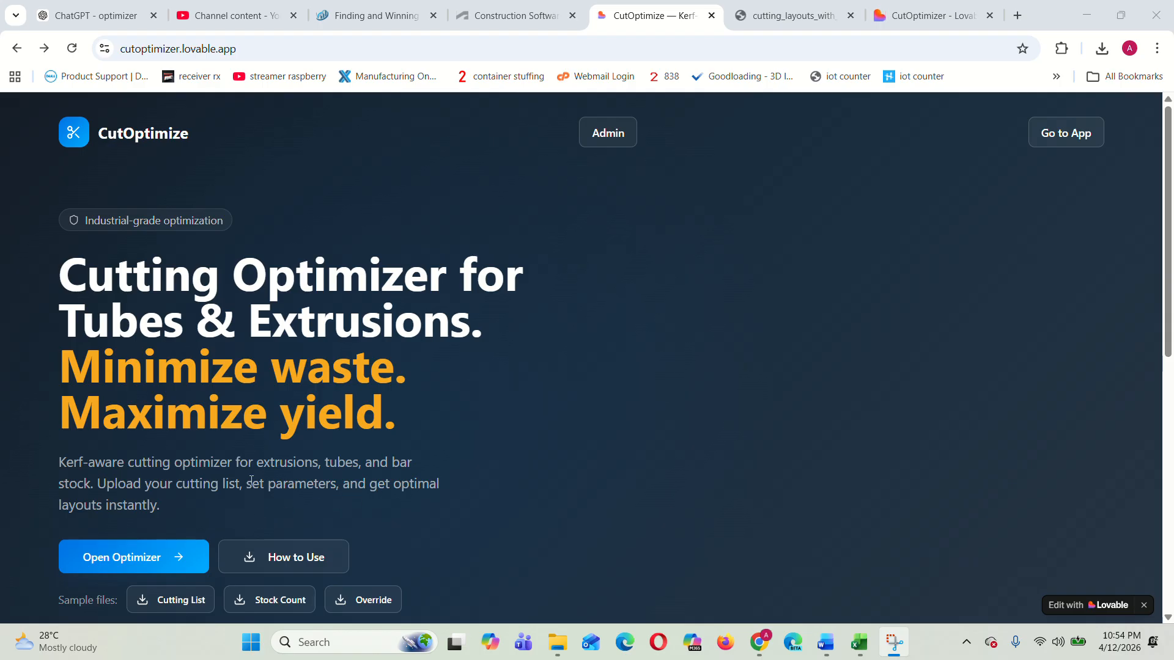
Step: Review the CutOptimize home page and the optimizer app page with its upload and default settings, ending back on the home page
scroll(324, 445, down, 1)
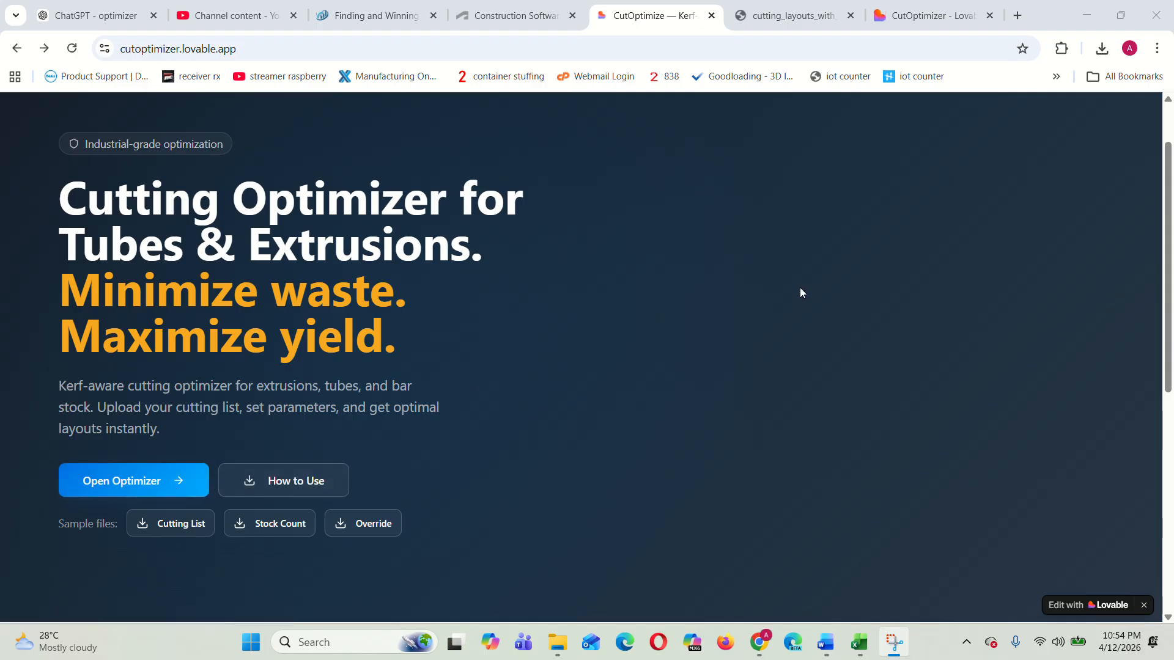
scroll(819, 276, up, 1)
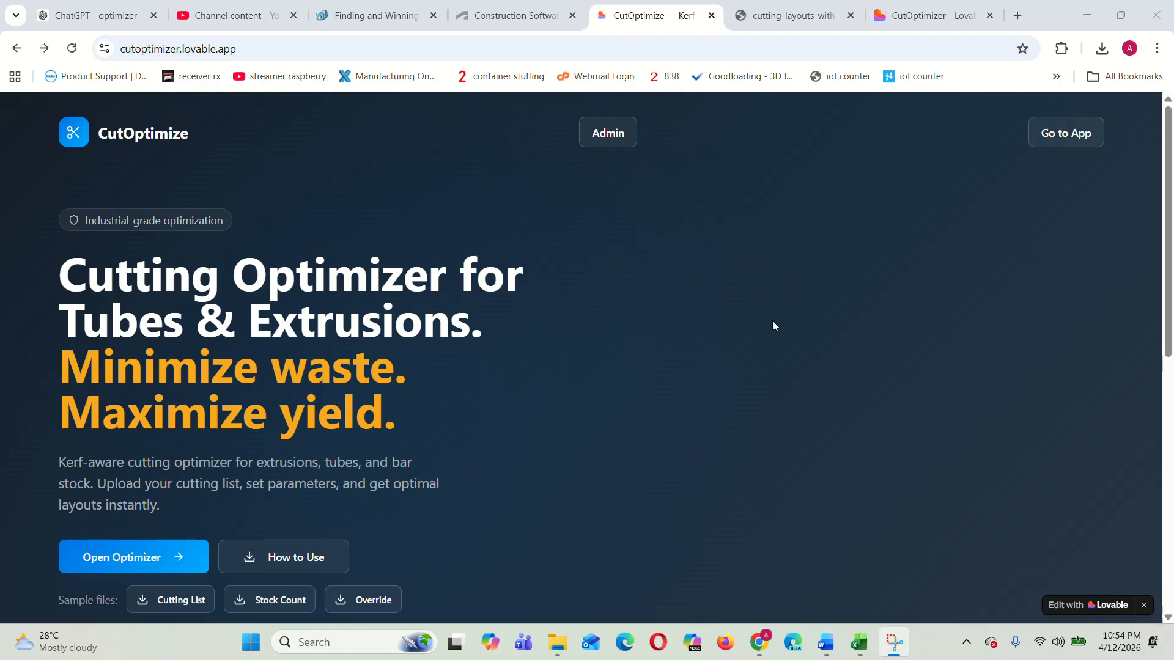
click(1069, 142)
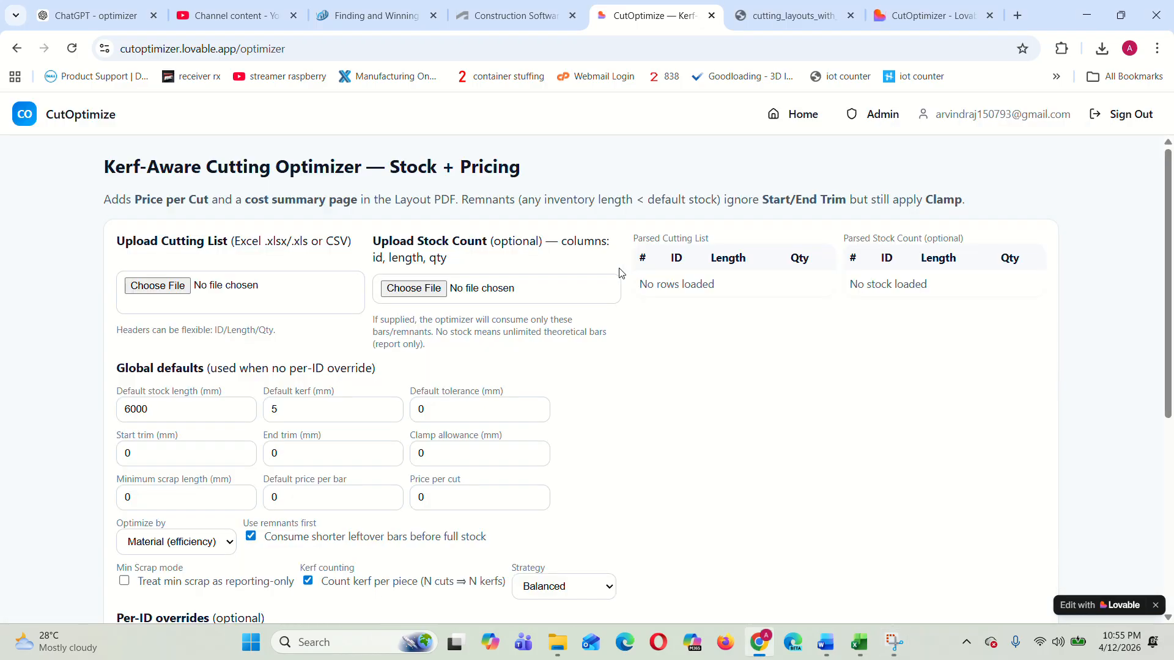
scroll(619, 272, down, 6)
scroll(619, 273, up, 5)
click(784, 118)
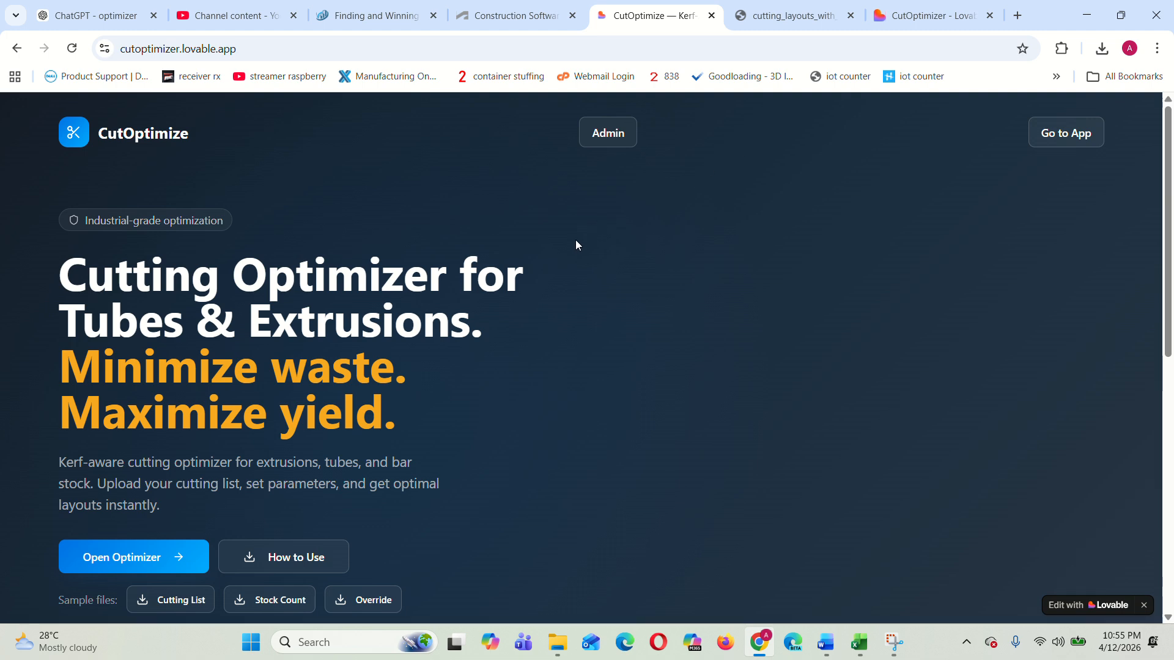
scroll(576, 245, down, 2)
scroll(575, 248, up, 1)
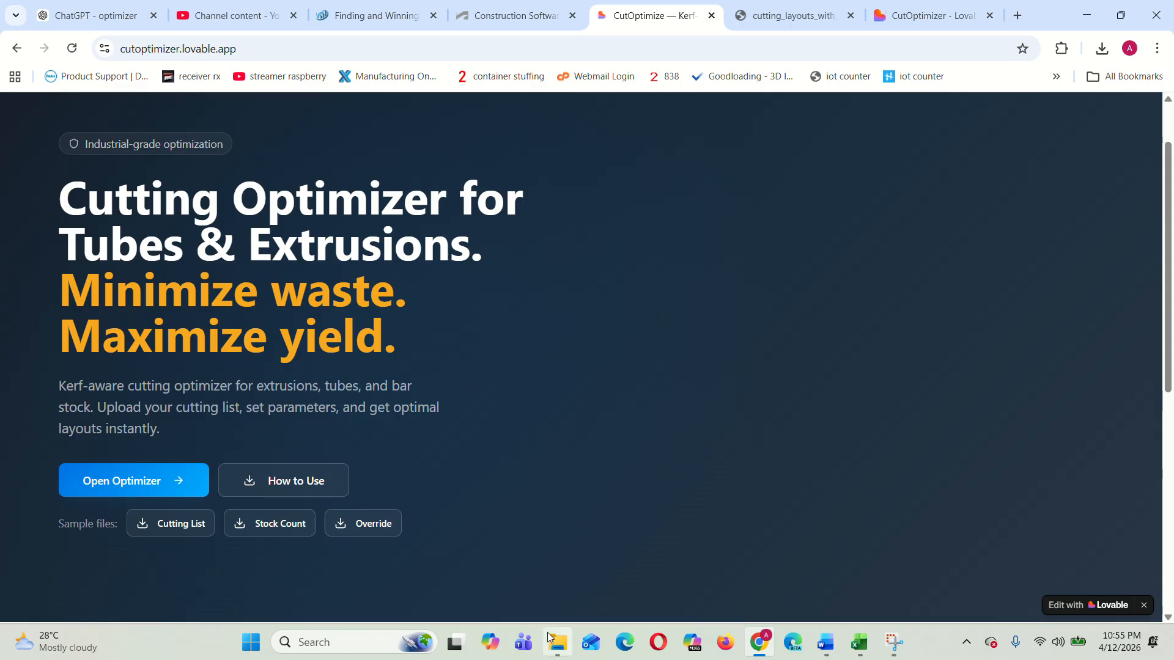
Step: Switch to sample_cutting_list.xlsx in Excel and highlight the ID text of the first cutting list row
mouse_move(553, 640)
mouse_move(859, 644)
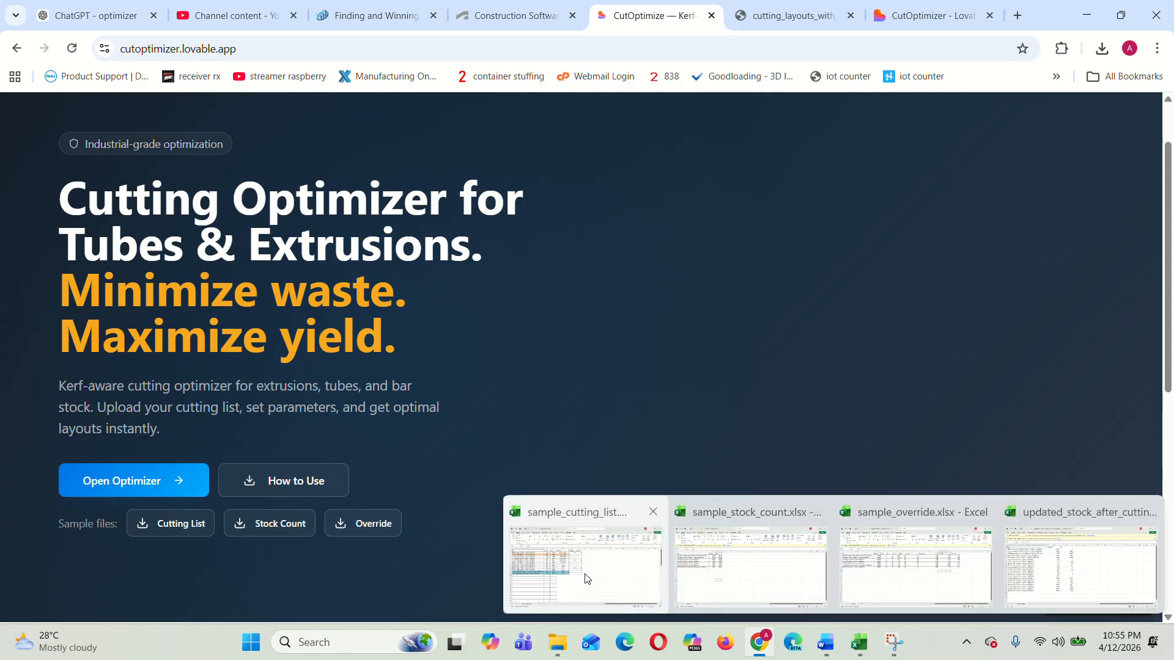
click(586, 550)
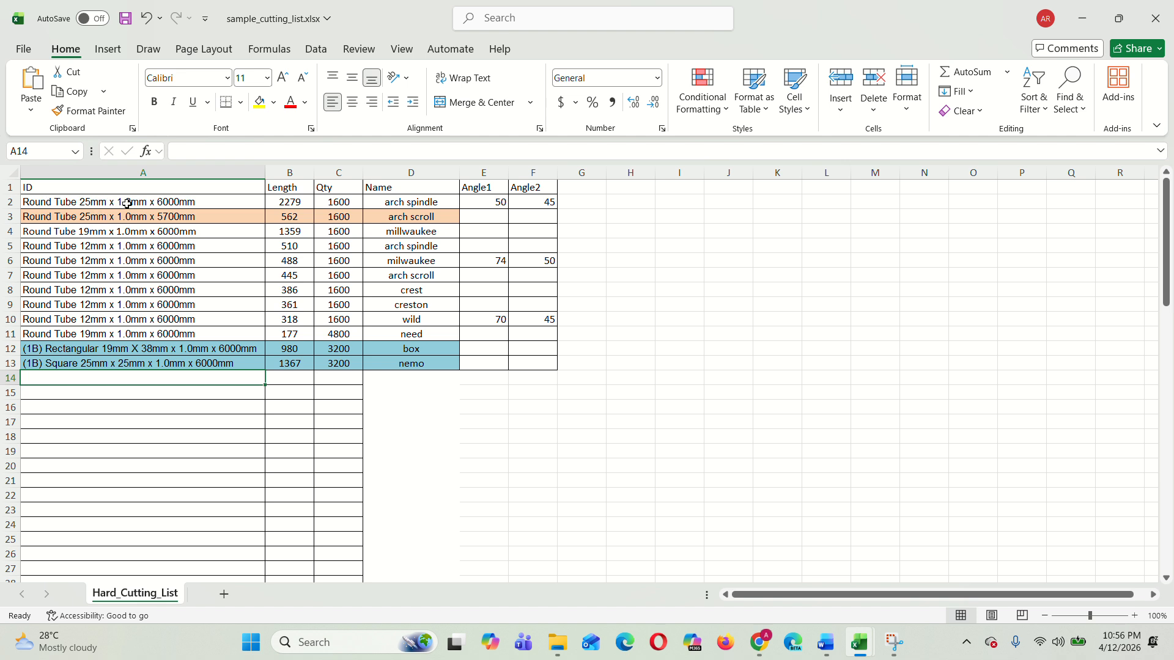
click(28, 203)
key(F2)
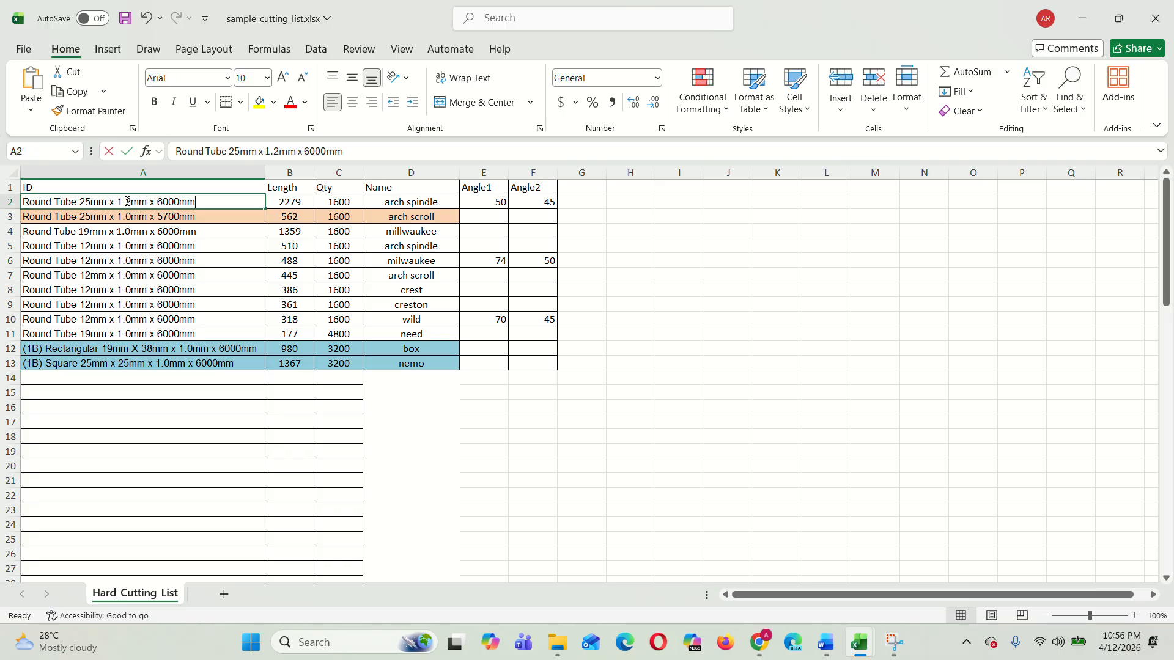
triple_click(127, 202)
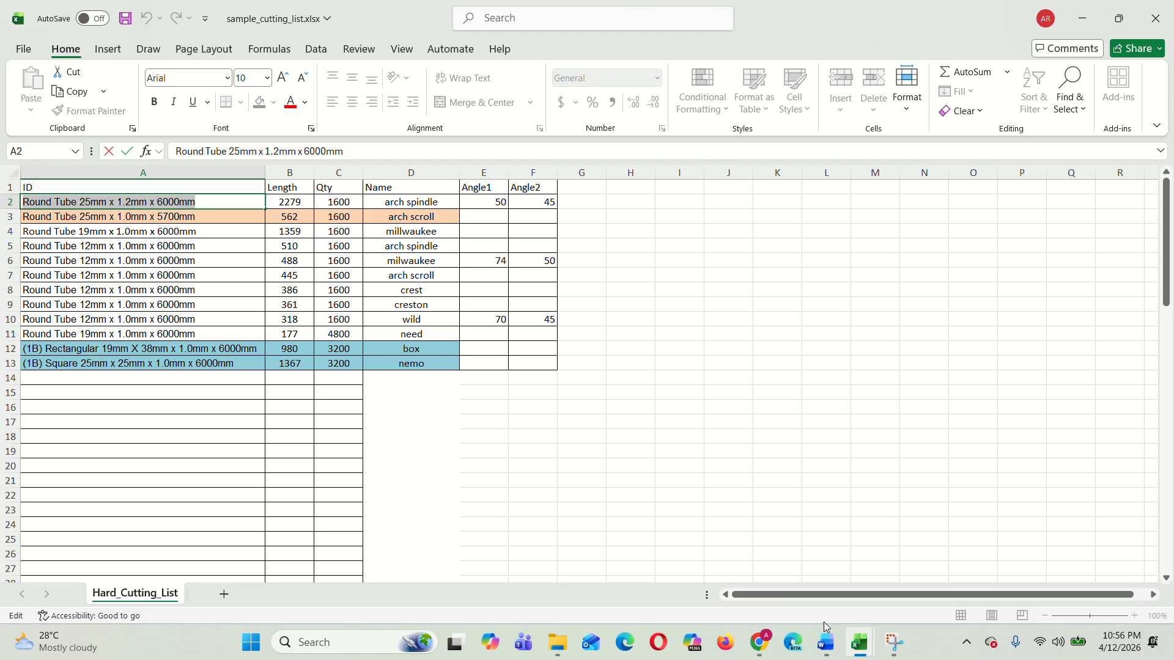
Step: Bring up sample_stock_count.xlsx and highlight the matching ID text "Round Tube 25mm x 1.2mm x 6000mm" in cell A6
mouse_move(859, 642)
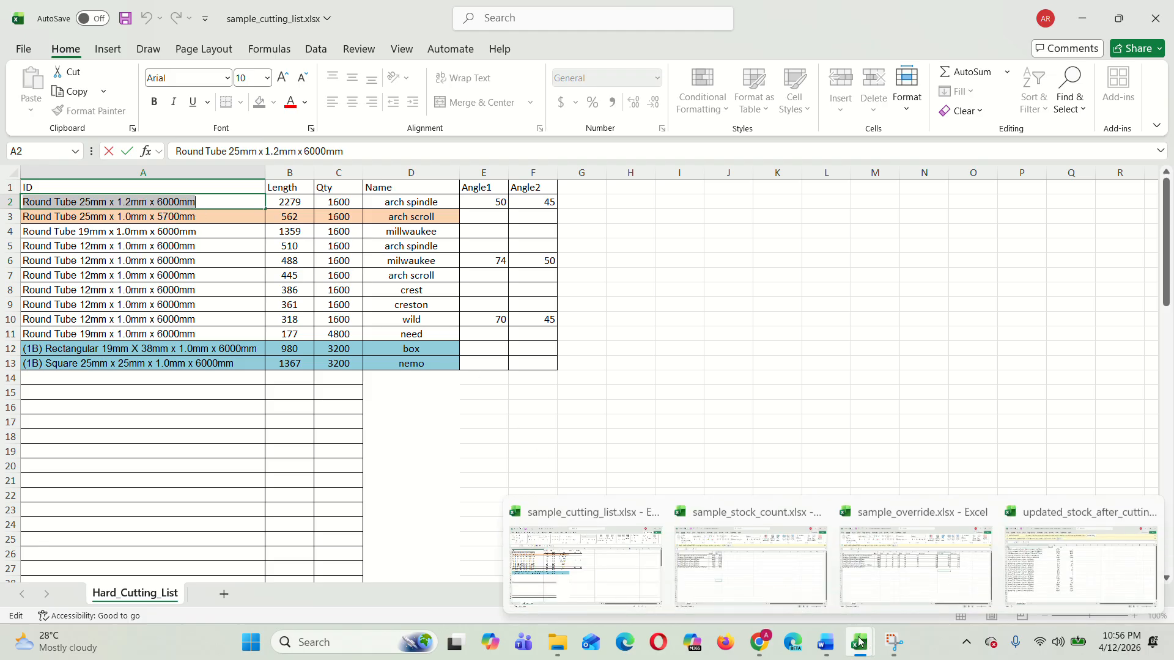
click(751, 575)
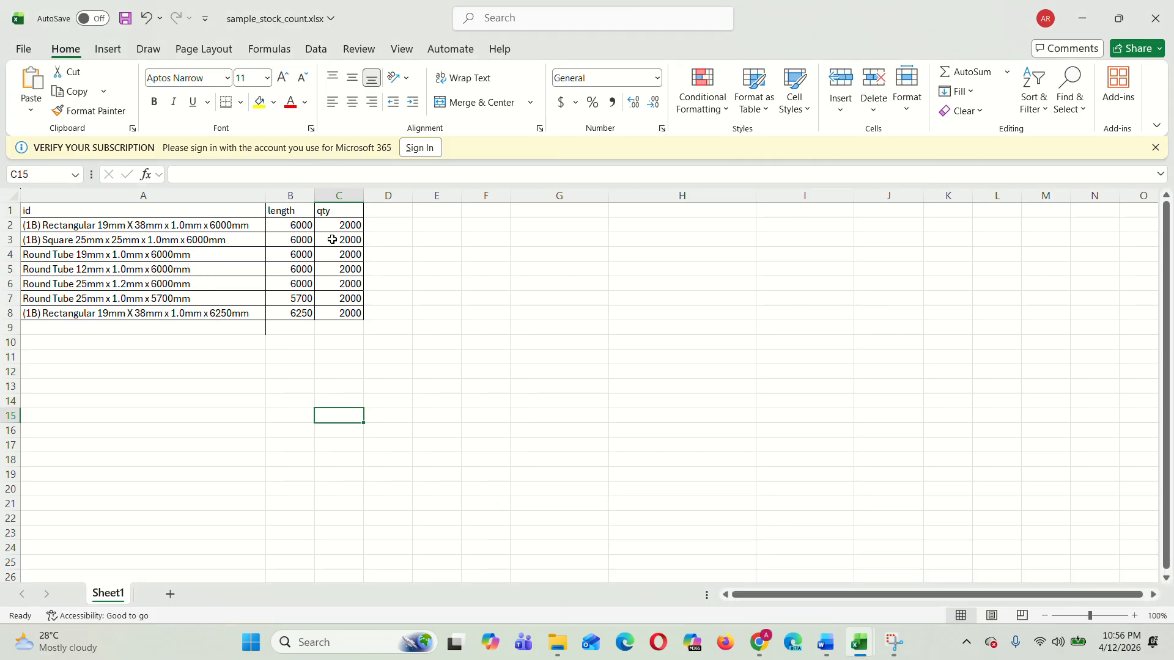
click(26, 224)
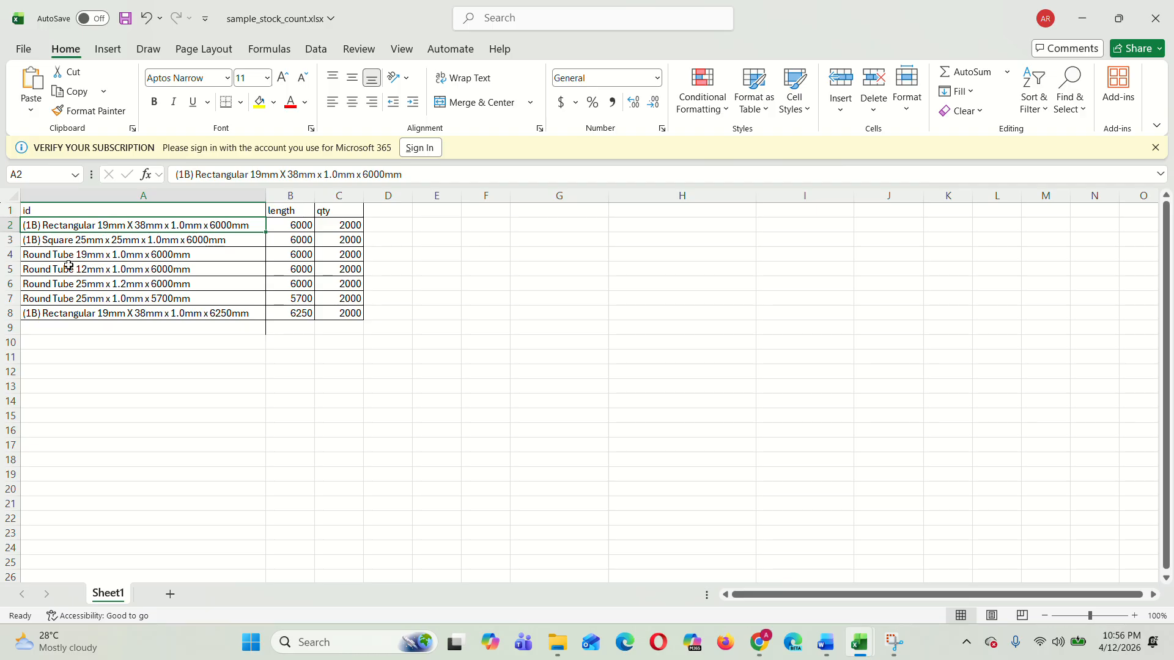
double_click(108, 286)
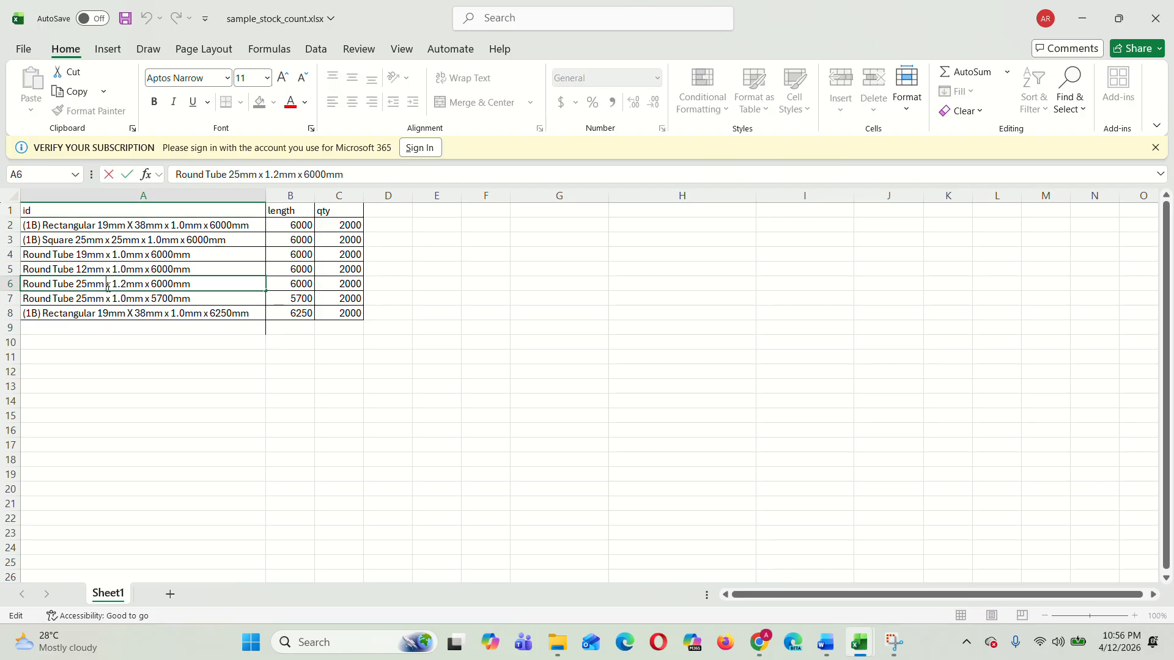
double_click(109, 287)
triple_click(108, 287)
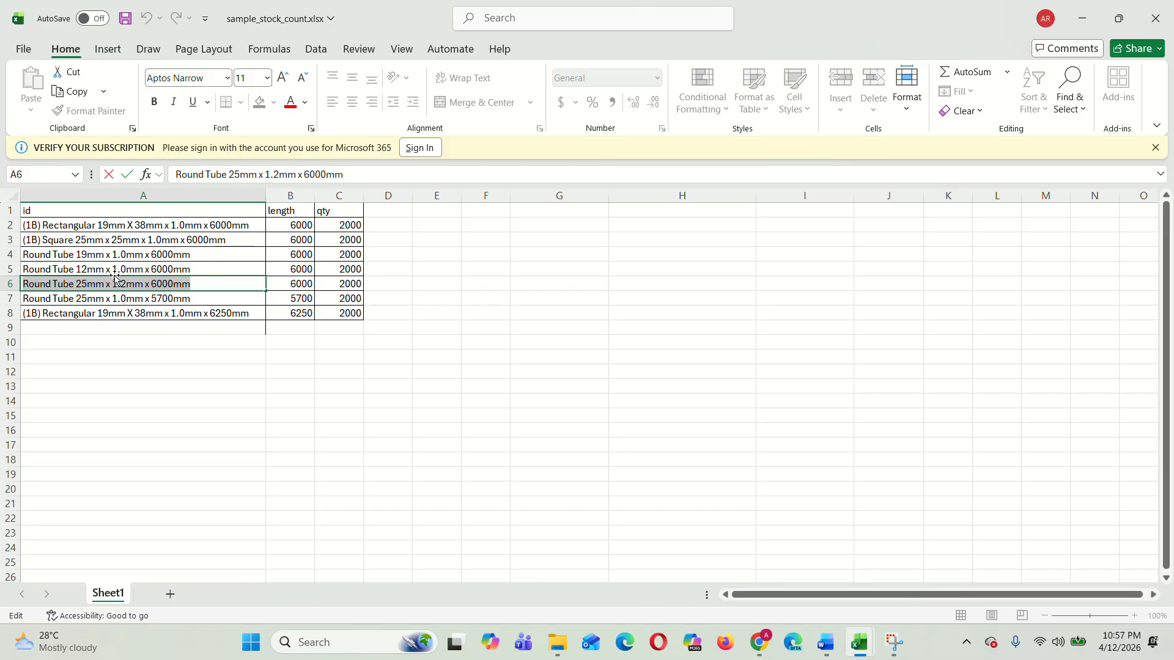
Step: Check the IDs in sample_override.xlsx against those in sample_cutting_list.xlsx
click(864, 636)
click(915, 566)
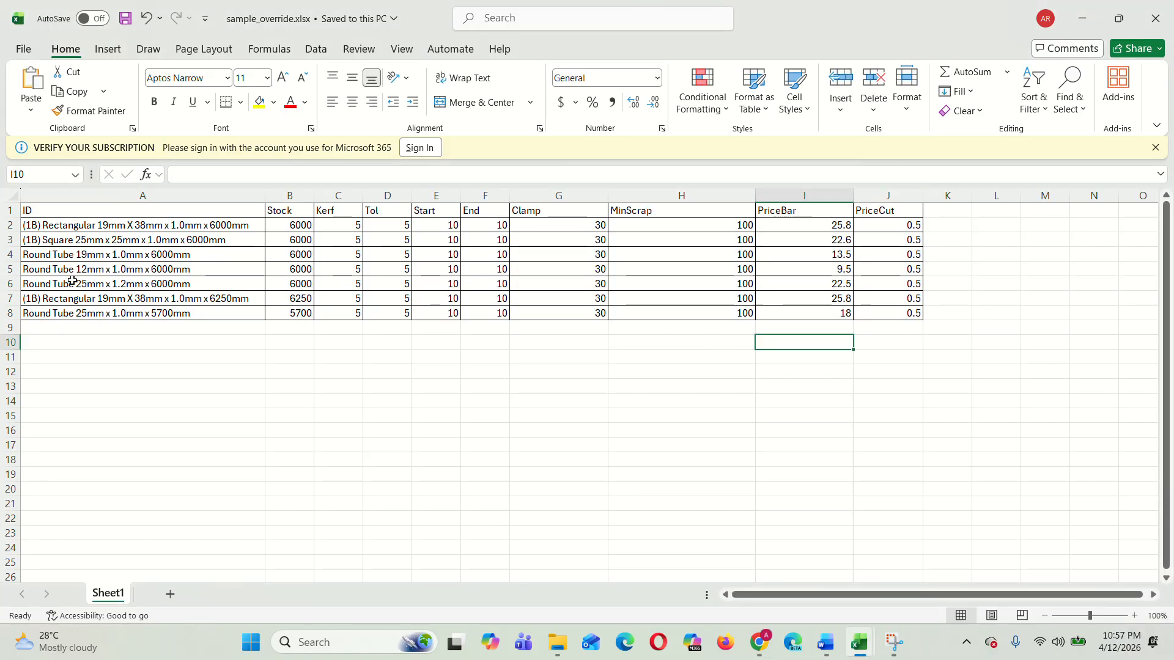
click(859, 641)
click(584, 554)
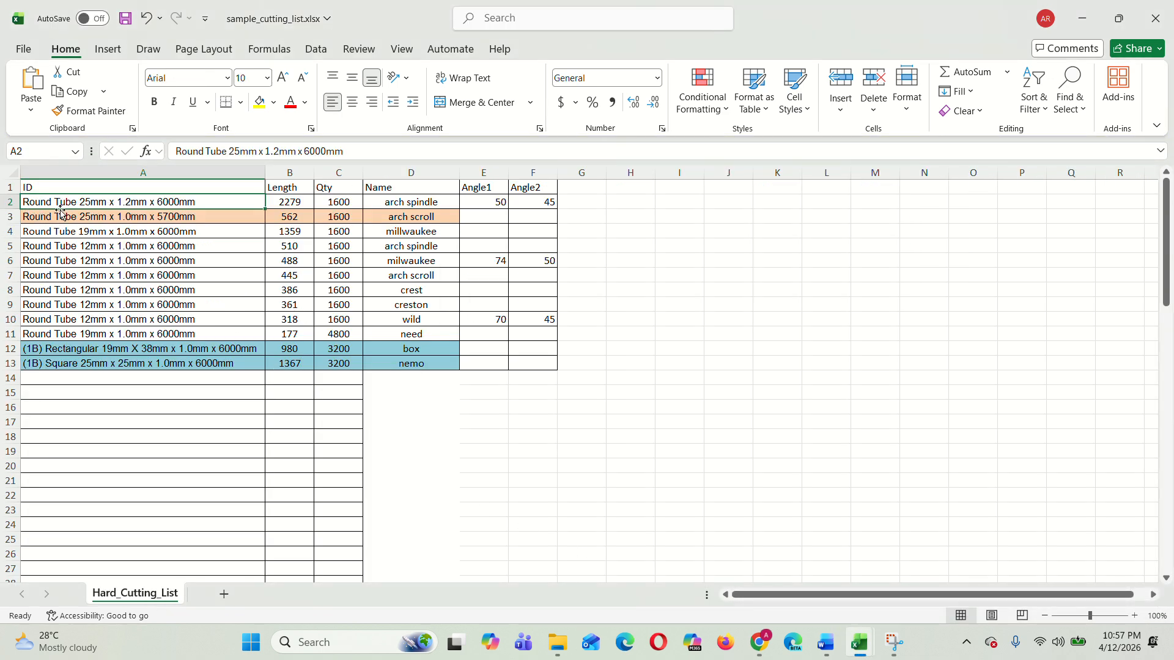
Step: Select the ID entries A2 to A8 in sample_stock_count.xlsx and in sample_override.xlsx to compare them
mouse_move(849, 631)
click(751, 575)
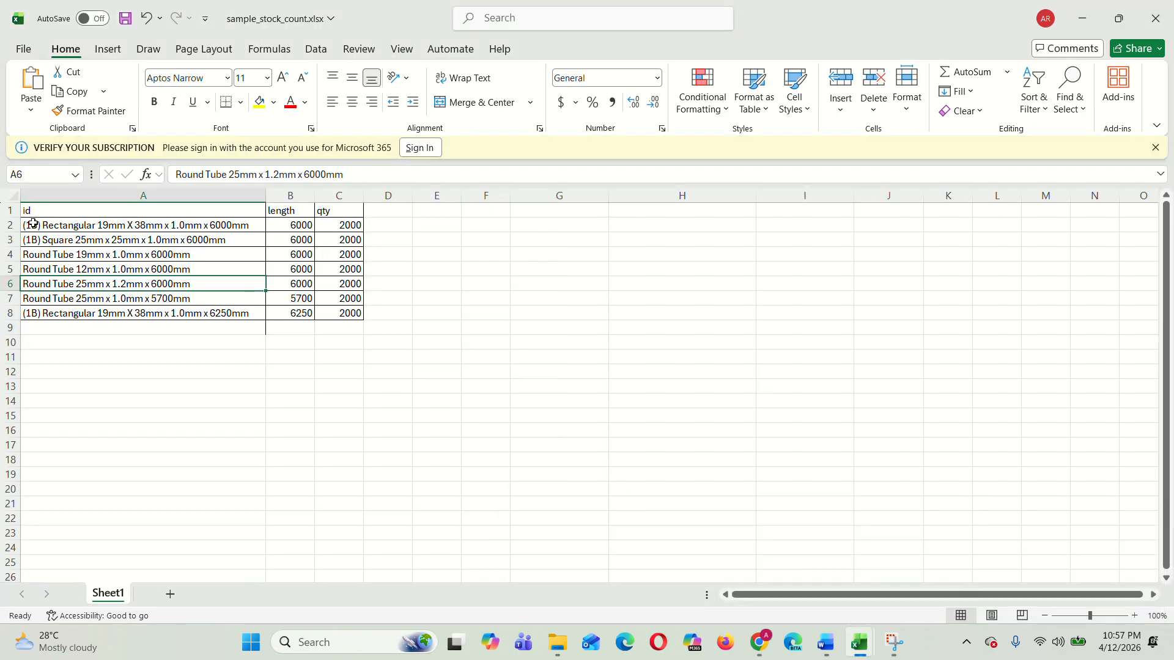
drag(44, 221, 103, 312)
mouse_move(864, 646)
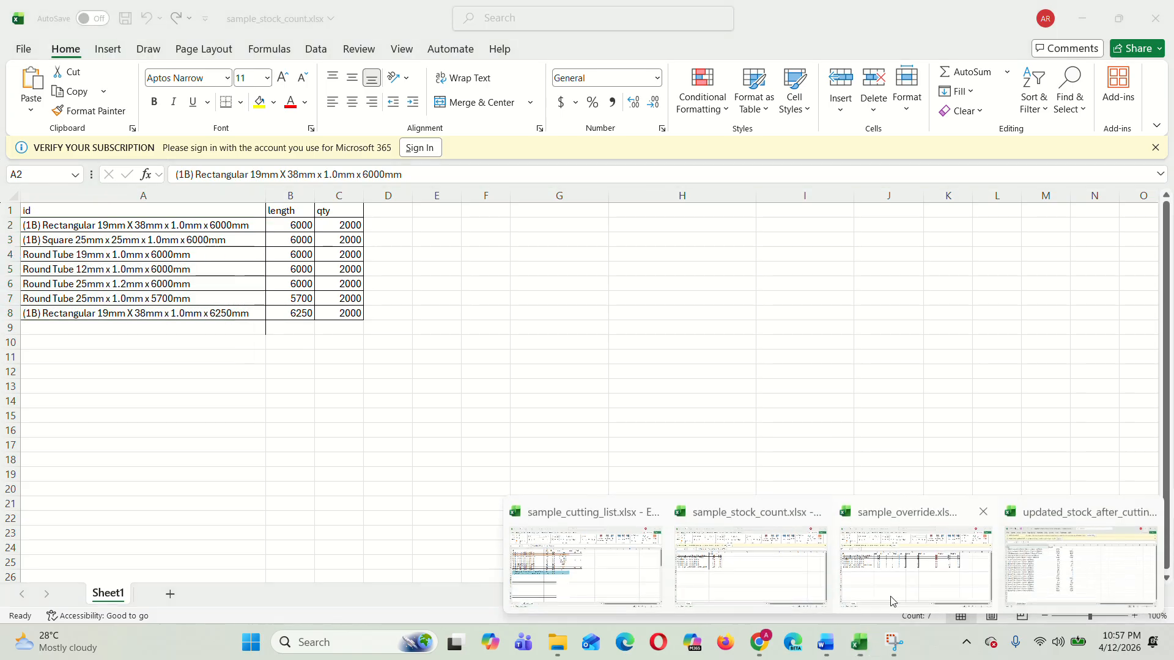
click(865, 556)
drag(45, 228, 166, 311)
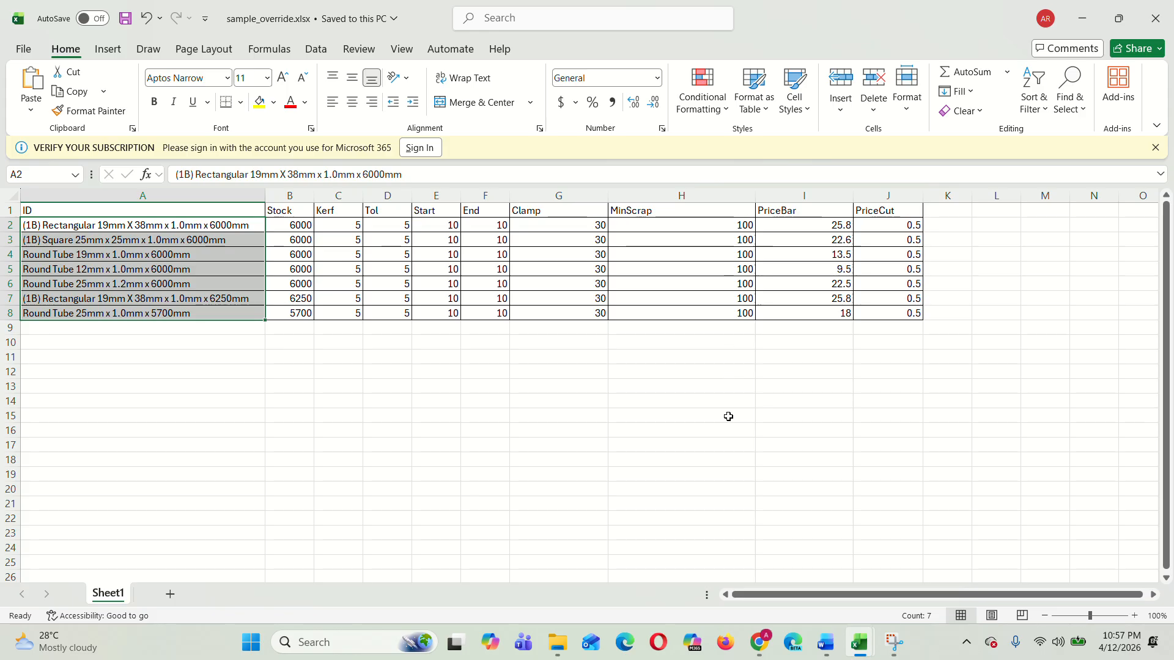
Step: Compare the ID column header across the cutting list, stock count and override workbooks, starting from cell A1 of the cutting list
click(859, 642)
click(648, 584)
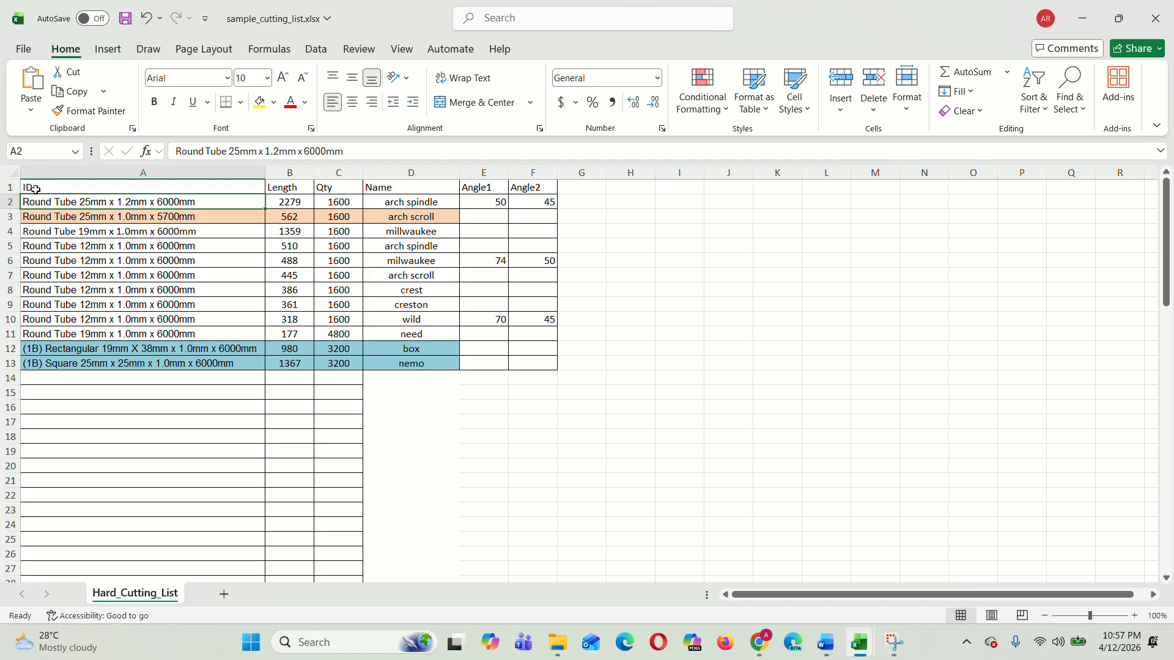
click(35, 189)
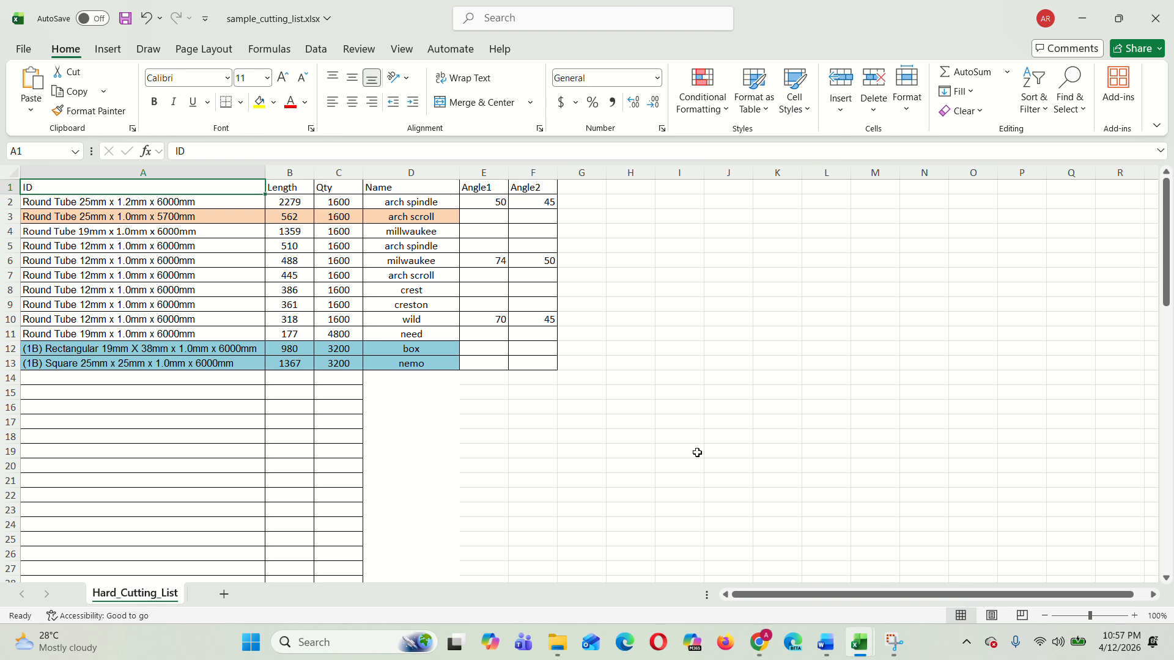
mouse_move(859, 642)
click(754, 565)
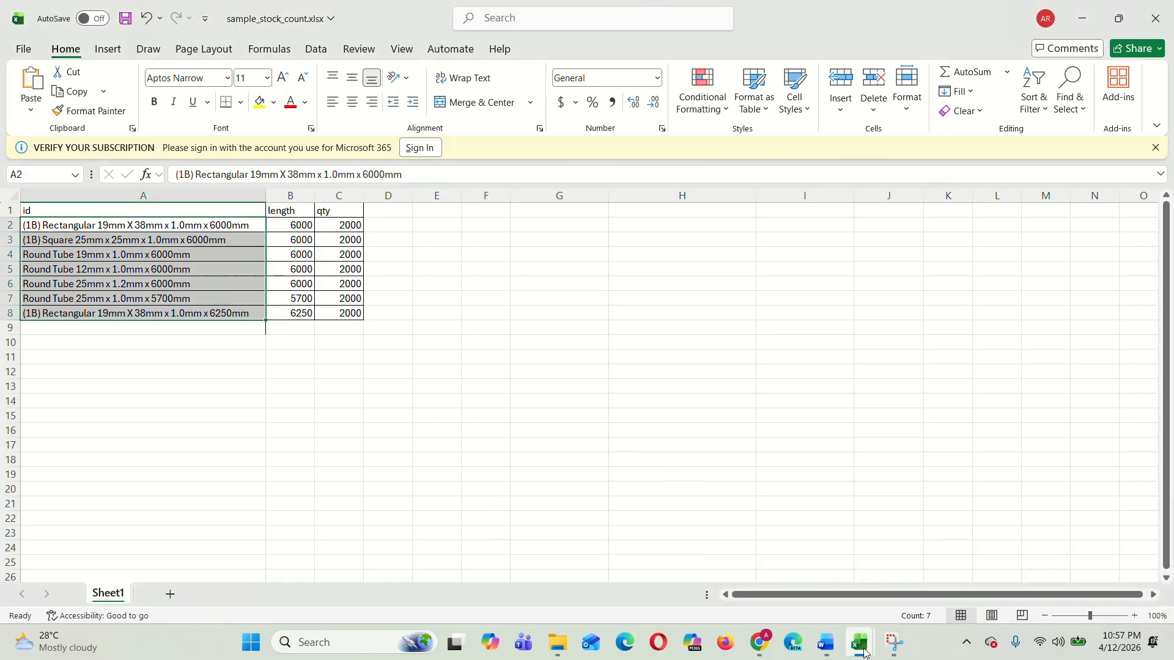
mouse_move(862, 645)
click(910, 565)
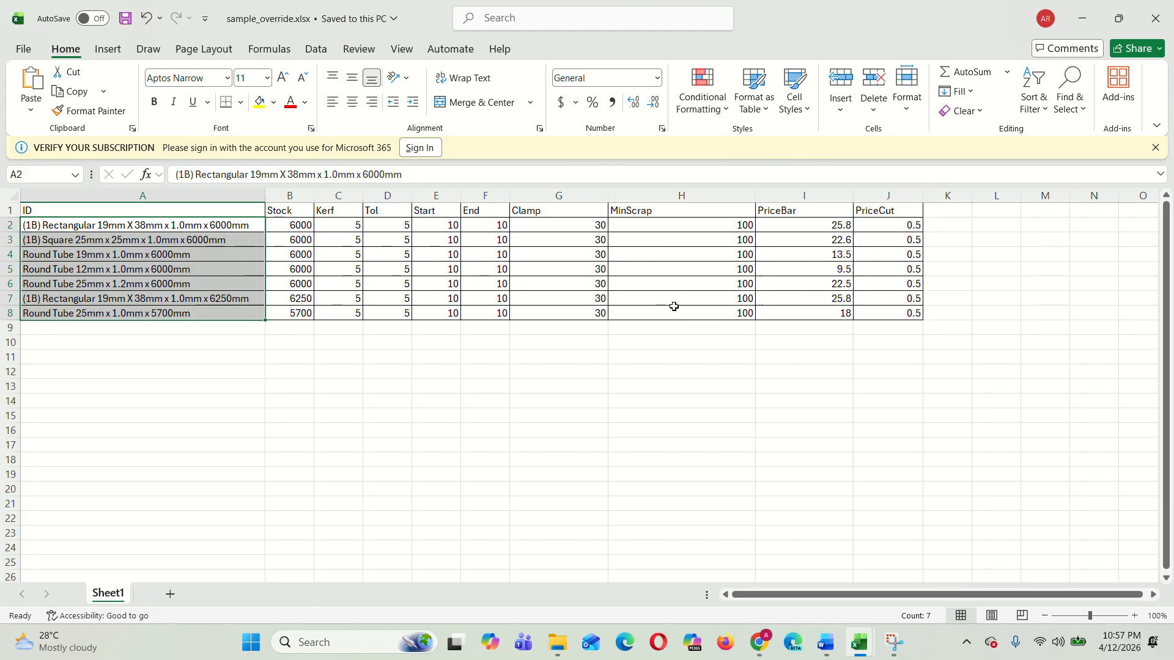
Step: Go through the ID, Length, Qty, Name and Angle1 columns of sample_cutting_list.xlsx, selecting the entries of each
click(859, 642)
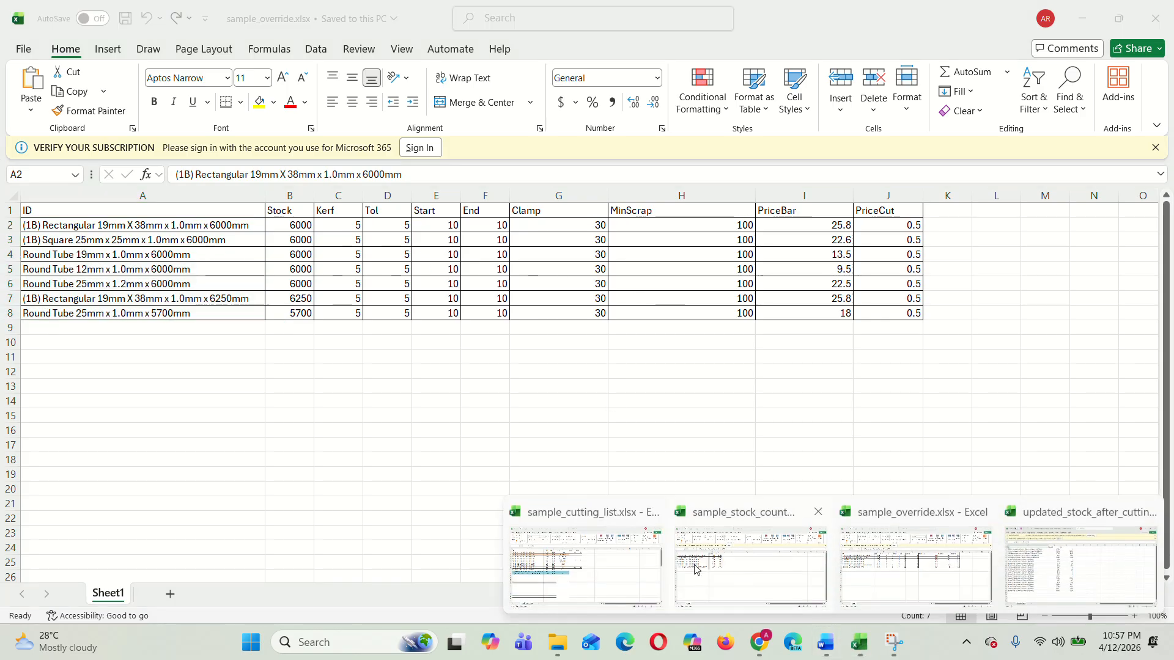
click(590, 563)
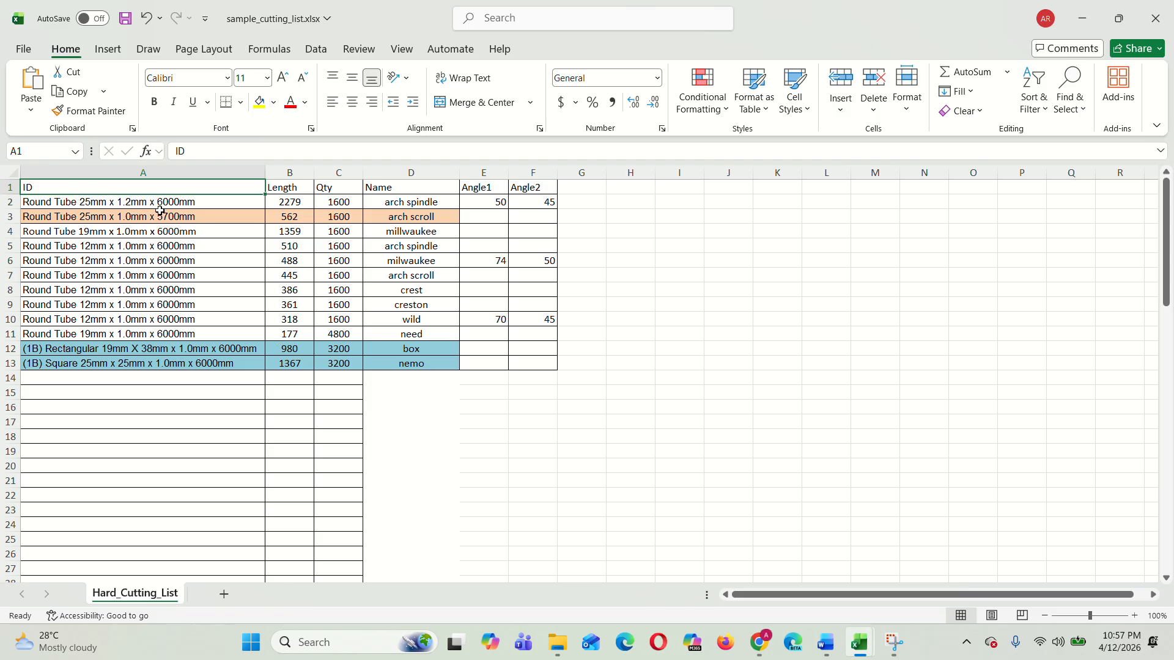
drag(181, 206, 216, 363)
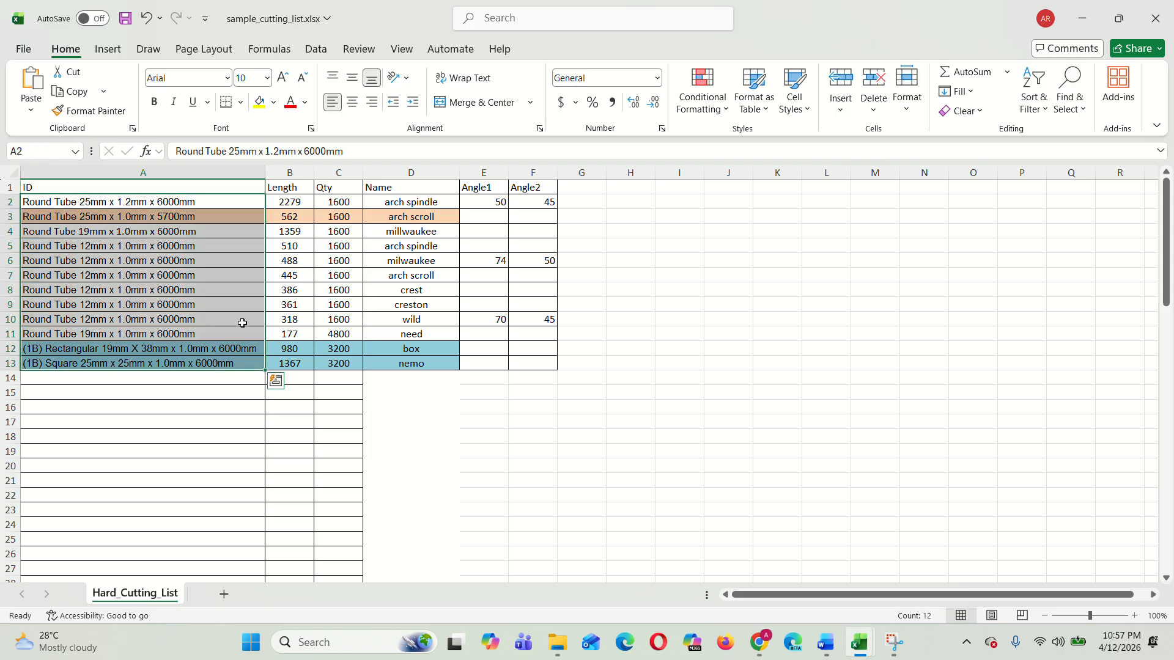
drag(303, 202, 312, 358)
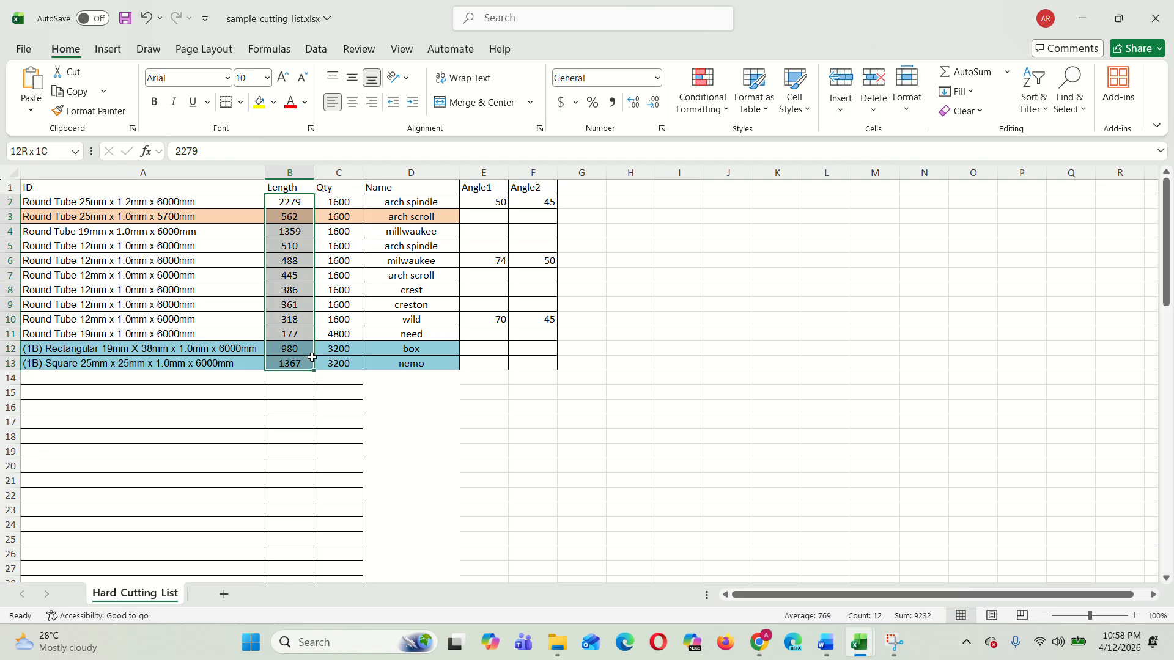
drag(333, 202, 351, 365)
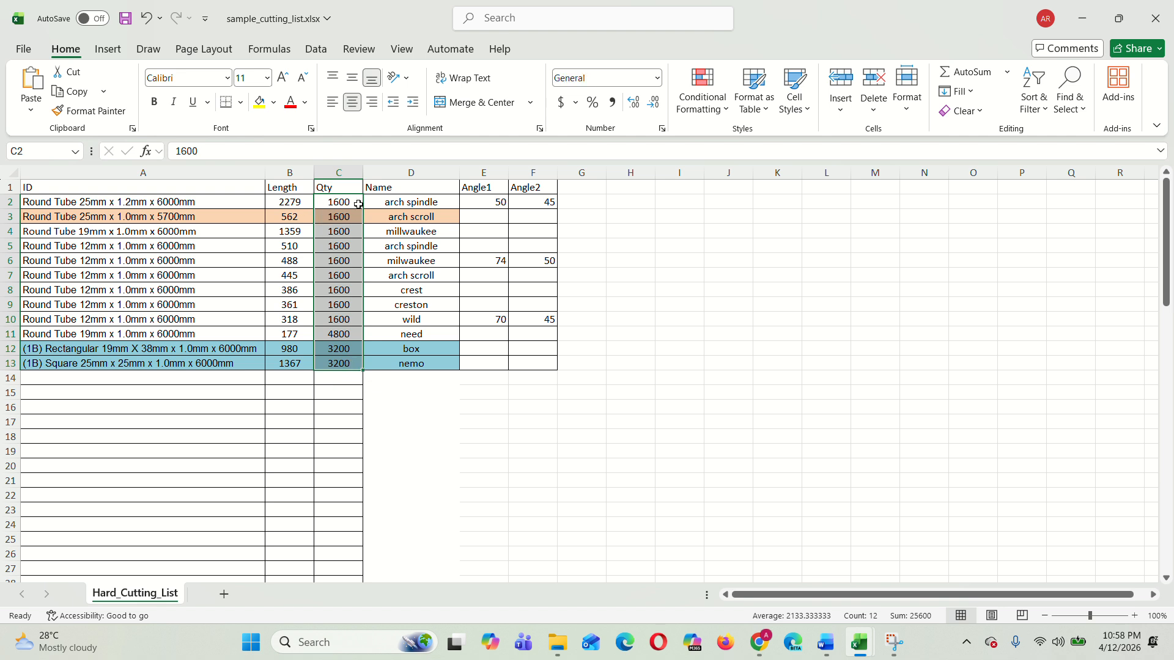
click(407, 202)
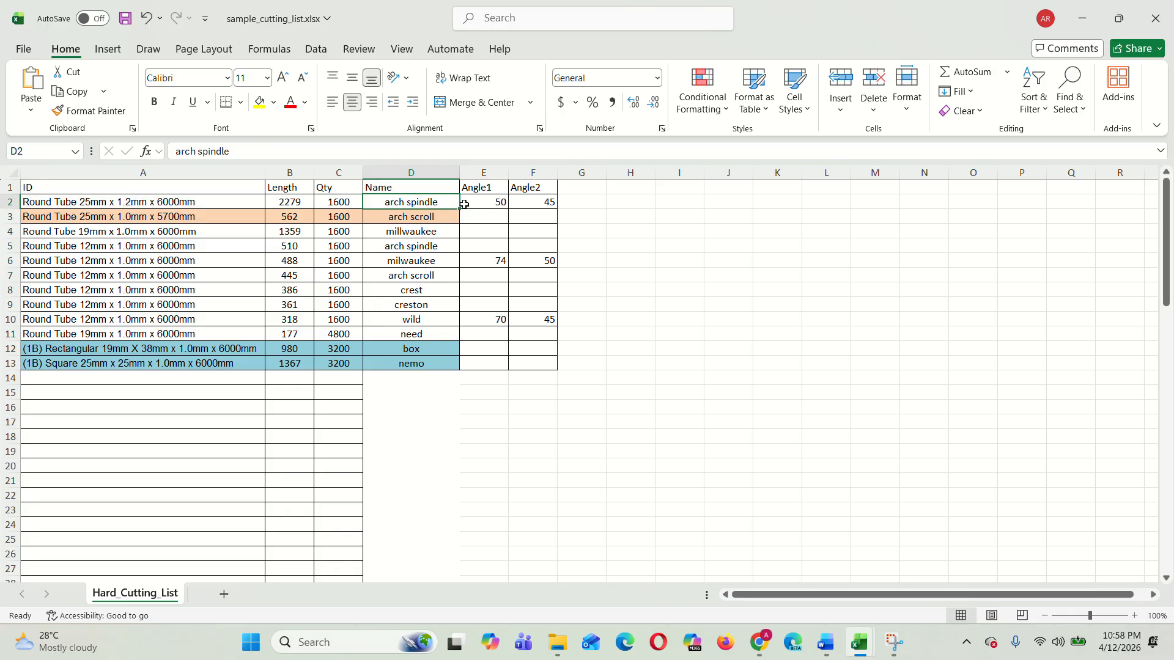
click(492, 203)
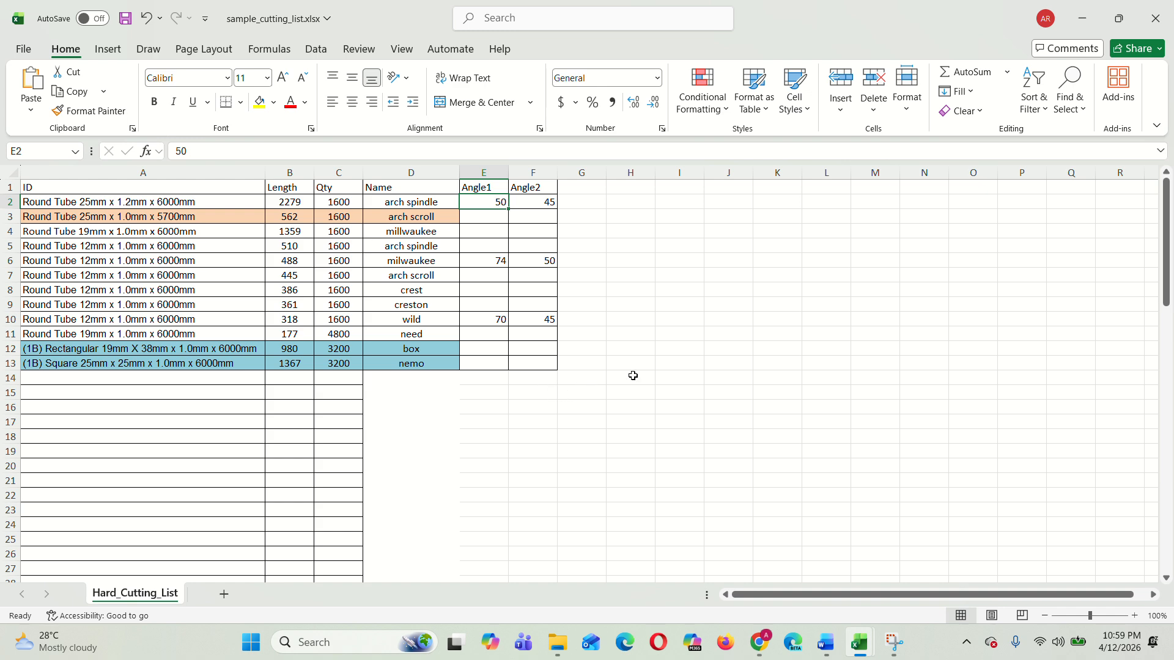
Step: Inspect the first stock ID in sample_stock_count.xlsx and return to sample_cutting_list.xlsx to compare it
mouse_move(859, 642)
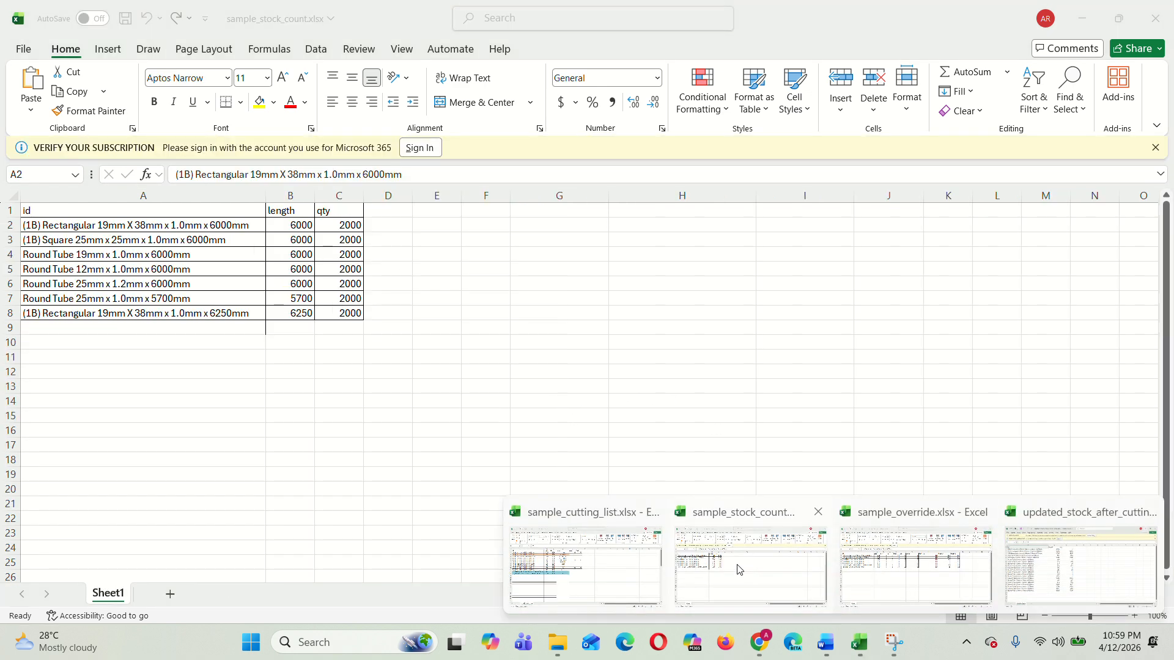
click(740, 569)
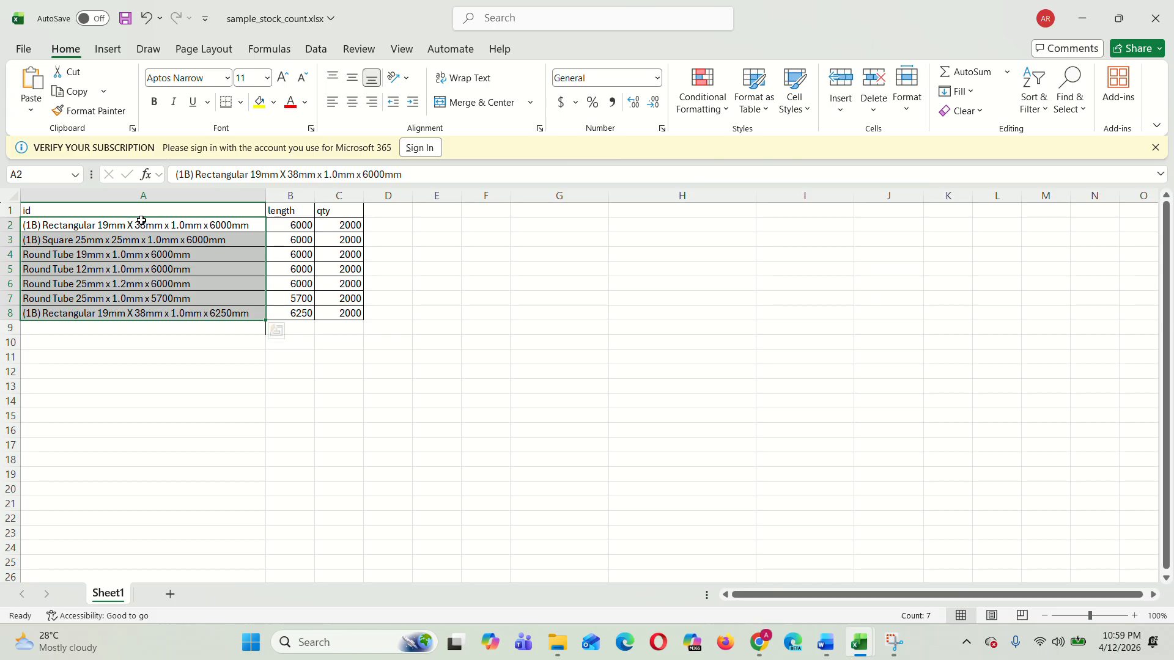
click(143, 221)
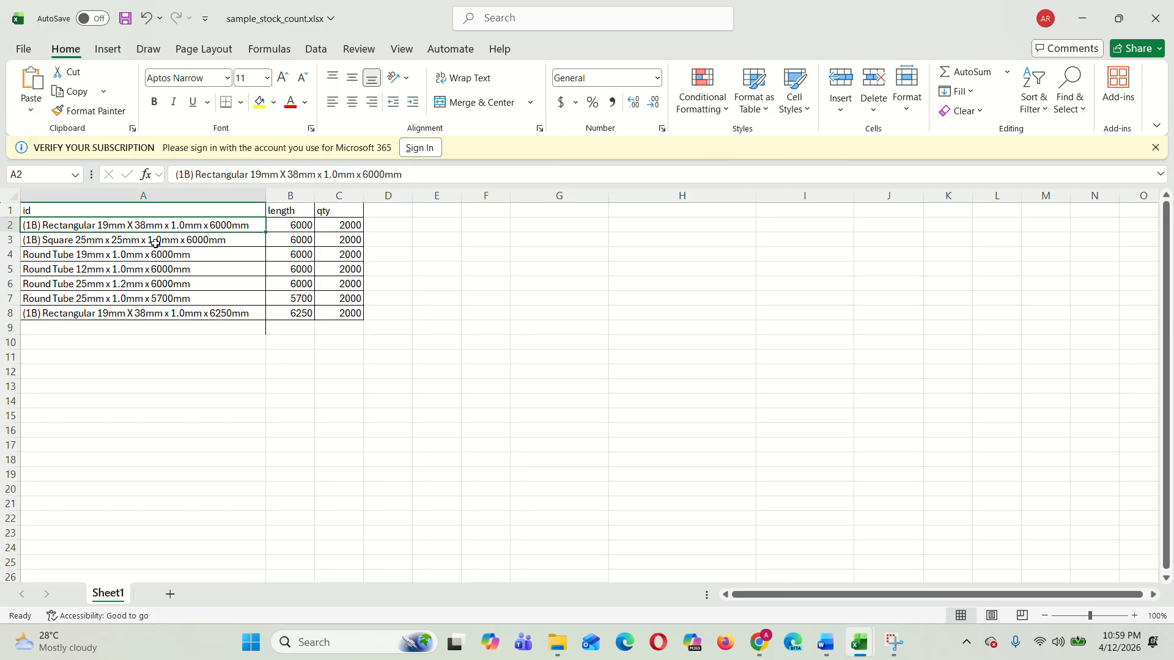
click(860, 646)
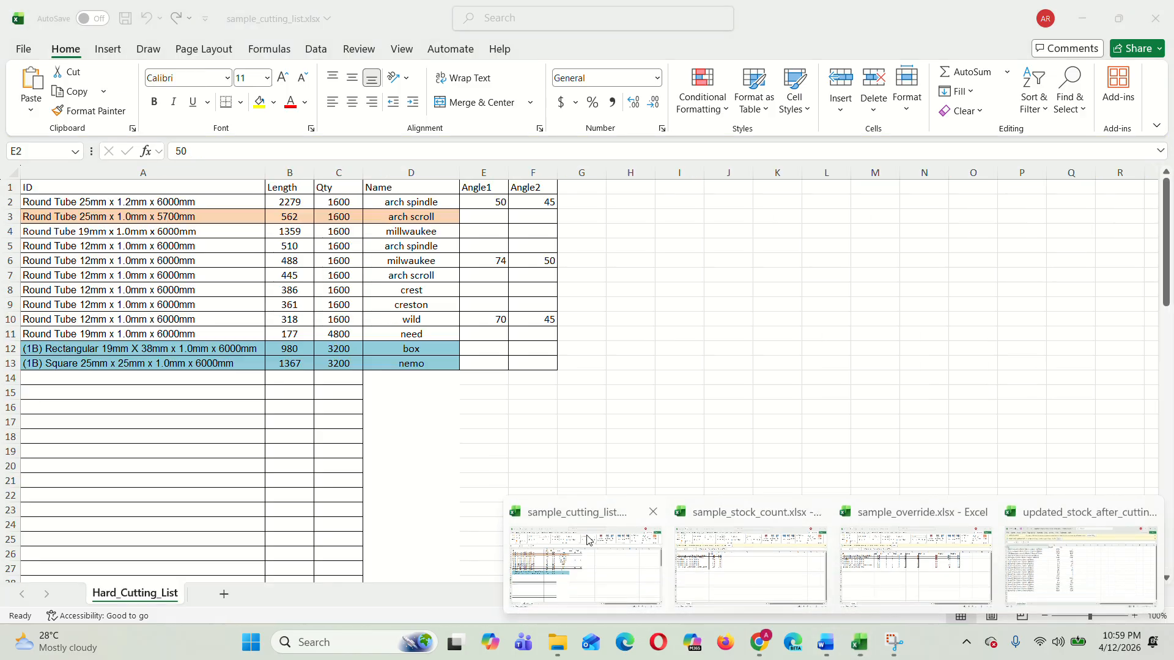
click(589, 546)
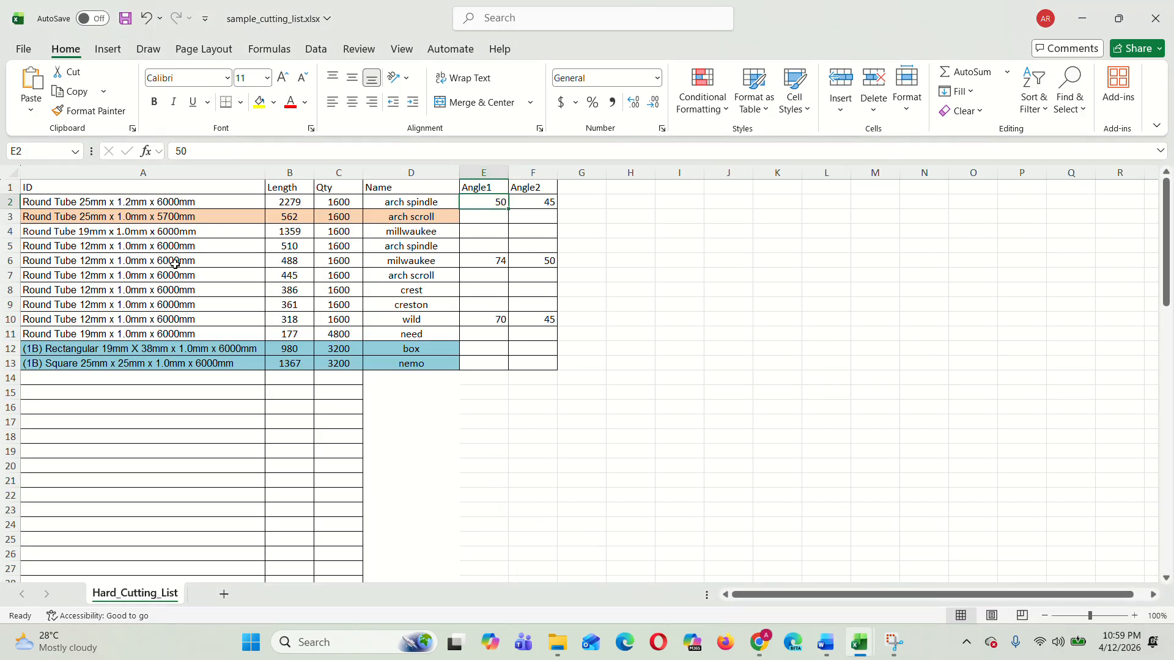
Step: Select the Round Tube 12mm x 1.0mm x 6000mm entries in sample_cutting_list.xlsx and compare them with the matching ID in sample_stock_count.xlsx
drag(180, 249, 211, 322)
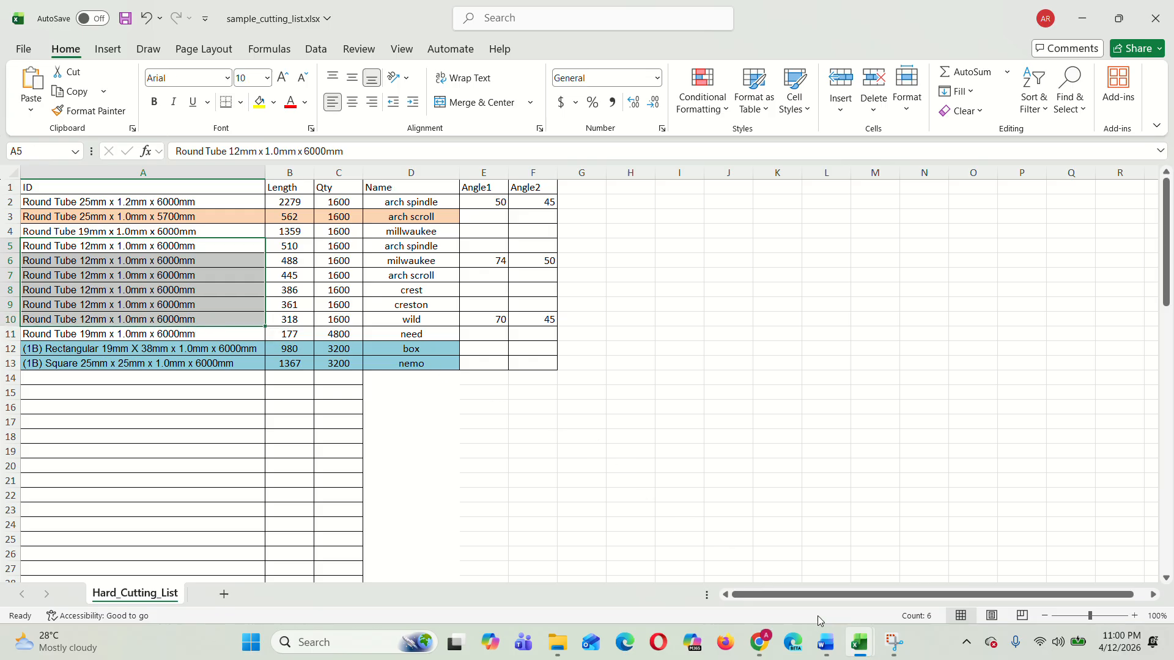
mouse_move(859, 642)
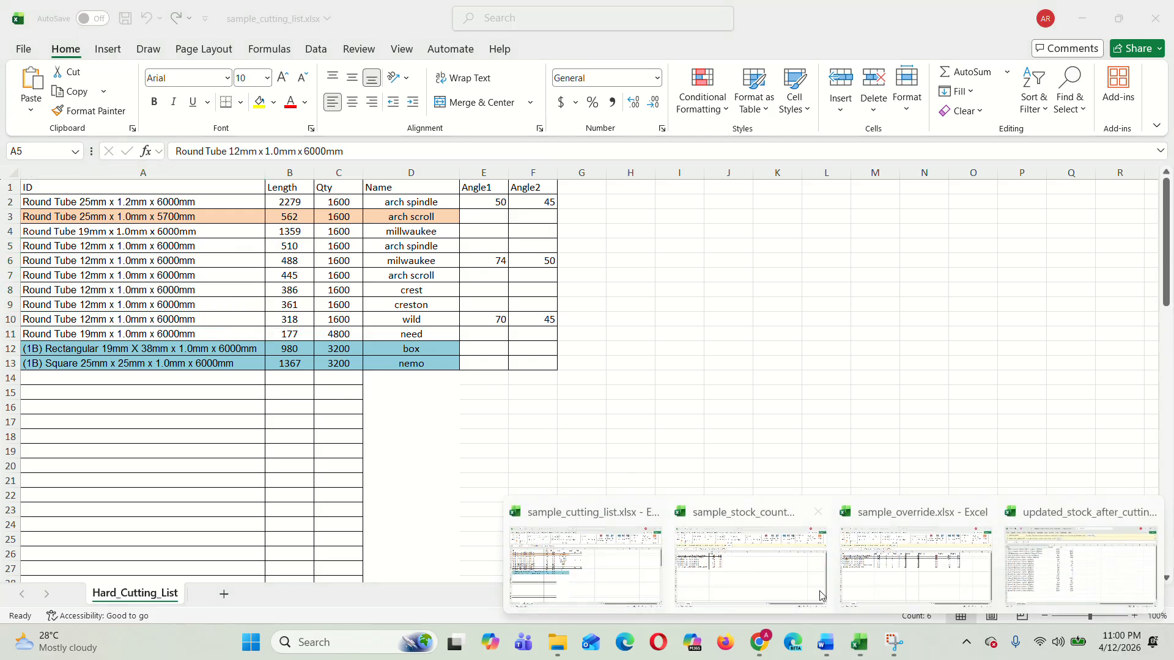
click(770, 575)
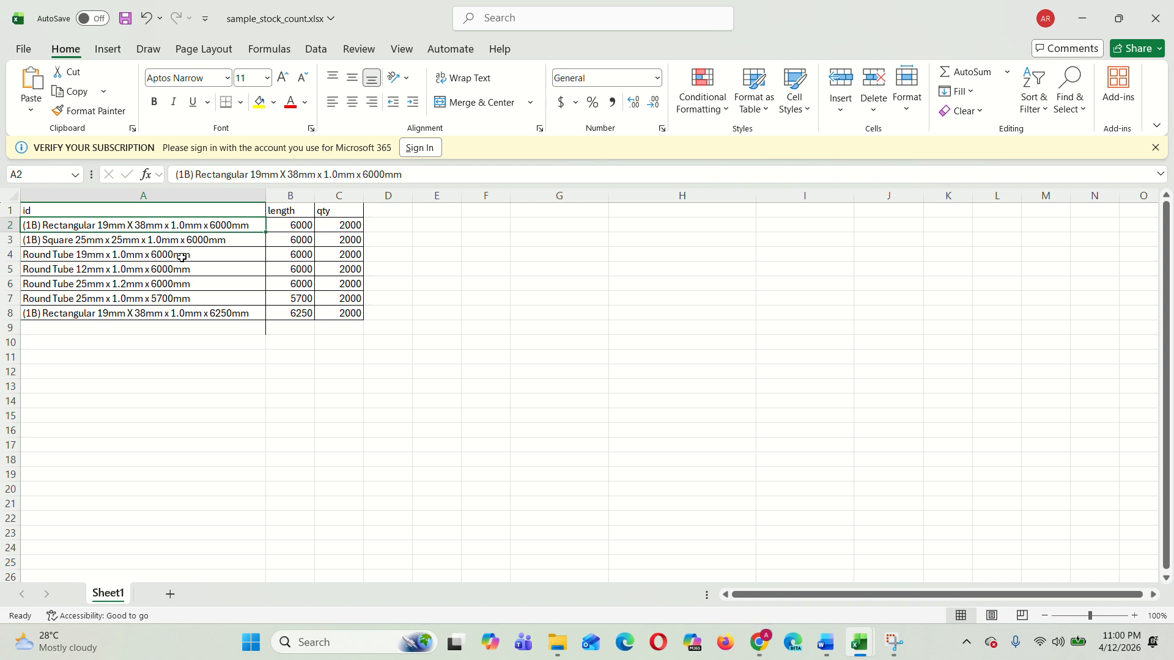
click(151, 271)
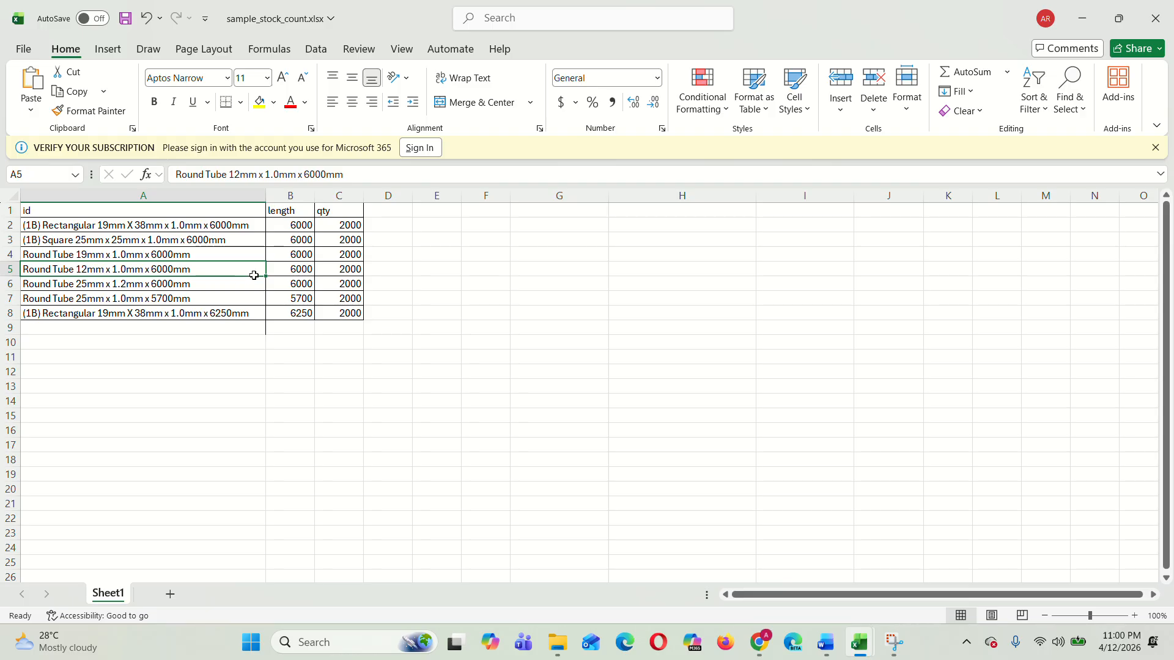
drag(253, 275, 225, 276)
Step: Go through the length and qty columns of sample_stock_count.xlsx, selecting rows 2 to 8 of each and ending on the first quantity
drag(305, 226, 311, 313)
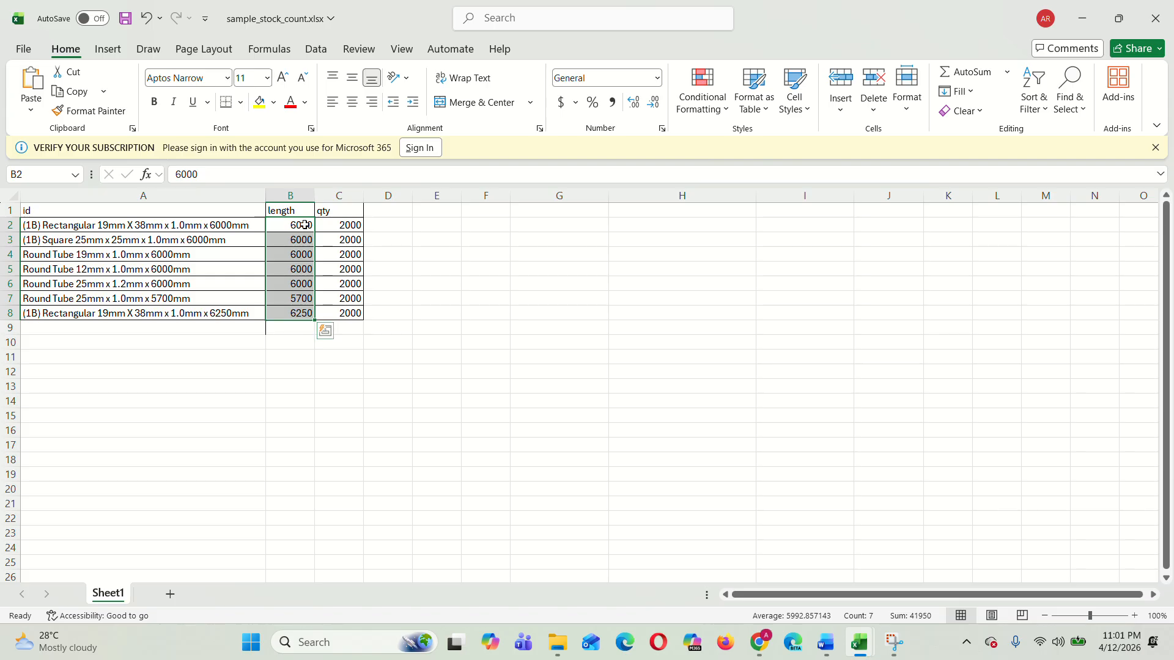
click(346, 224)
drag(346, 224, 349, 311)
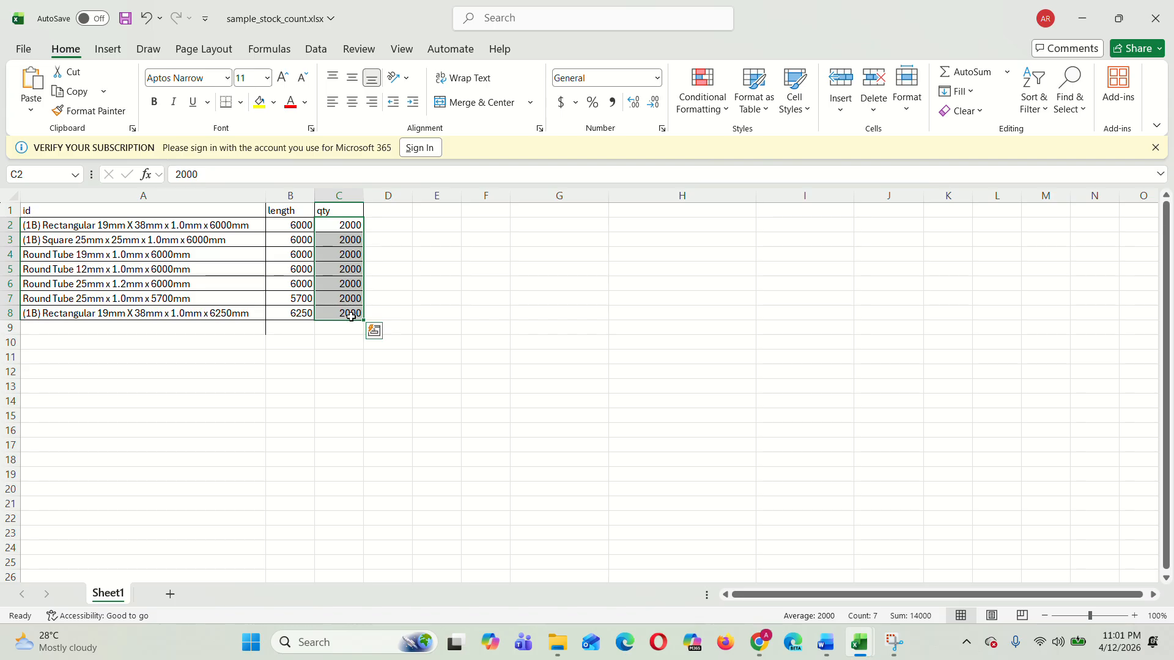
click(358, 226)
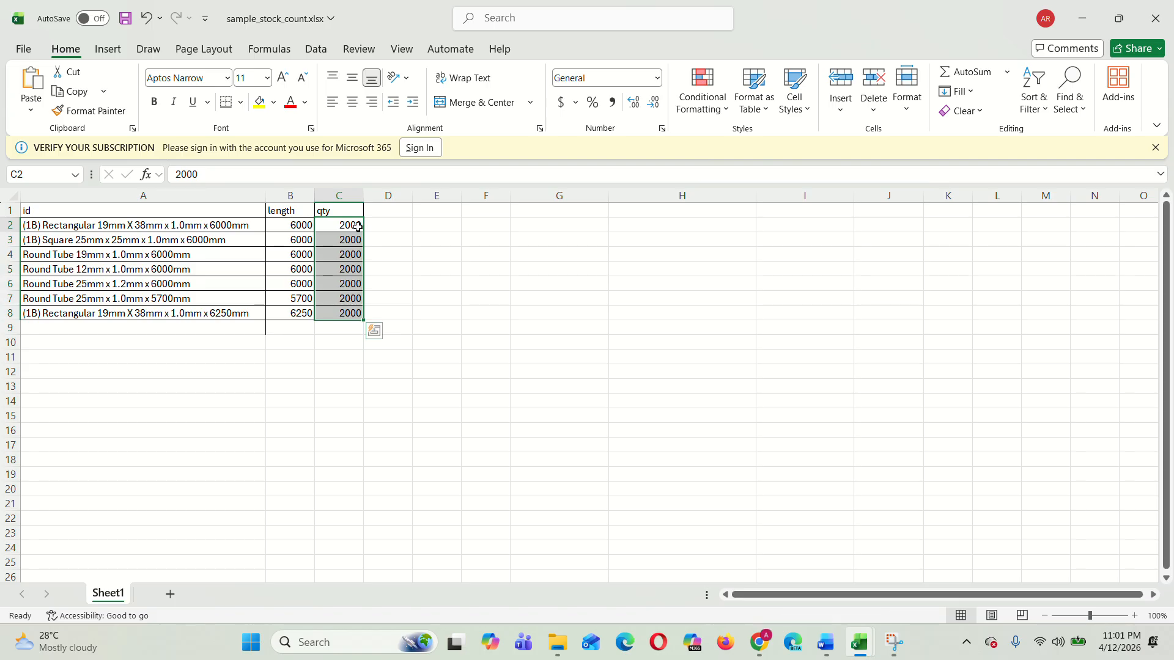
click(357, 227)
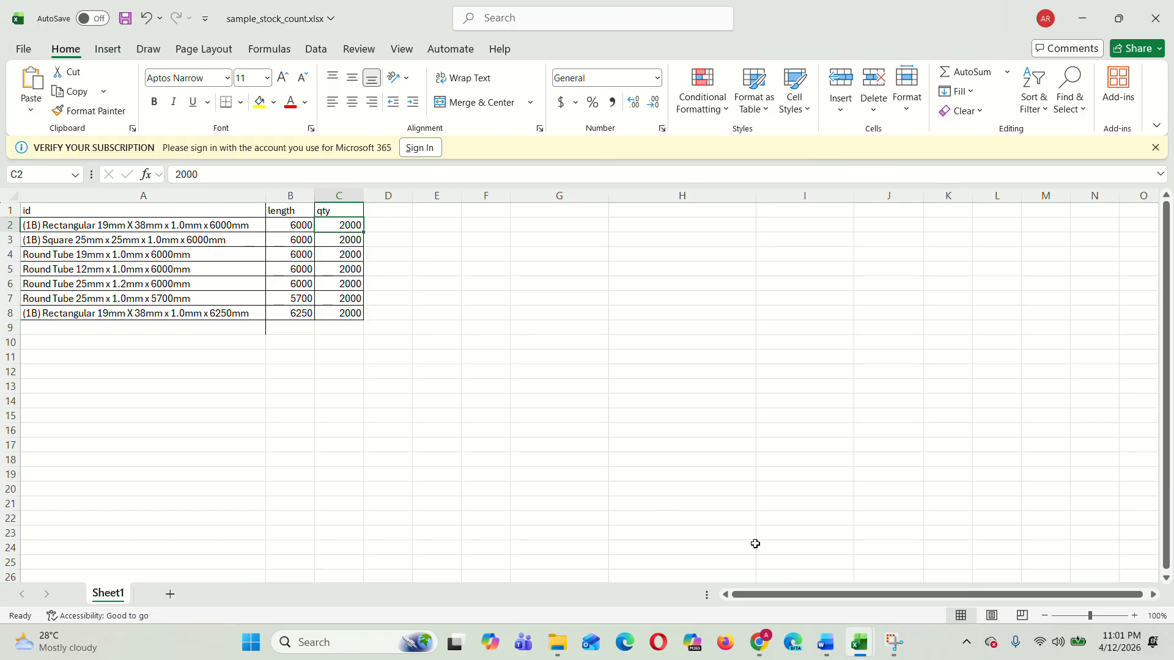
Step: Switch to sample_override.xlsx and go through its ID, Stock and Kerf columns, selecting rows 2 to 8 of each
click(862, 638)
click(910, 576)
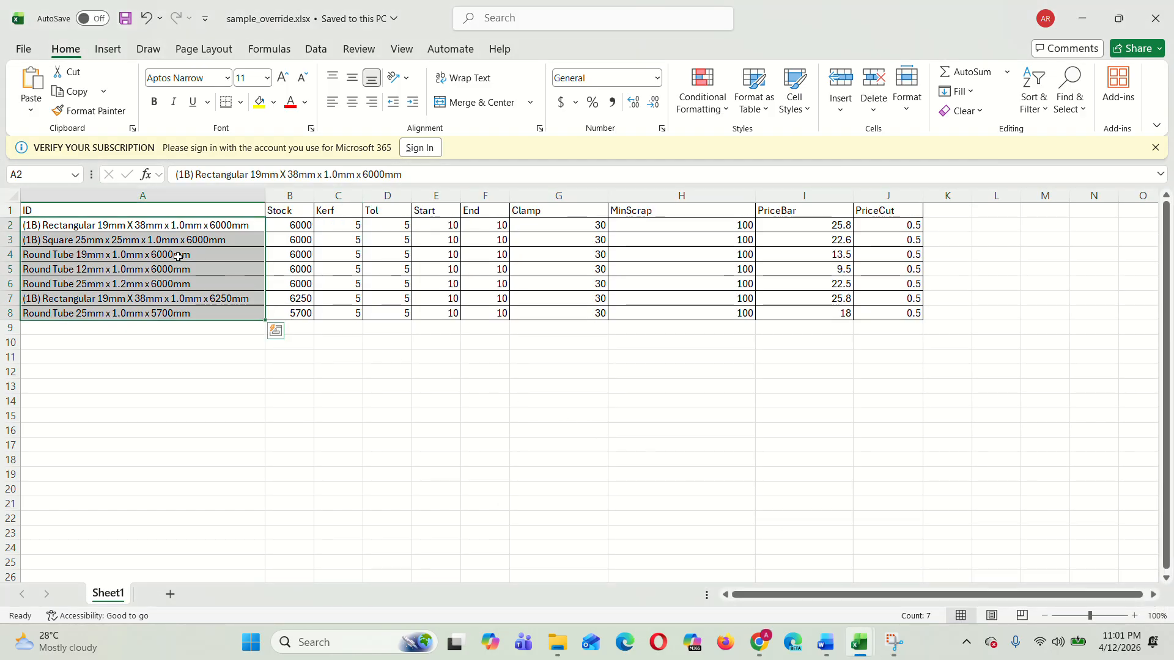
click(233, 343)
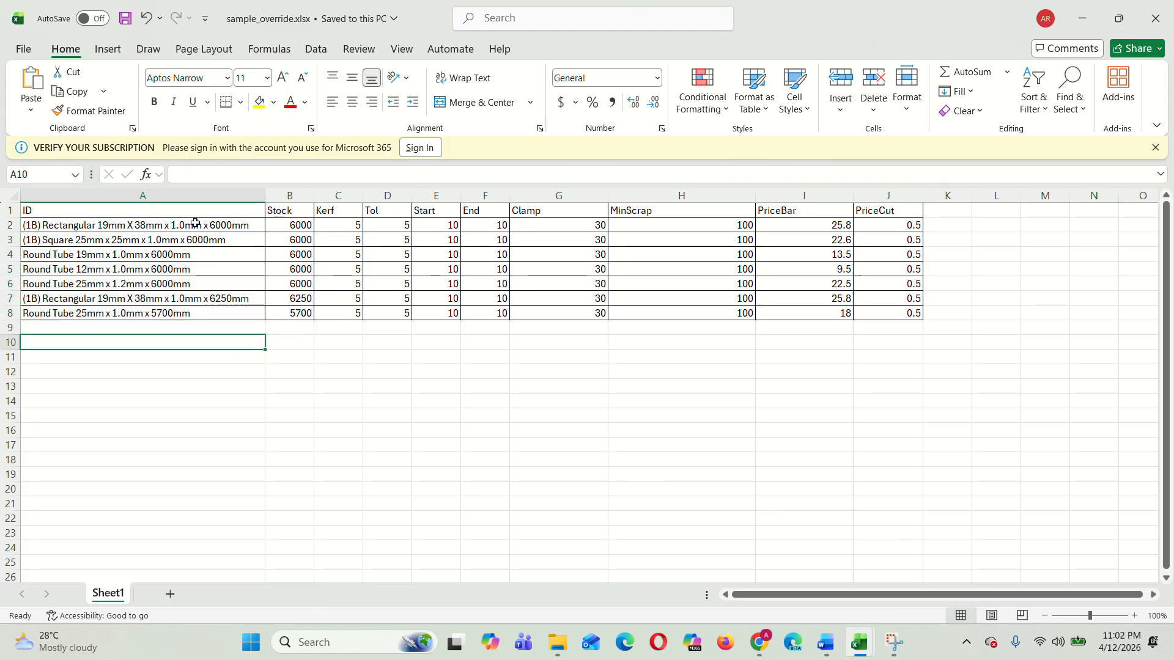
drag(131, 225, 182, 312)
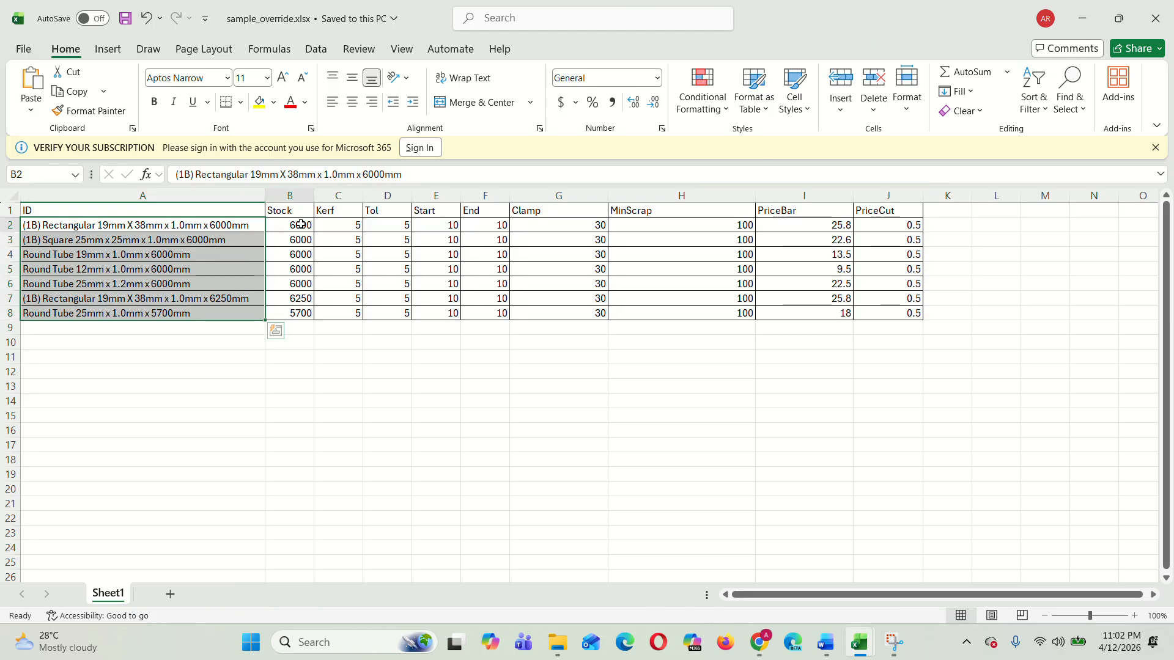
drag(296, 226, 313, 318)
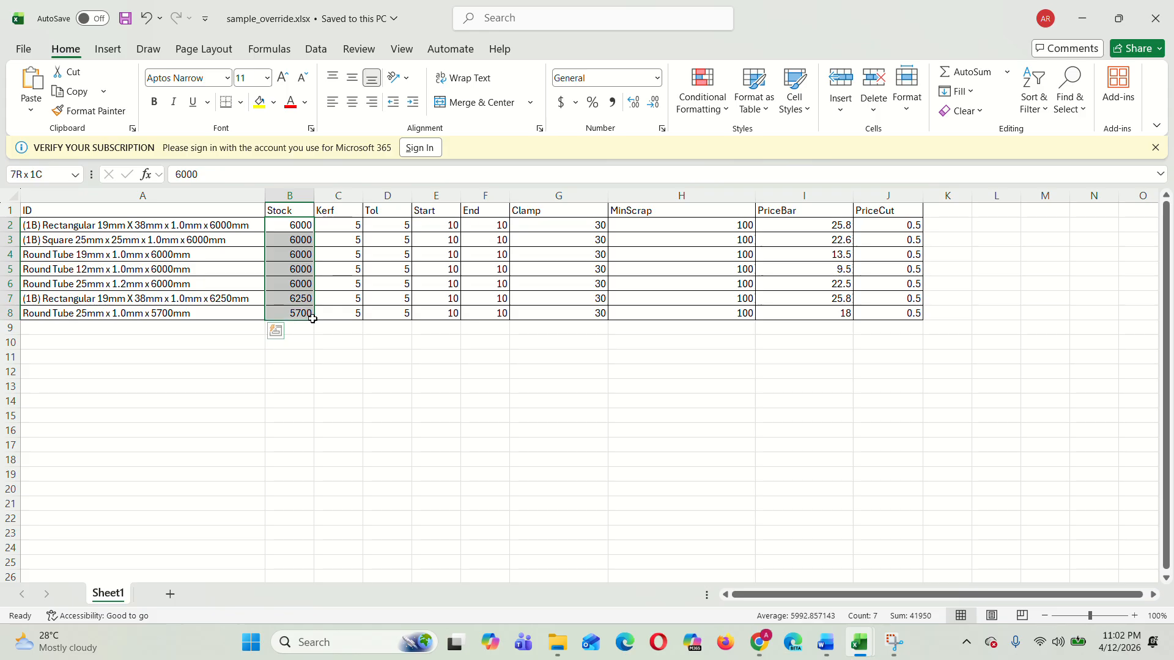
drag(355, 225, 358, 313)
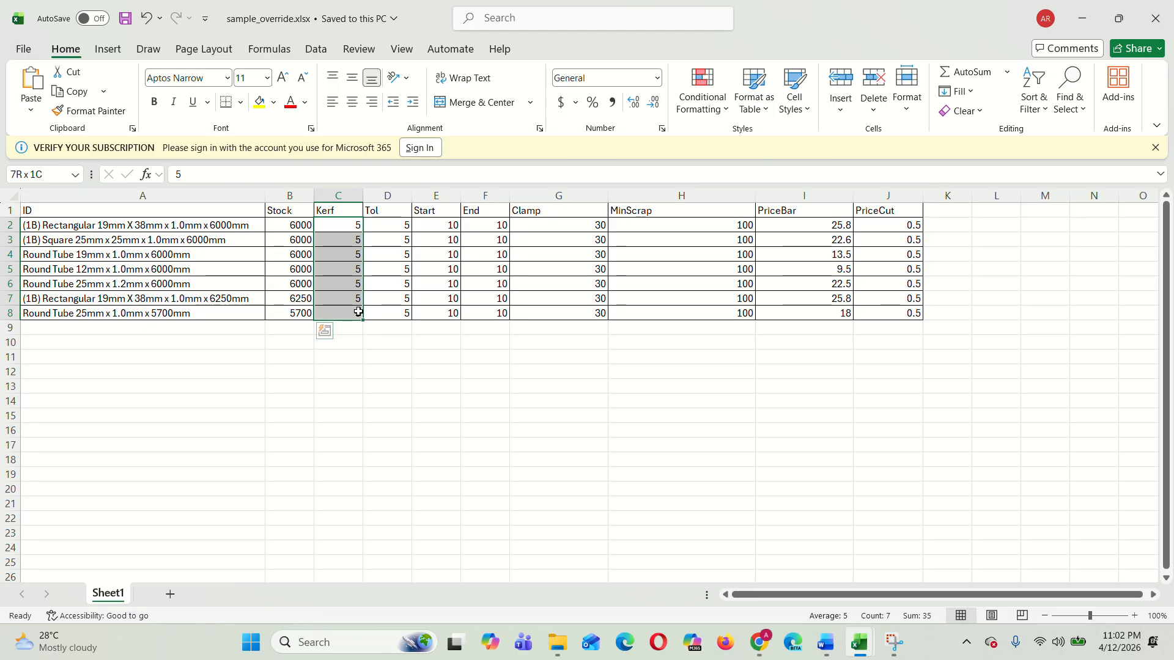
drag(358, 312, 359, 313)
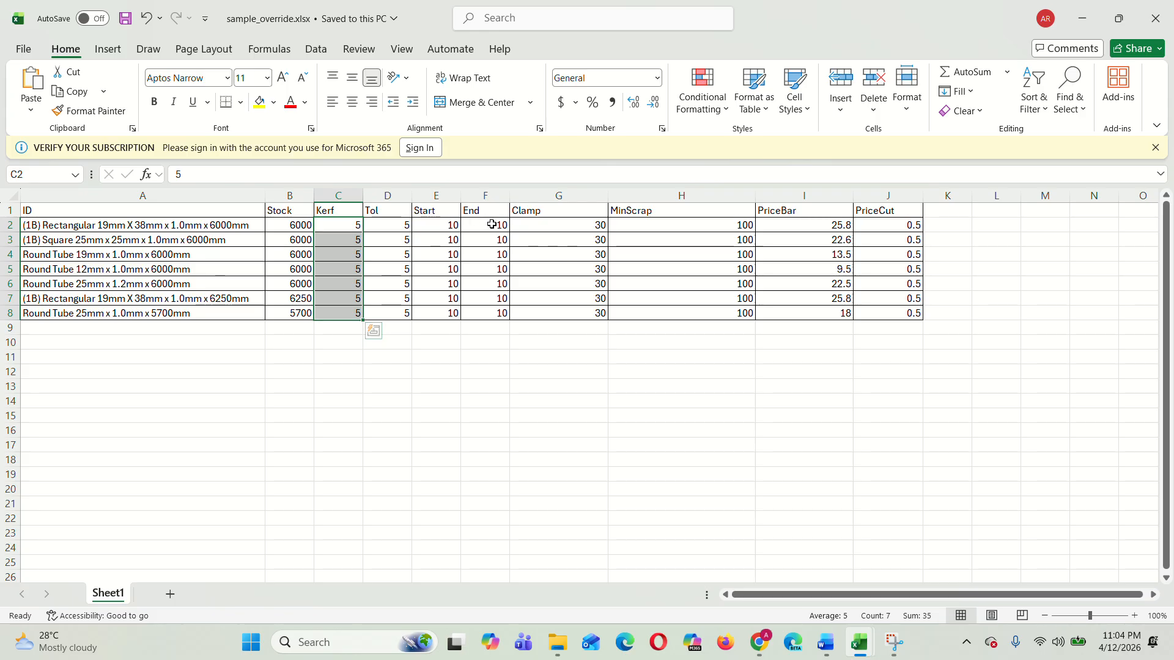
Step: Go through the Start, End, Clamp and MinScrap columns of the override workbook, selecting their entries in rows 2 to 8
click(444, 222)
drag(445, 222, 471, 313)
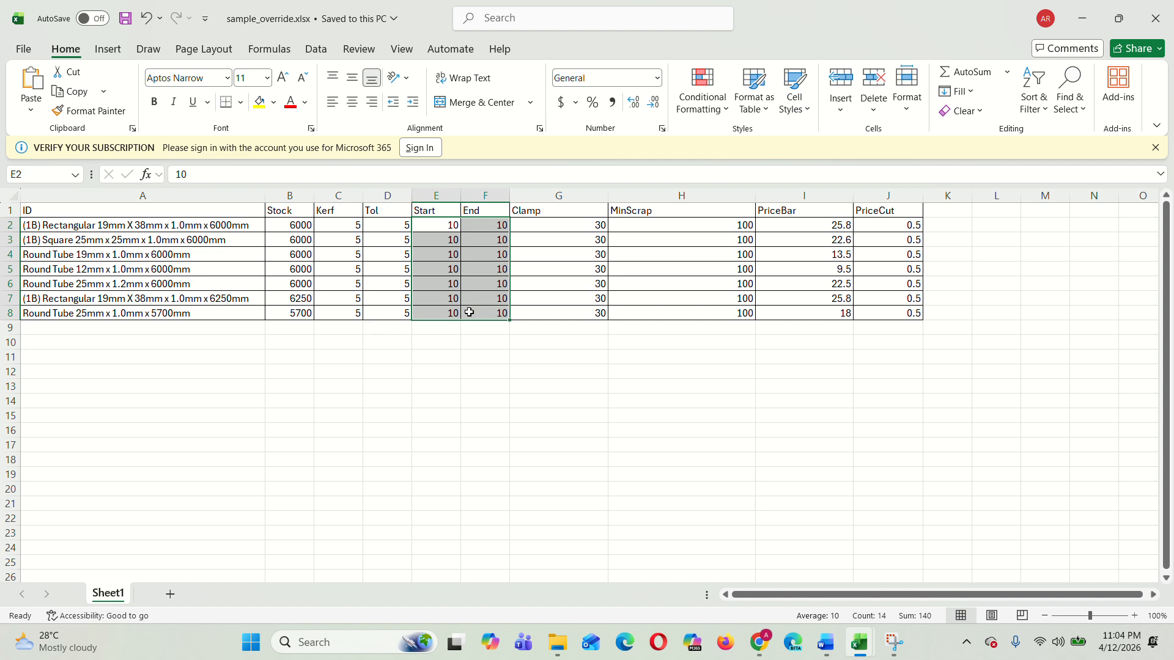
drag(546, 223, 569, 310)
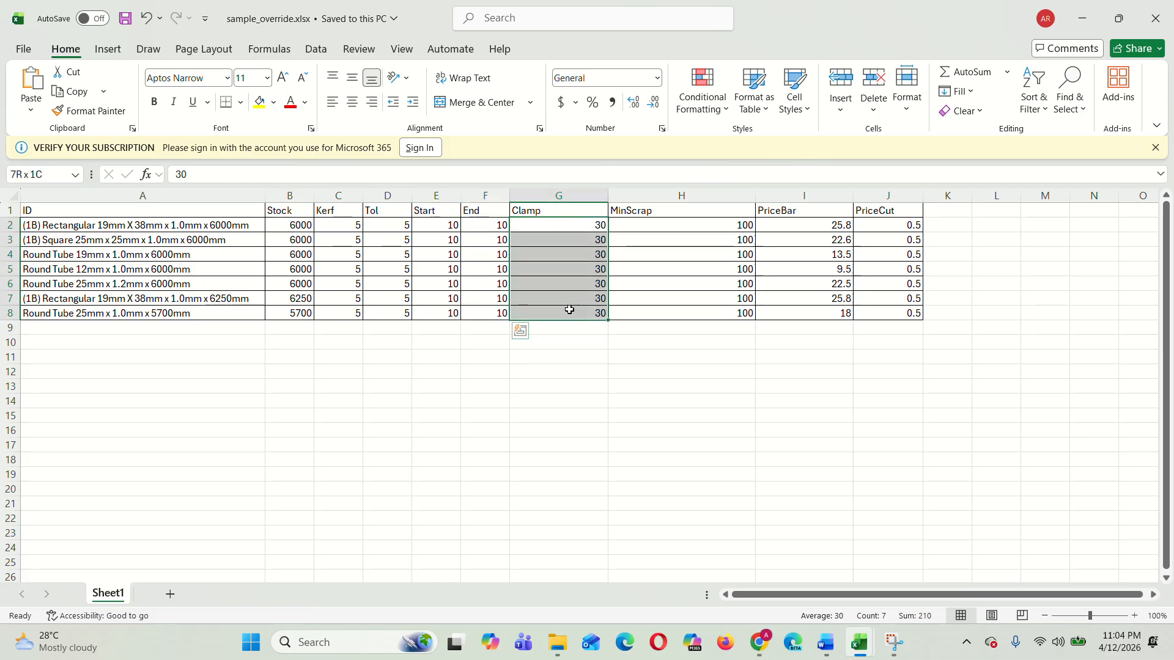
drag(559, 228, 601, 313)
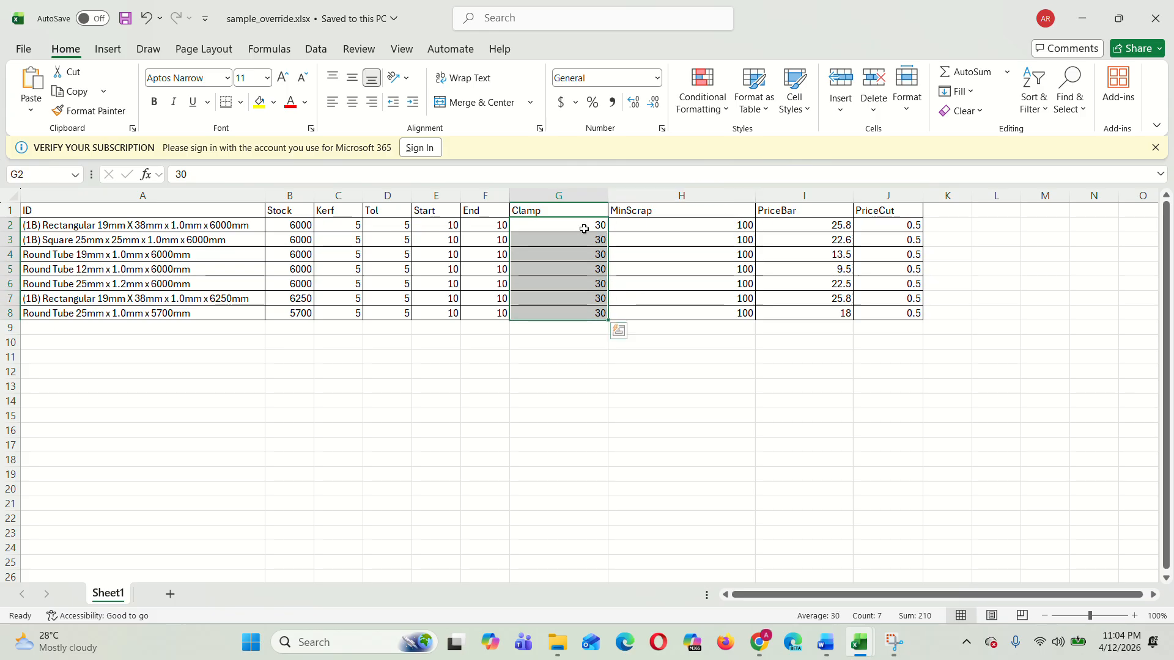
click(725, 224)
drag(734, 230, 746, 313)
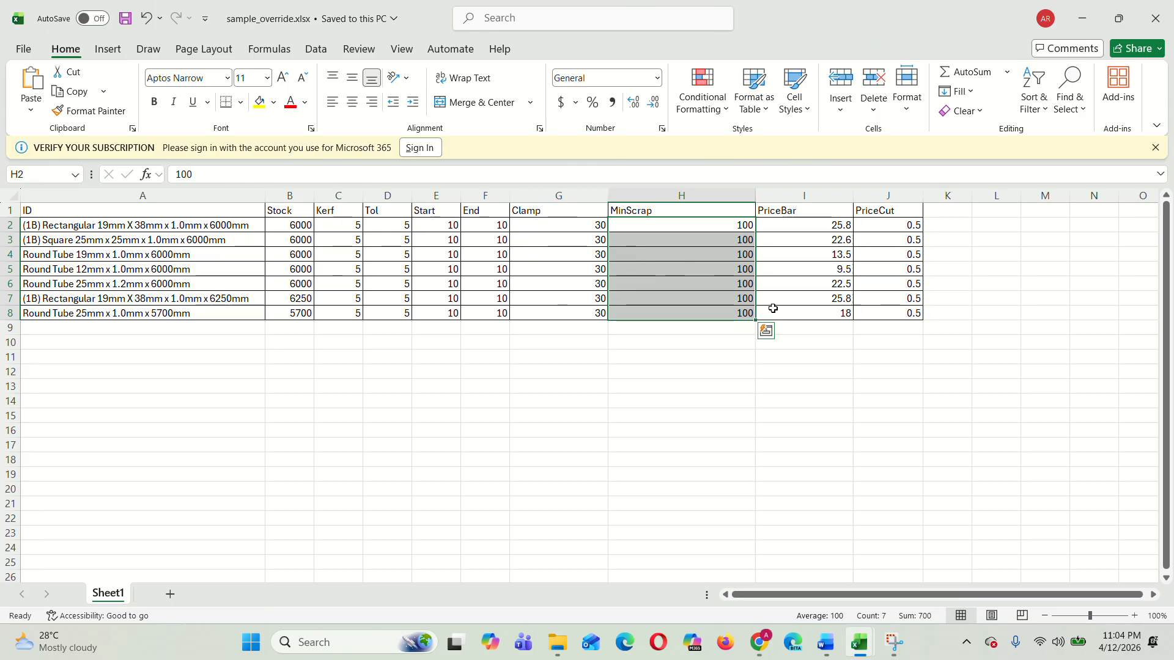
Step: Switch to the CutOptimize site in Chrome, open the optimizer app and review its upload and override sections
click(761, 643)
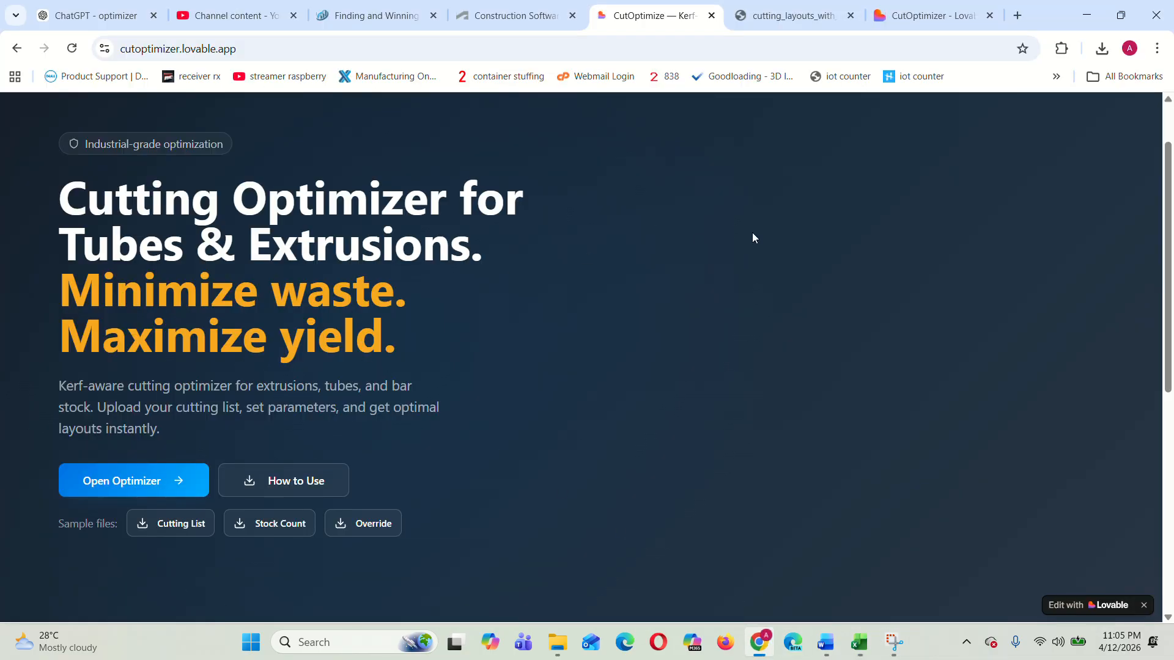
scroll(850, 213, up, 1)
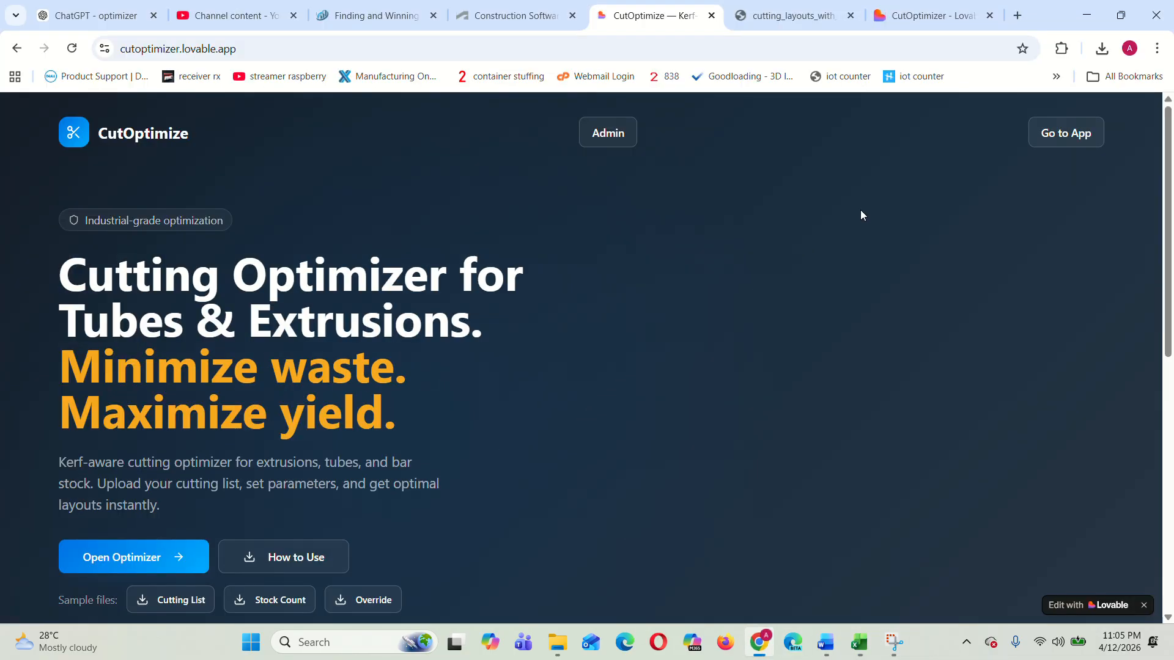
click(1061, 148)
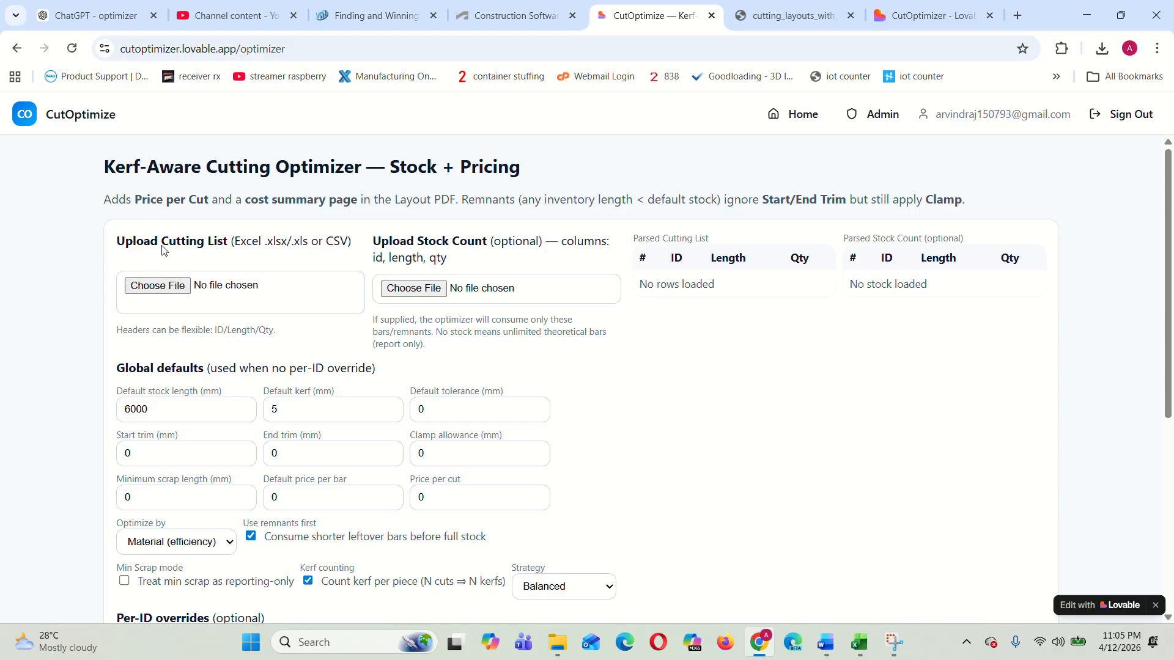
scroll(487, 244, down, 5)
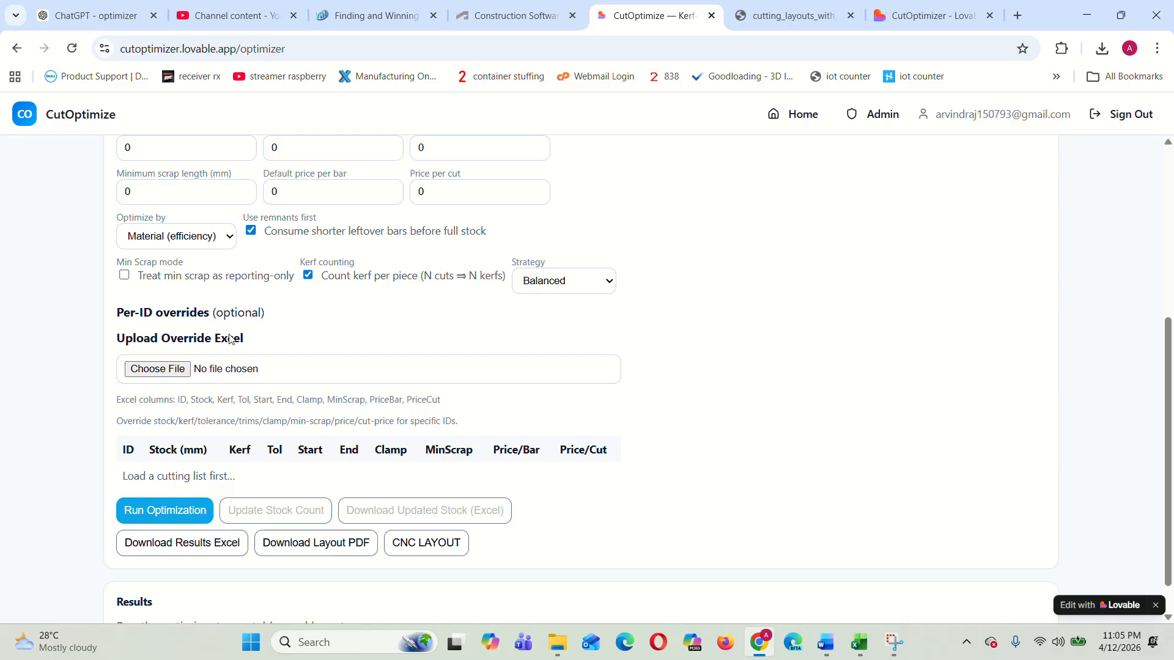
scroll(250, 239, up, 5)
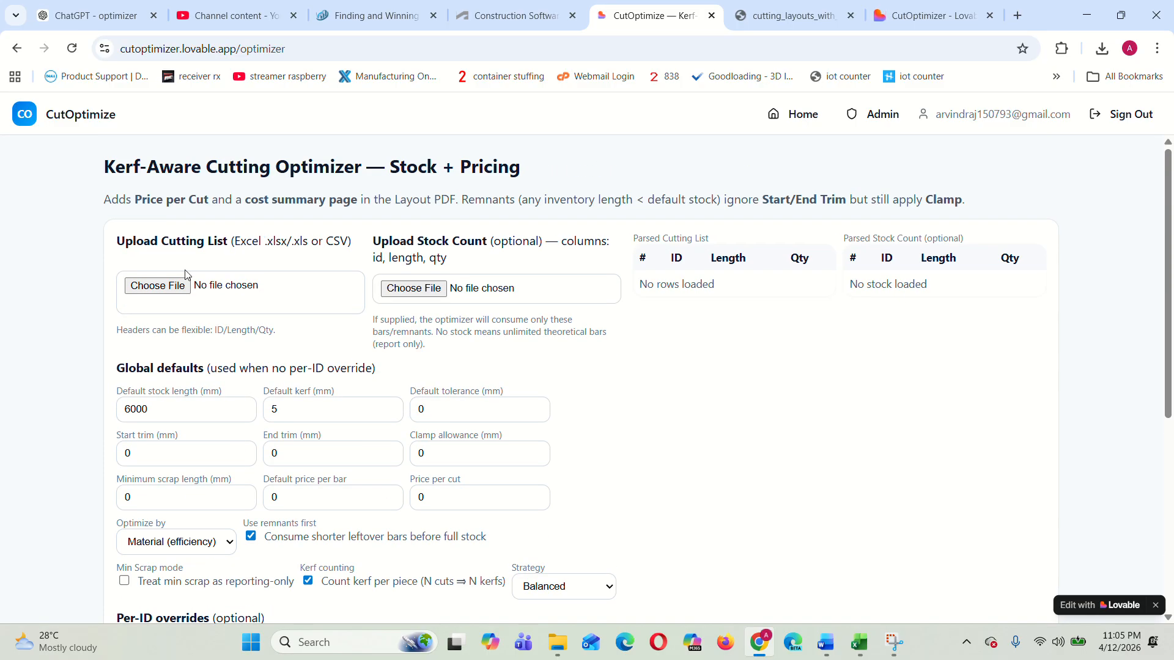
Step: Upload sample_cutting_list.xlsx from the Downloads folder as the cutting list
click(161, 291)
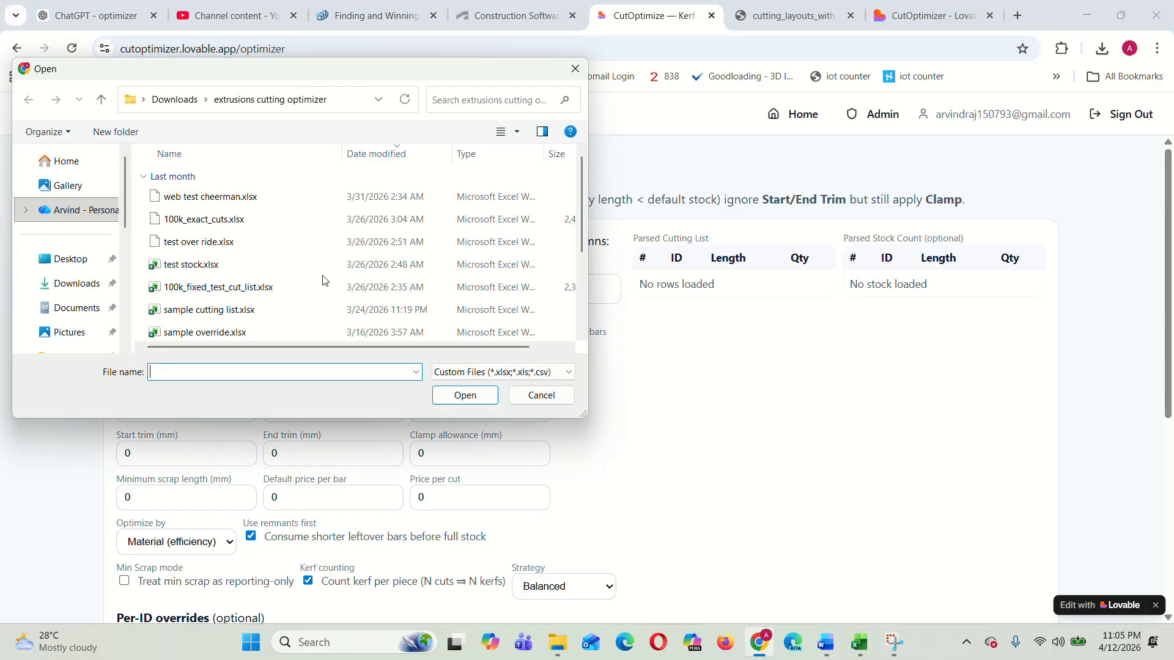
click(60, 285)
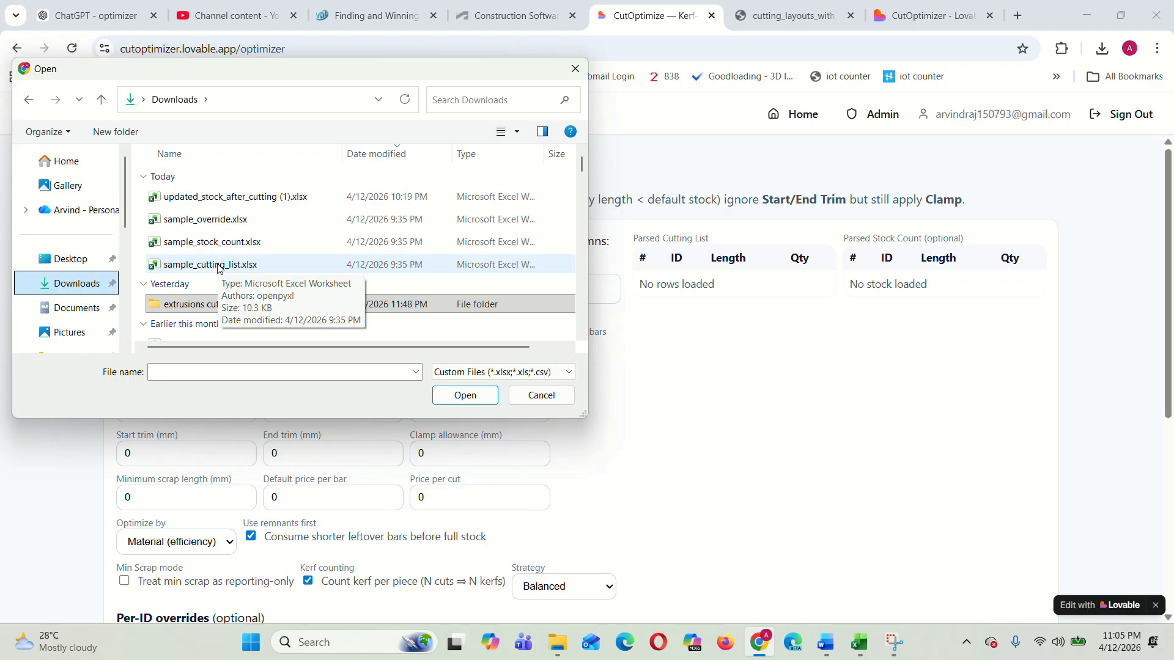
click(219, 266)
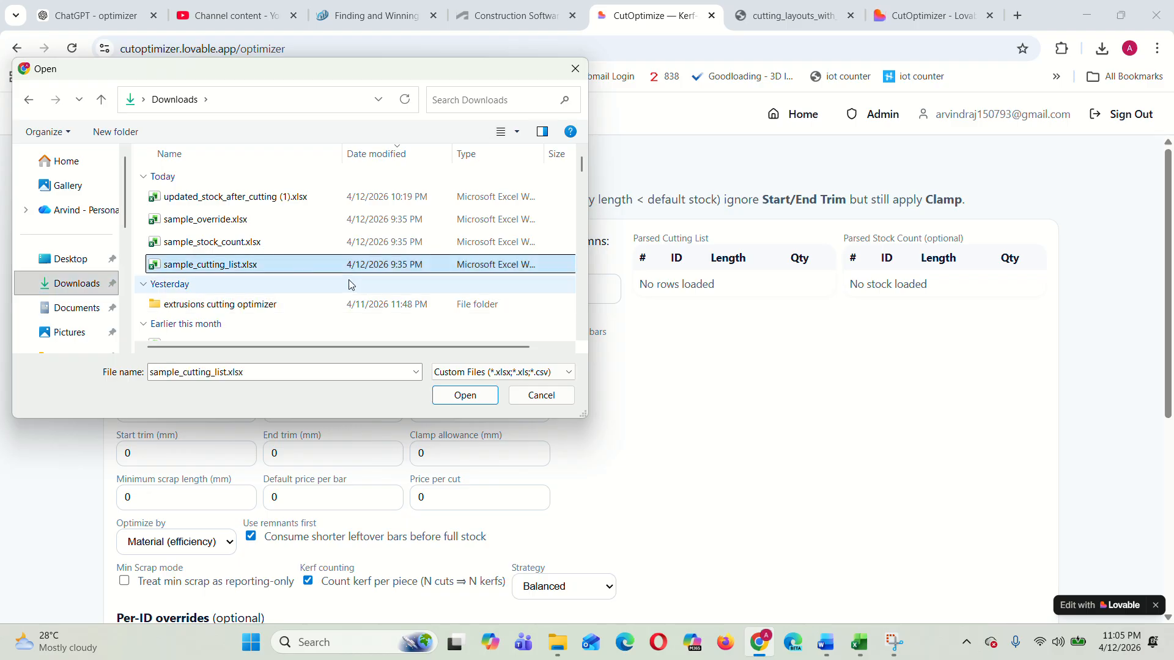
click(464, 395)
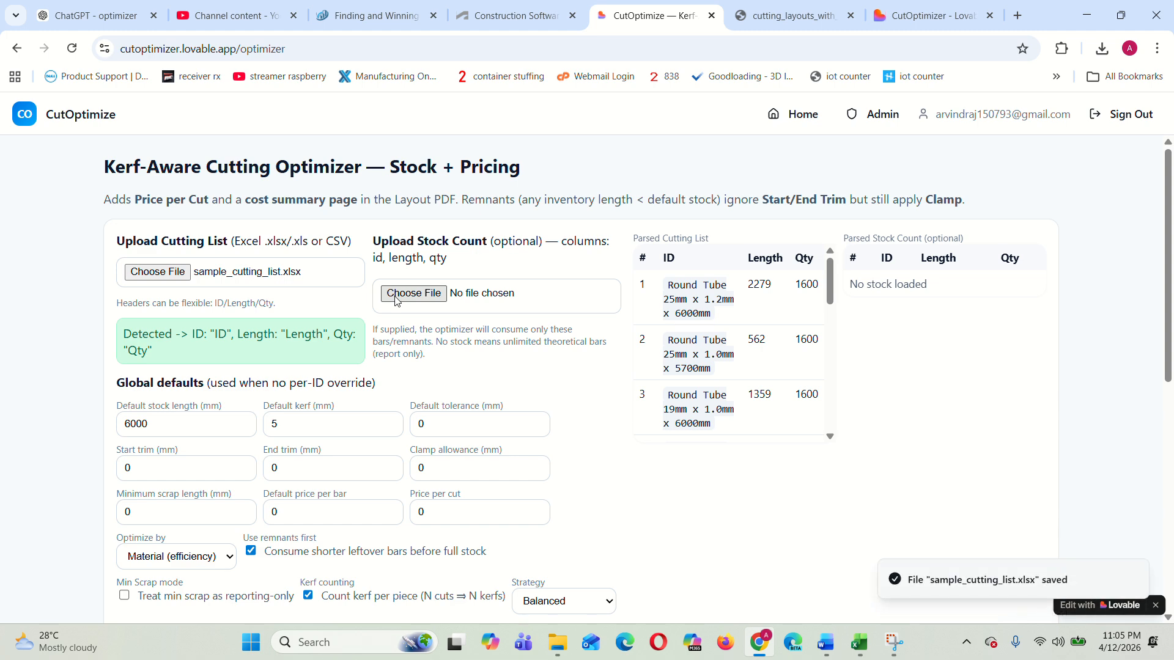
Step: Upload sample_stock_count.xlsx as the stock count and look over the optimizer page
click(414, 291)
click(210, 243)
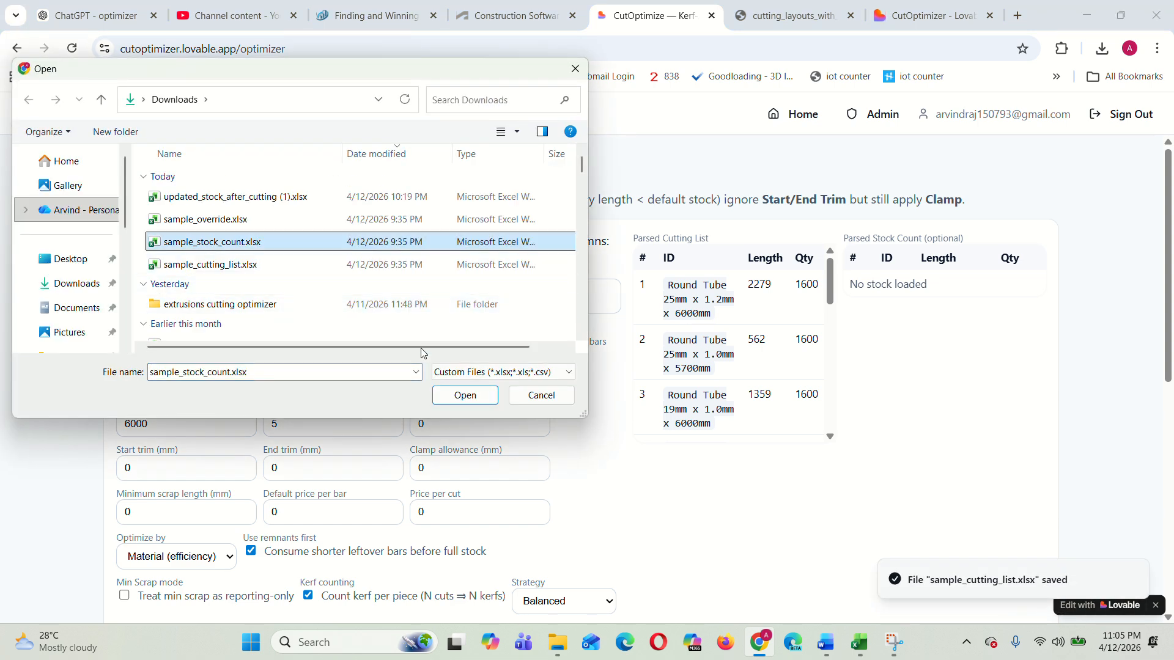
click(464, 396)
scroll(438, 350, down, 5)
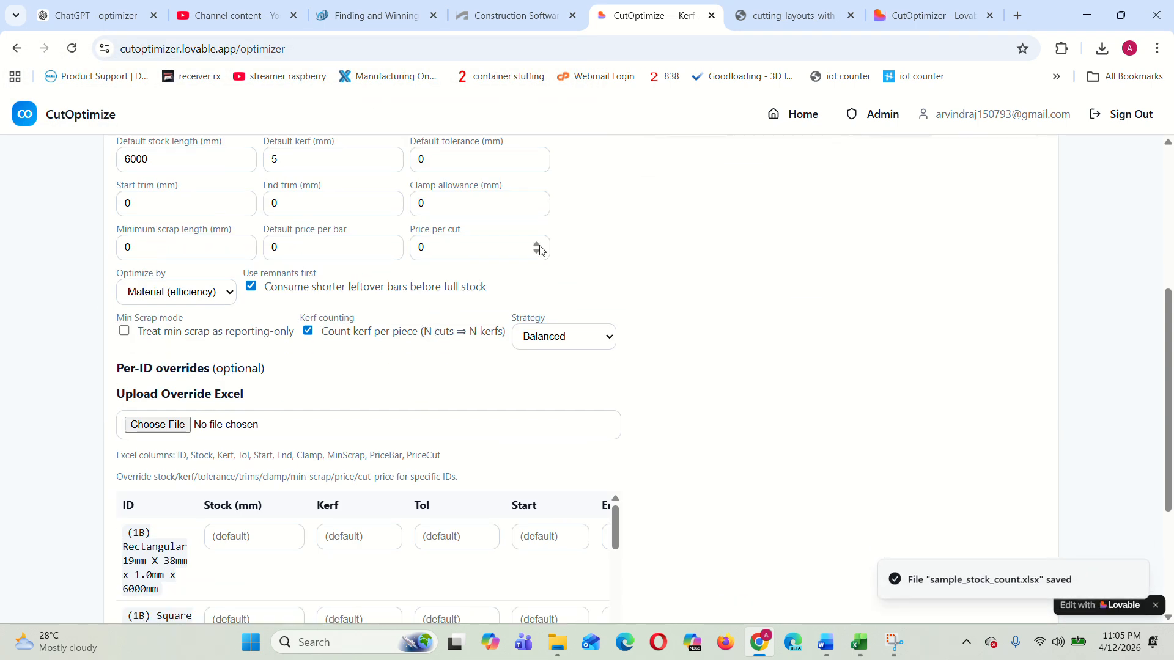
scroll(540, 249, up, 5)
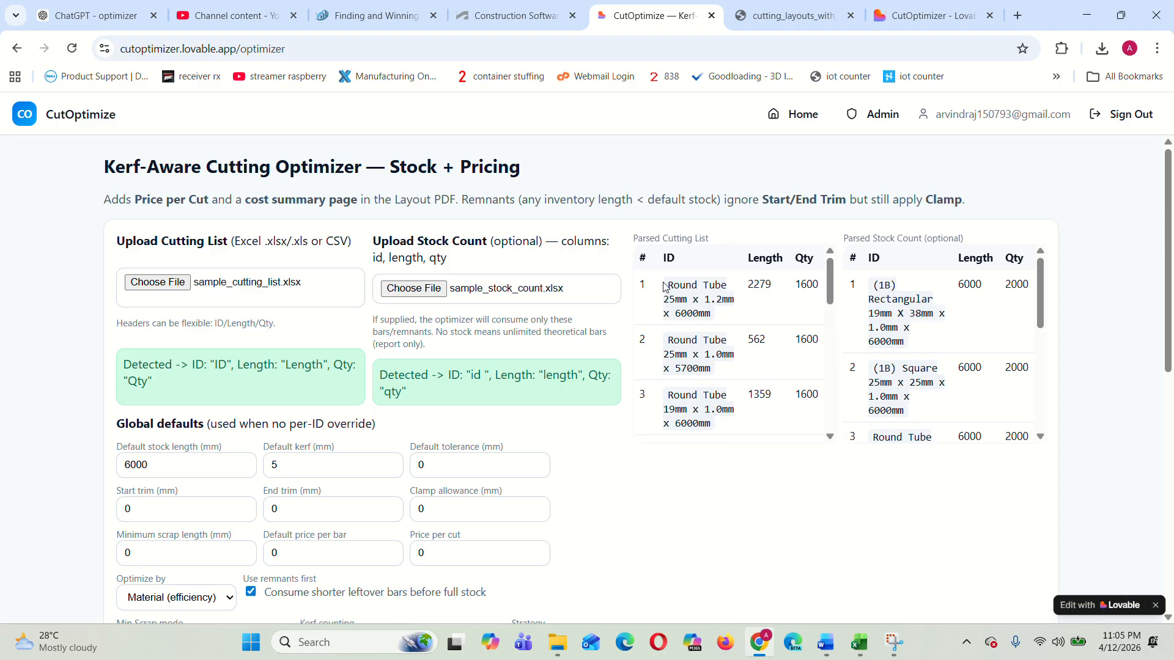
Step: Highlight the first ID's text in sample_cutting_list.xlsx in Excel, then return to CutOptimize in Chrome to compare it with the parsed cutting list
mouse_move(858, 642)
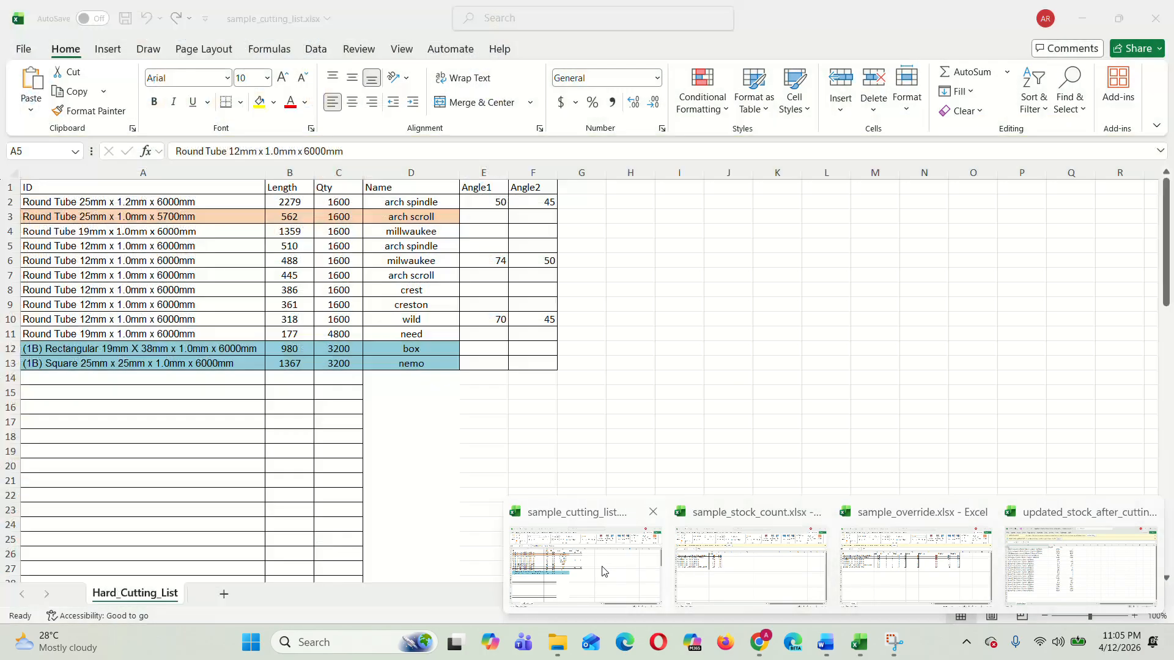
click(516, 505)
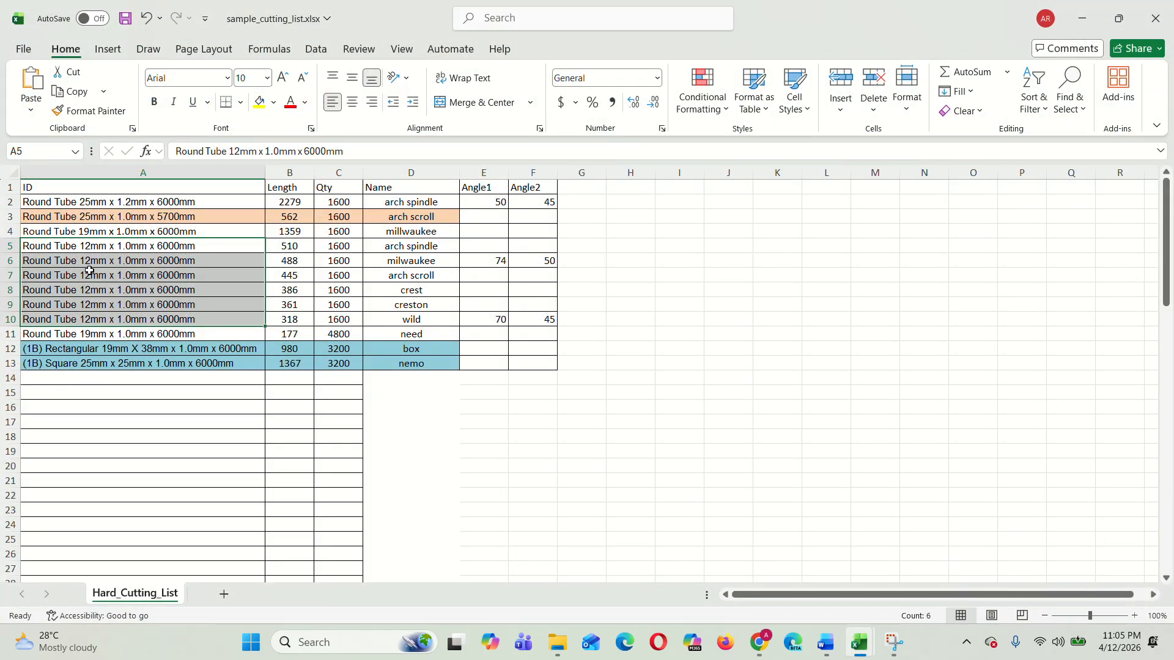
click(30, 201)
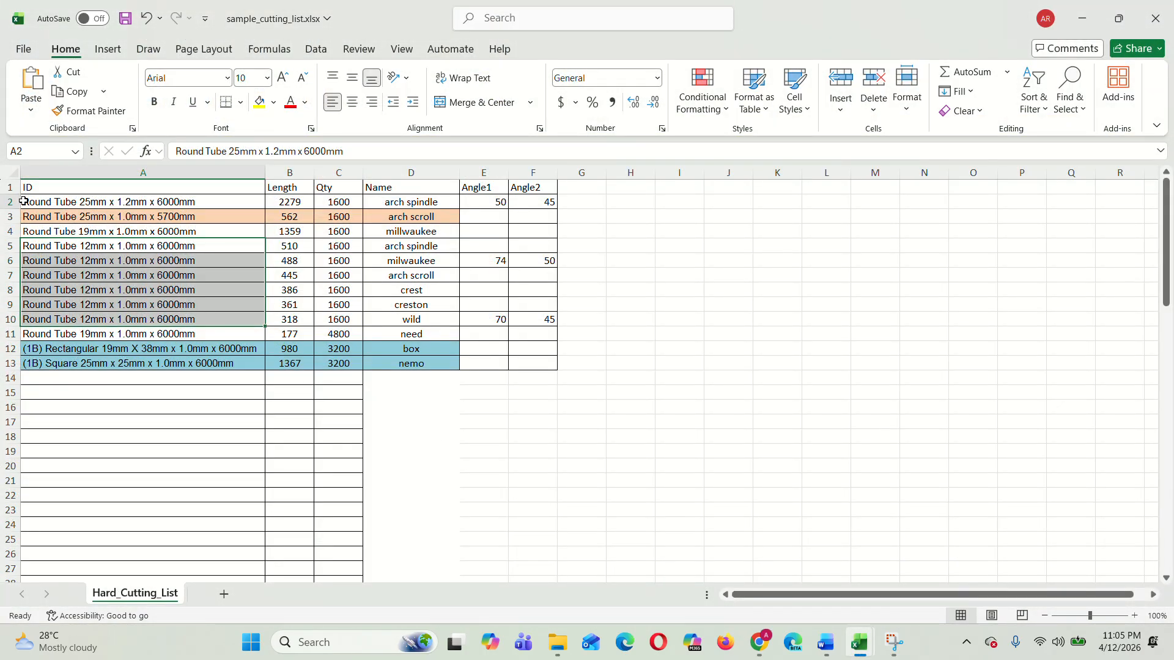
double_click(67, 203)
triple_click(67, 203)
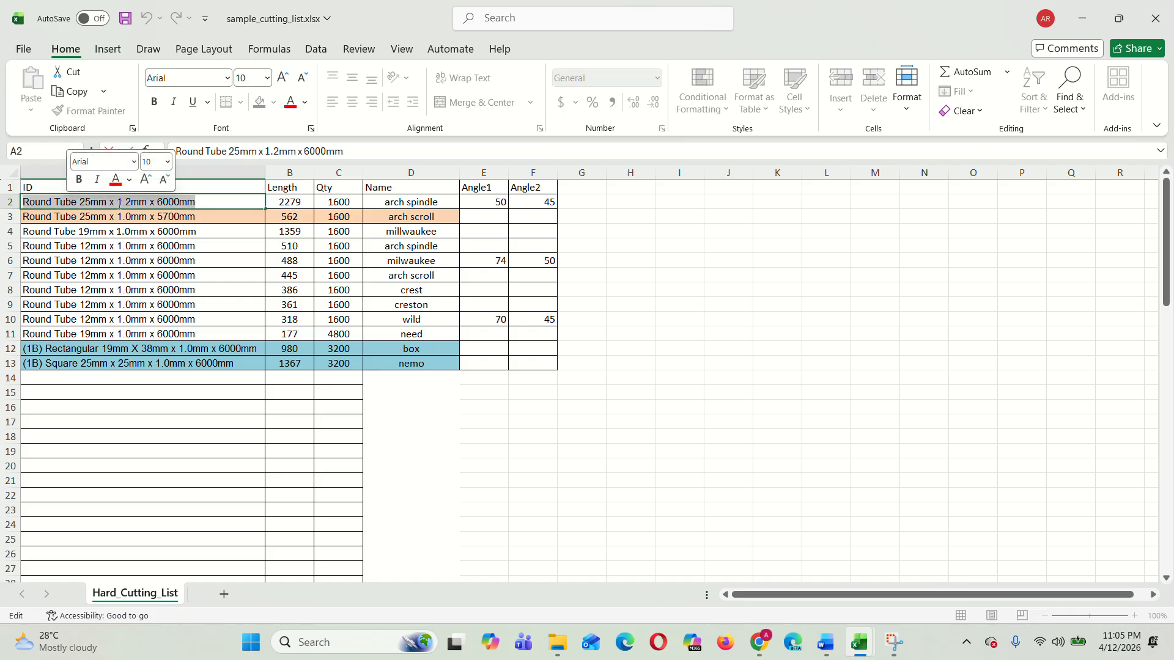
click(760, 642)
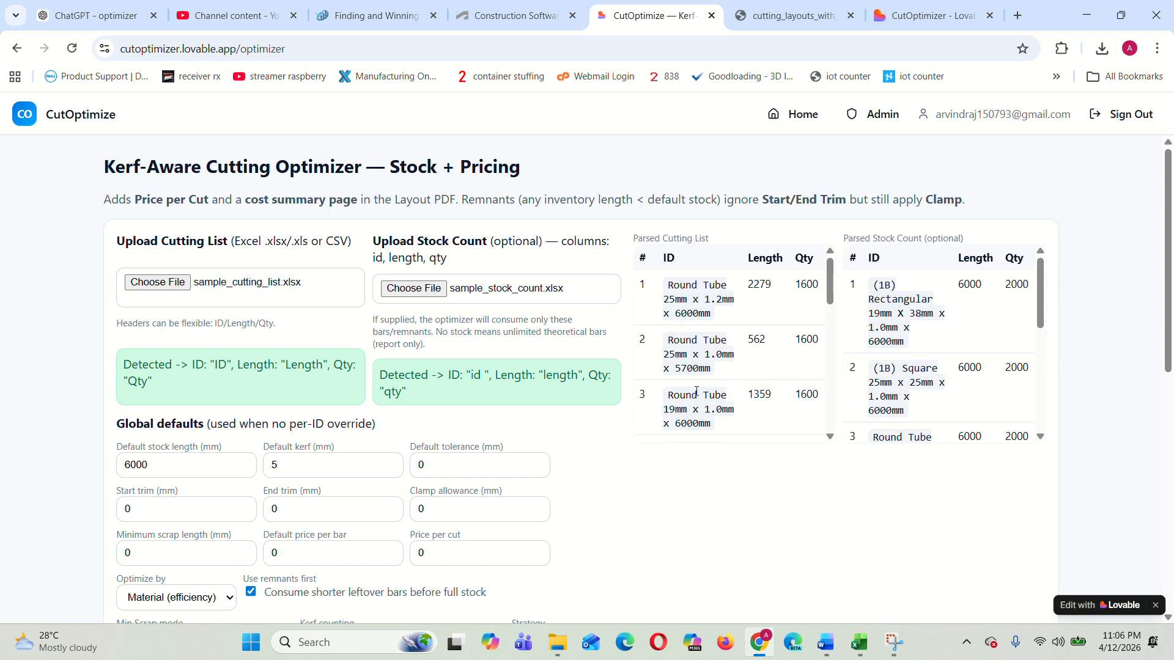
Step: Review the parsed cutting list and stock count, the global defaults and the per-ID overrides section on the optimizer page
scroll(901, 411, down, 5)
scroll(896, 408, down, 1)
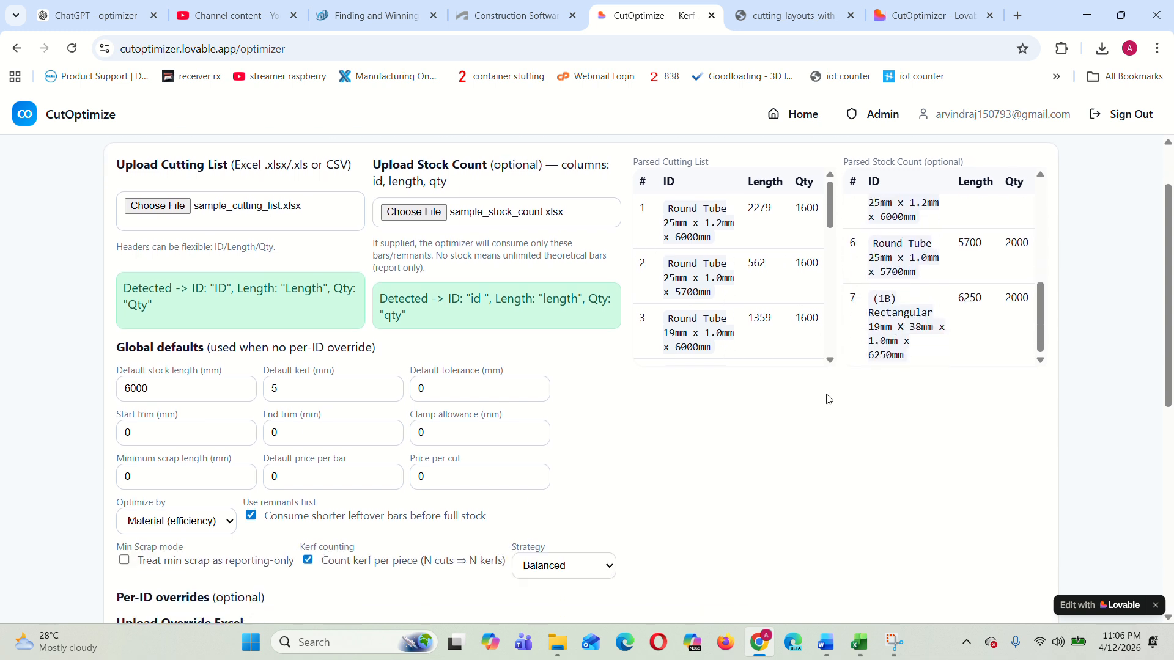
scroll(648, 491, down, 2)
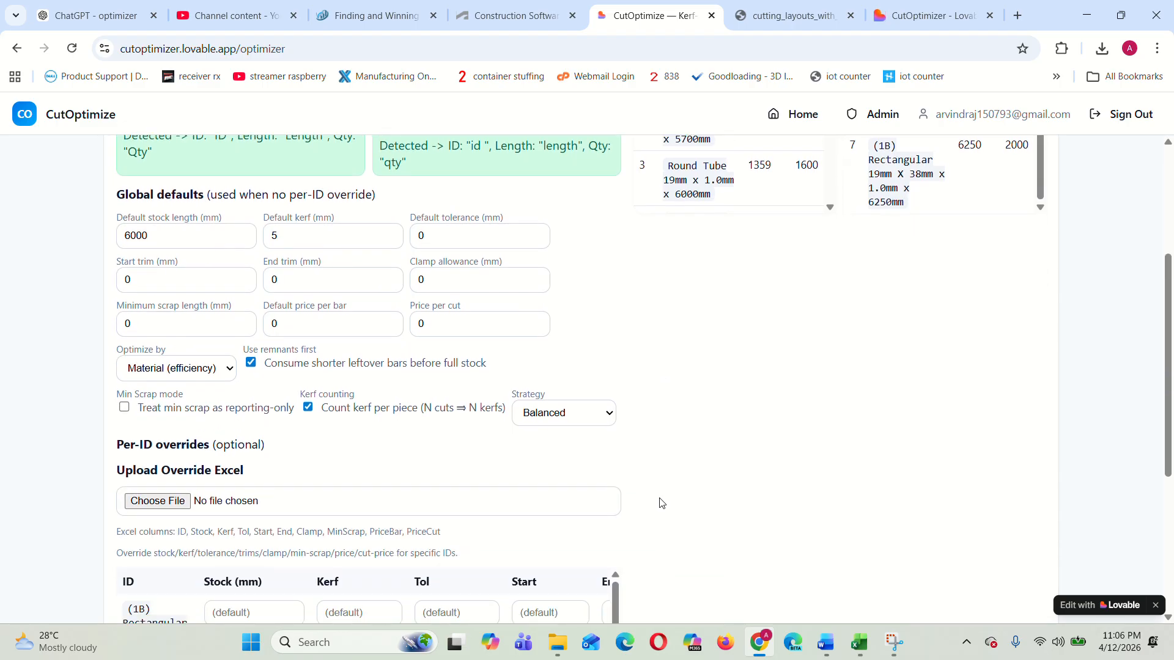
scroll(465, 524, down, 2)
scroll(610, 517, down, 2)
scroll(676, 519, down, 2)
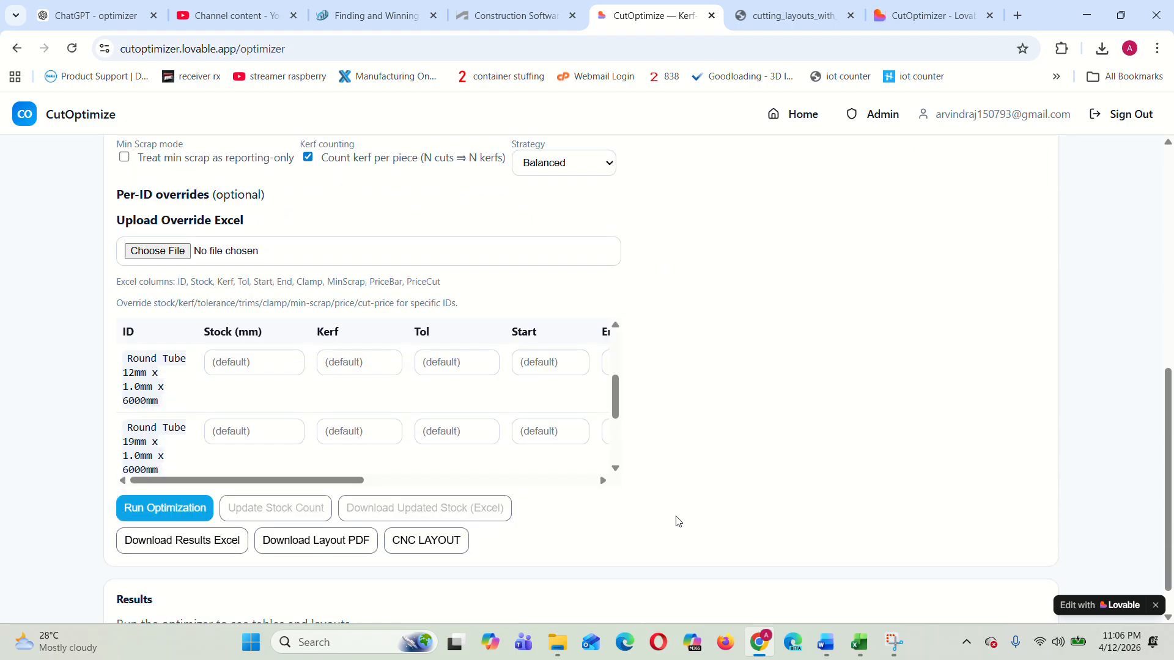
scroll(752, 482, up, 6)
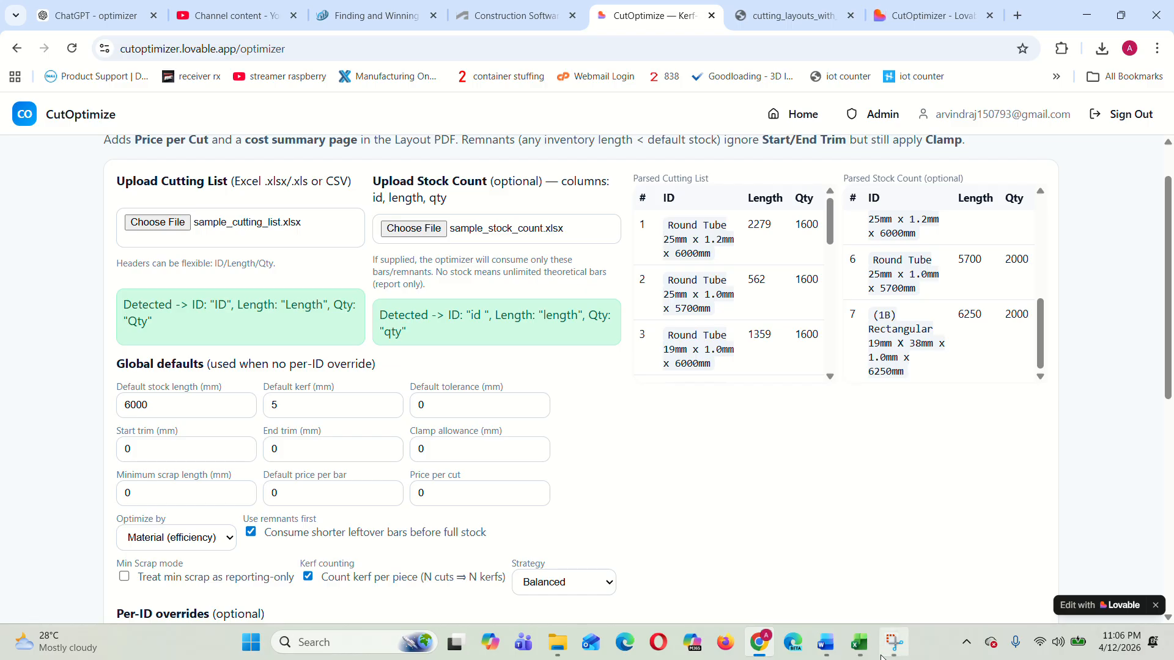
Step: Switch to sample_override.xlsx in Excel and review its per-ID override columns
mouse_move(862, 639)
mouse_move(1015, 596)
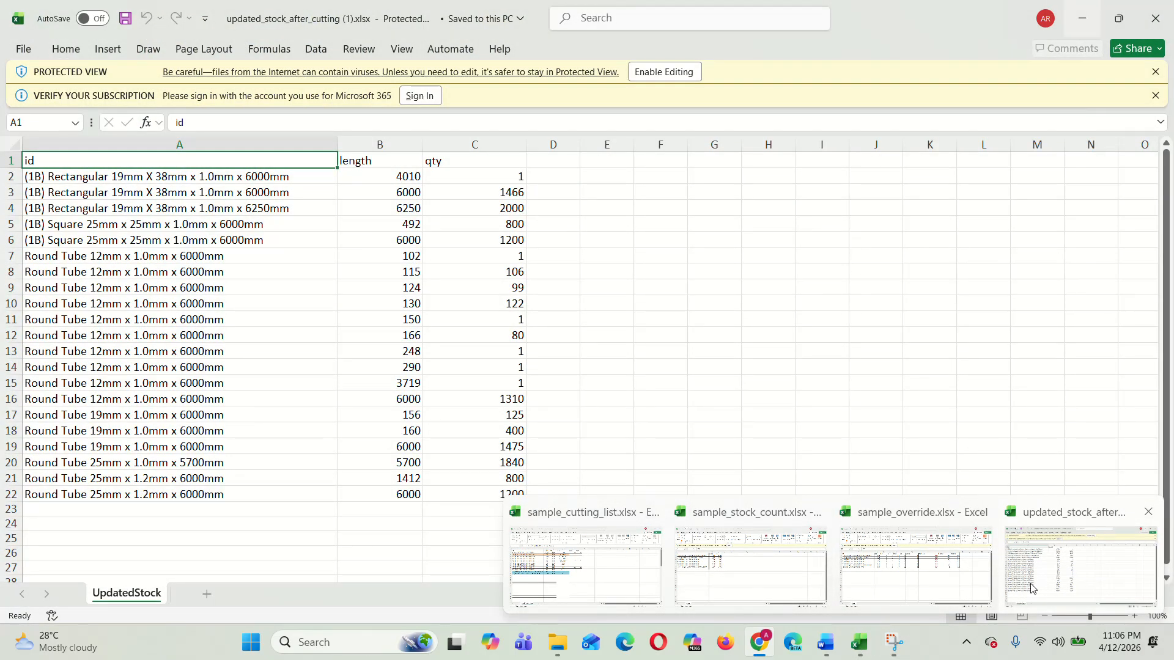
mouse_move(849, 578)
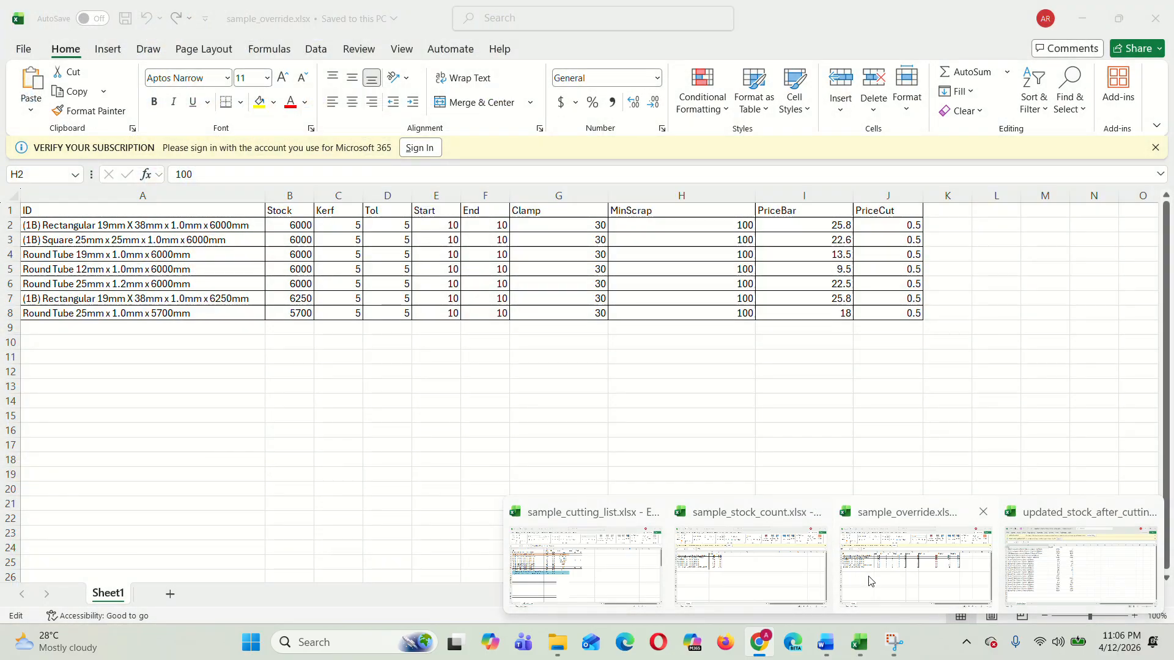
click(872, 578)
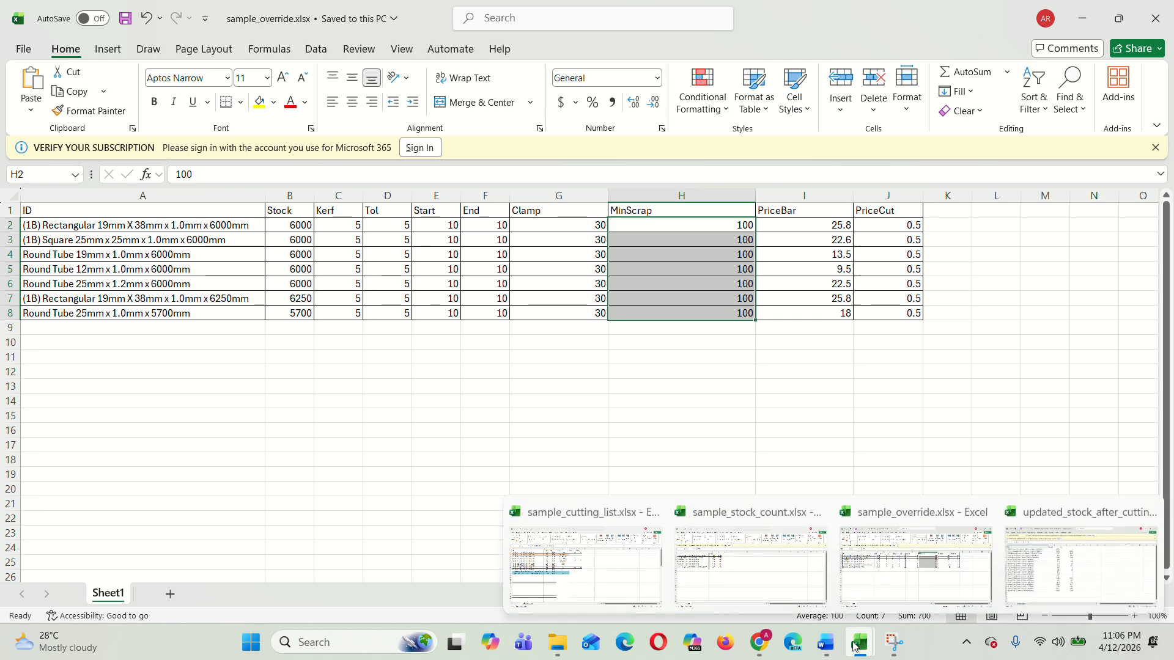
Step: Return to CutOptimize in Chrome and upload sample_override.xlsx from the Downloads folder as the per-ID override file
click(768, 645)
scroll(609, 398, down, 5)
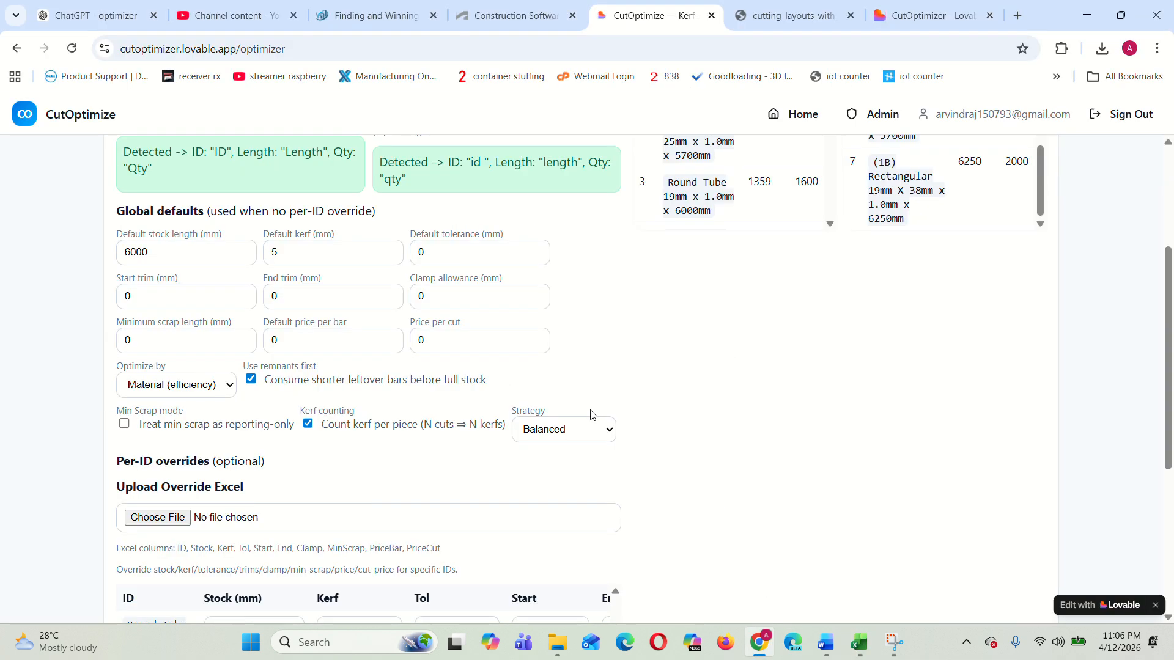
click(150, 370)
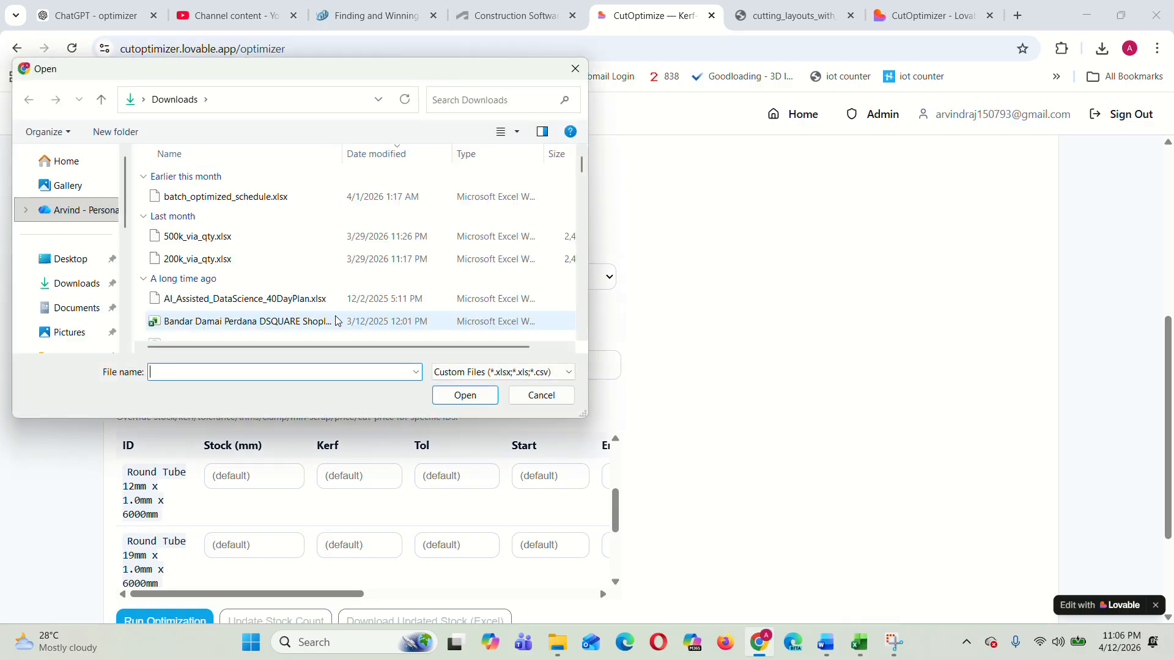
scroll(244, 257, up, 5)
click(204, 219)
click(465, 395)
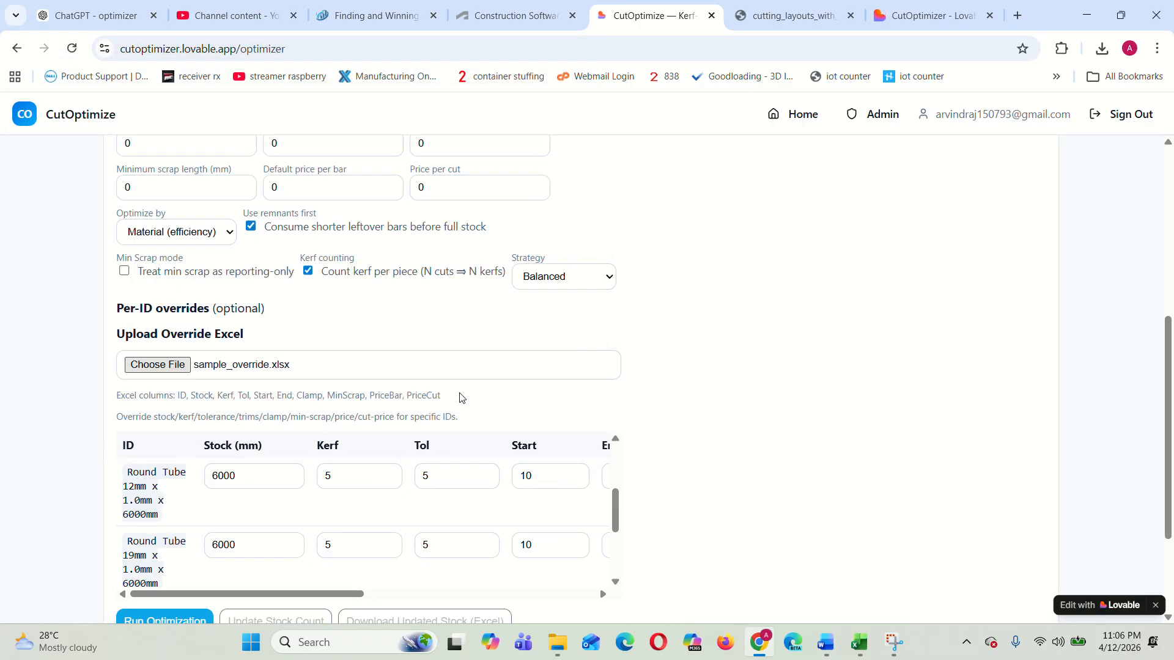
Step: Check the parsed cutting and stock lists, the global defaults and the first columns of the loaded per-ID override table
scroll(757, 409, up, 5)
scroll(756, 409, down, 2)
scroll(756, 412, up, 2)
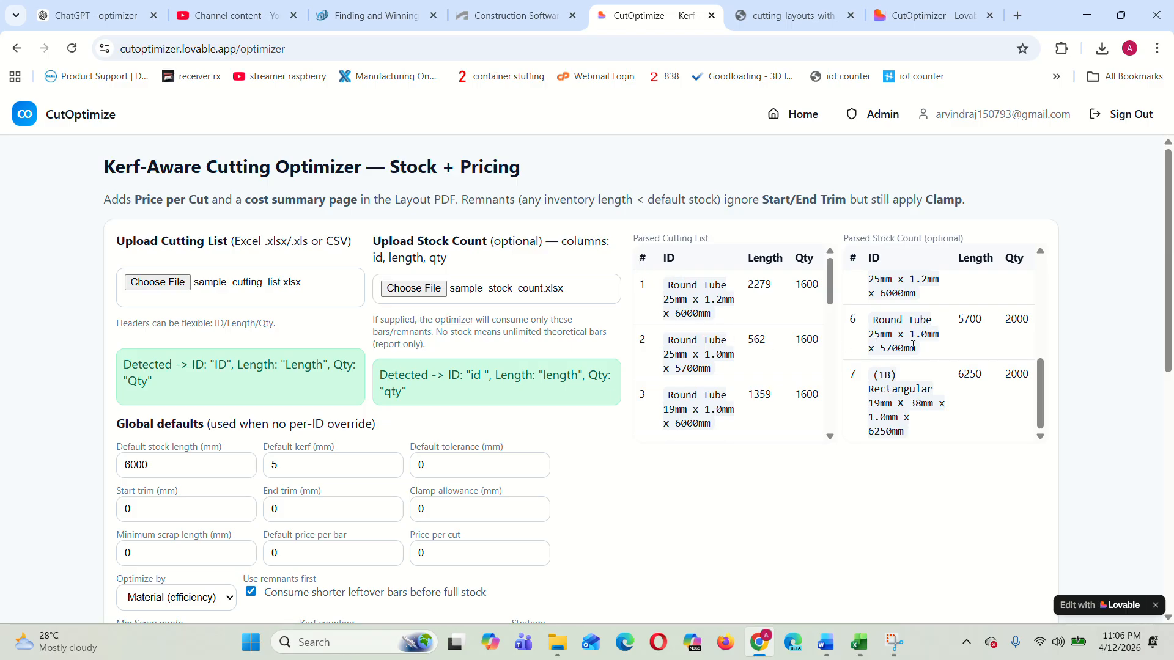
scroll(582, 511, down, 5)
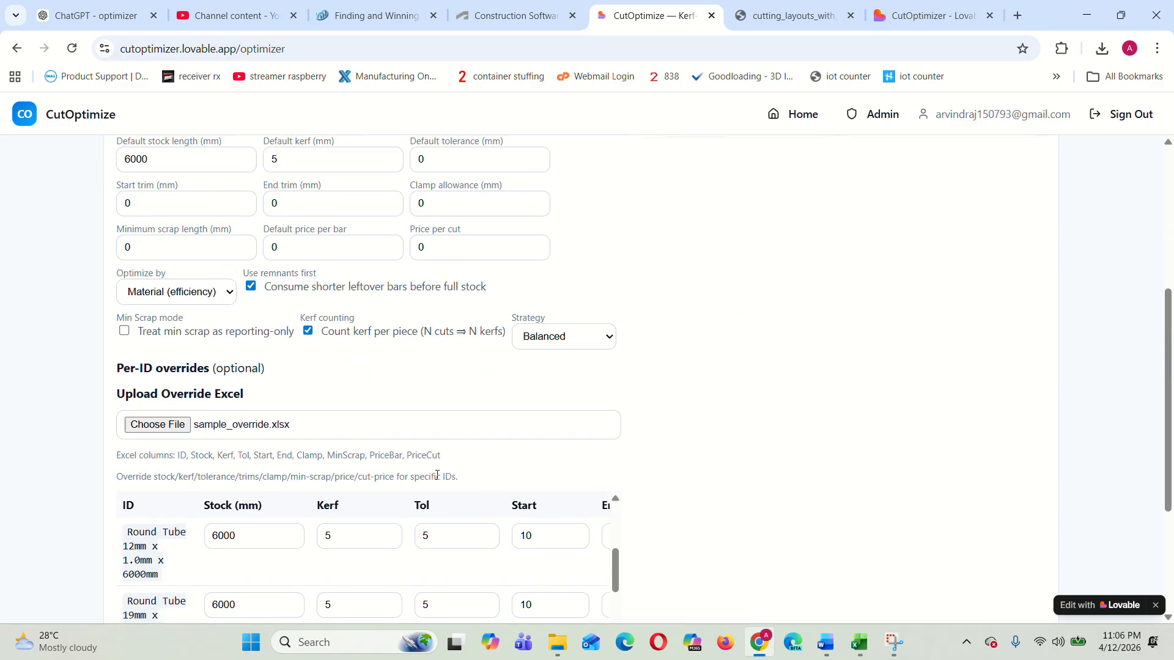
scroll(226, 387, down, 1)
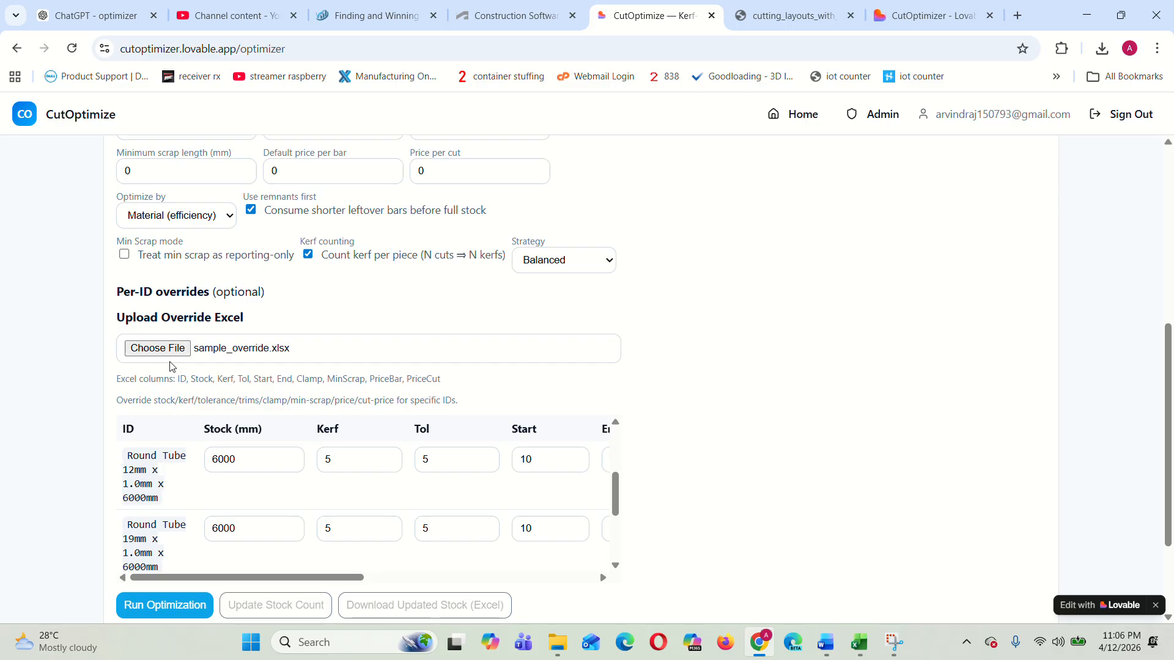
scroll(202, 397, down, 1)
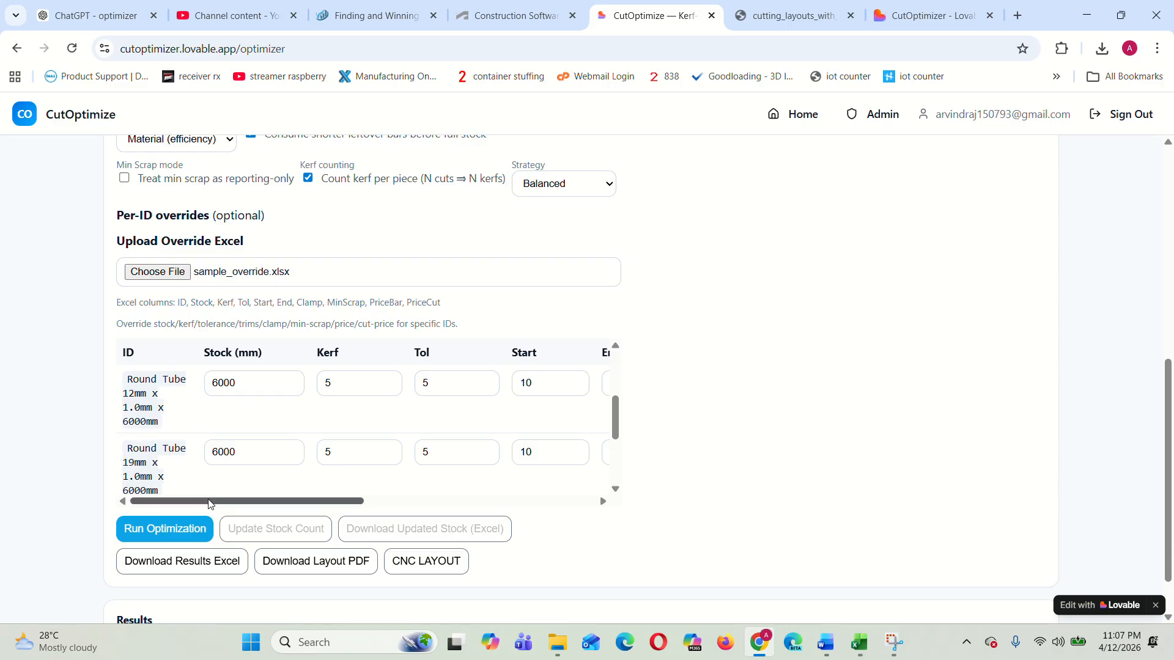
Step: Compare the override table's columns through Price/Cut with sample_override.xlsx in Excel, then return to the table's first columns in Chrome
drag(210, 502, 441, 514)
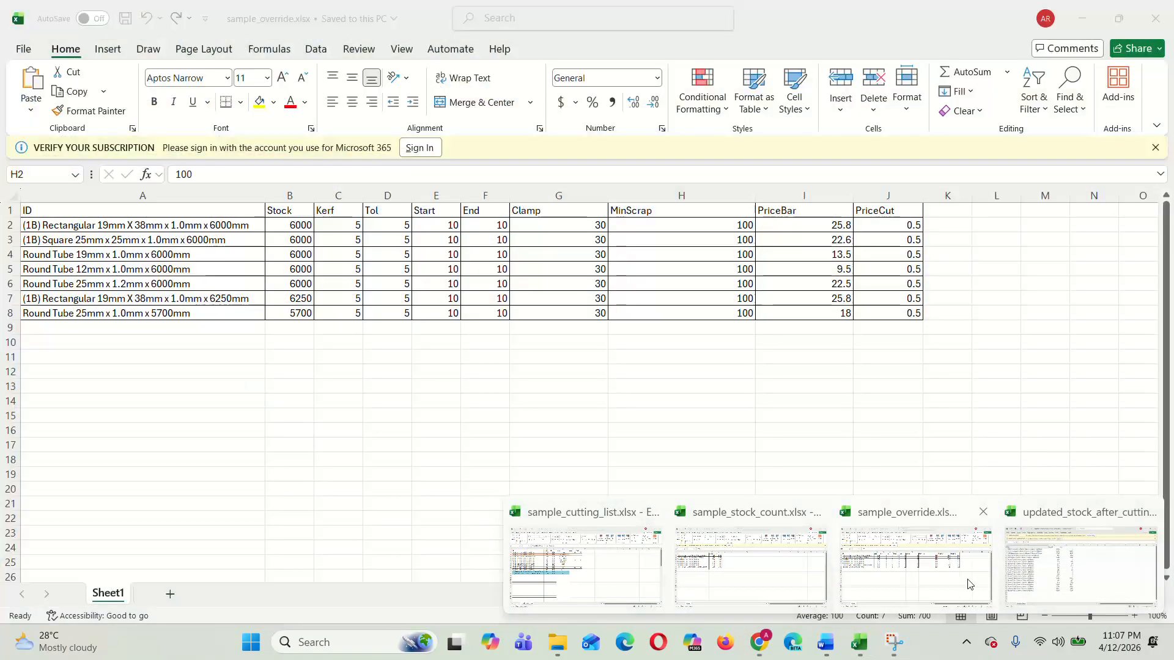
click(912, 579)
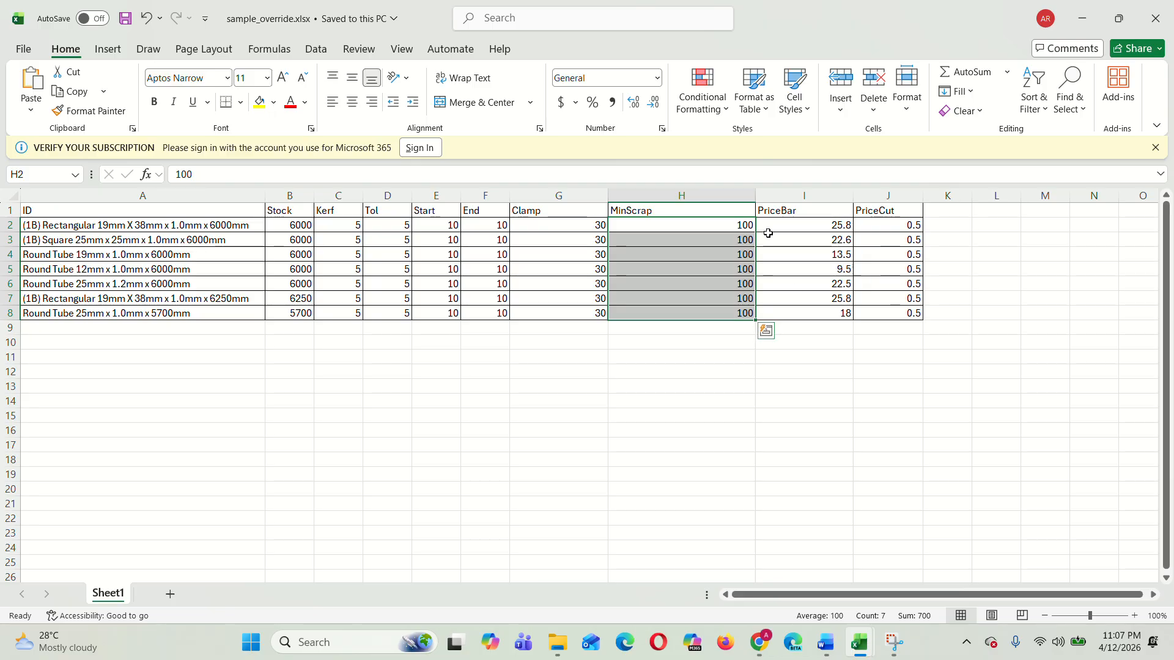
click(1081, 18)
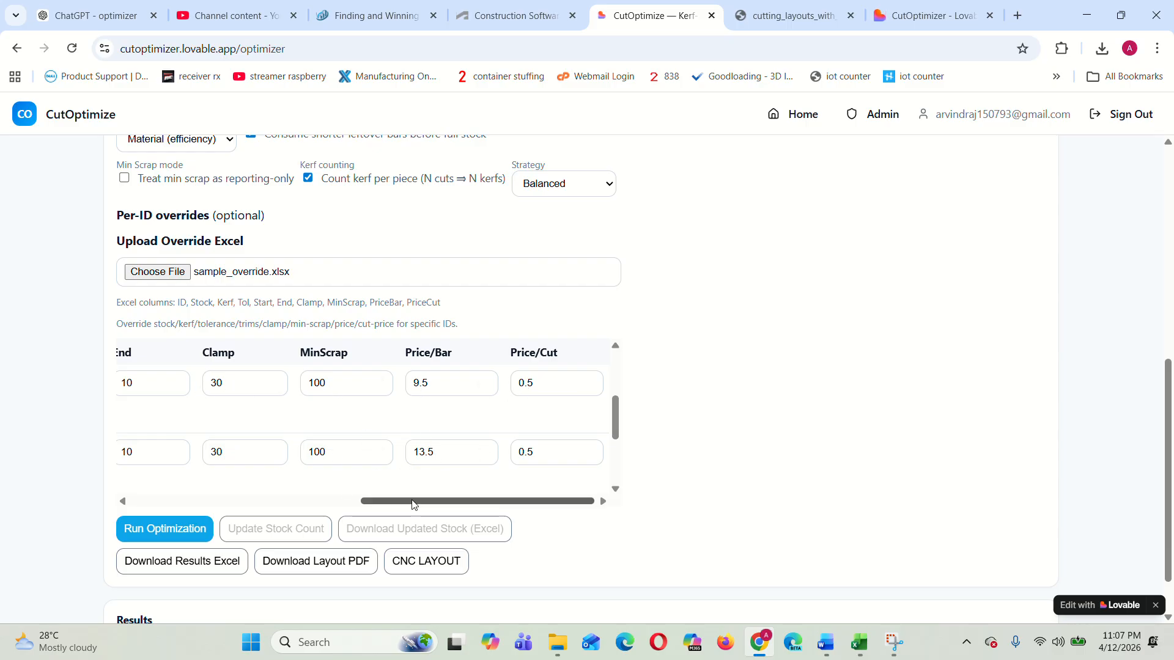
drag(413, 502, 89, 542)
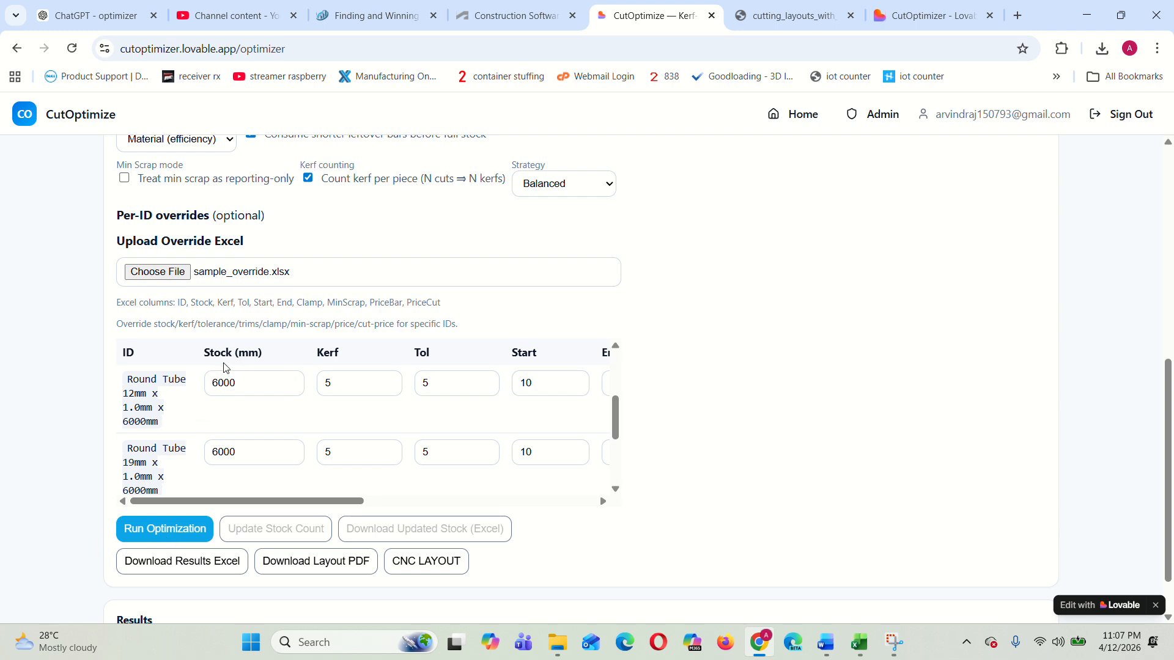
Step: Recheck the uploaded files on the optimizer page, then highlight the Stock column B1:B8 in sample_override.xlsx in Excel
scroll(899, 280, up, 5)
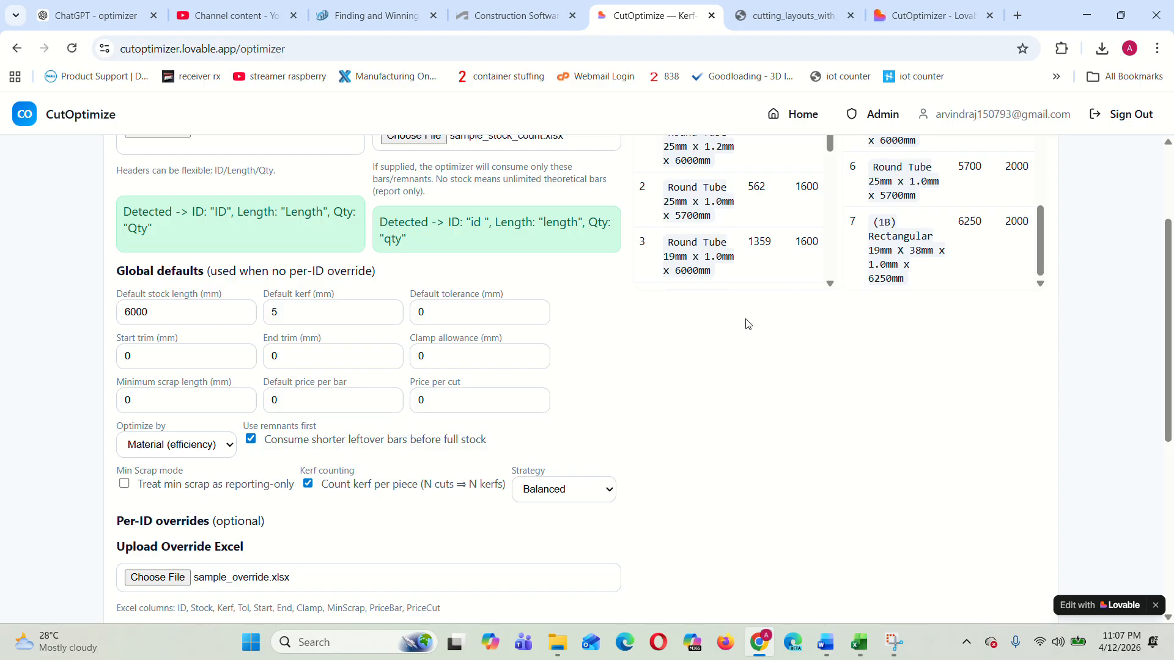
scroll(746, 323, up, 3)
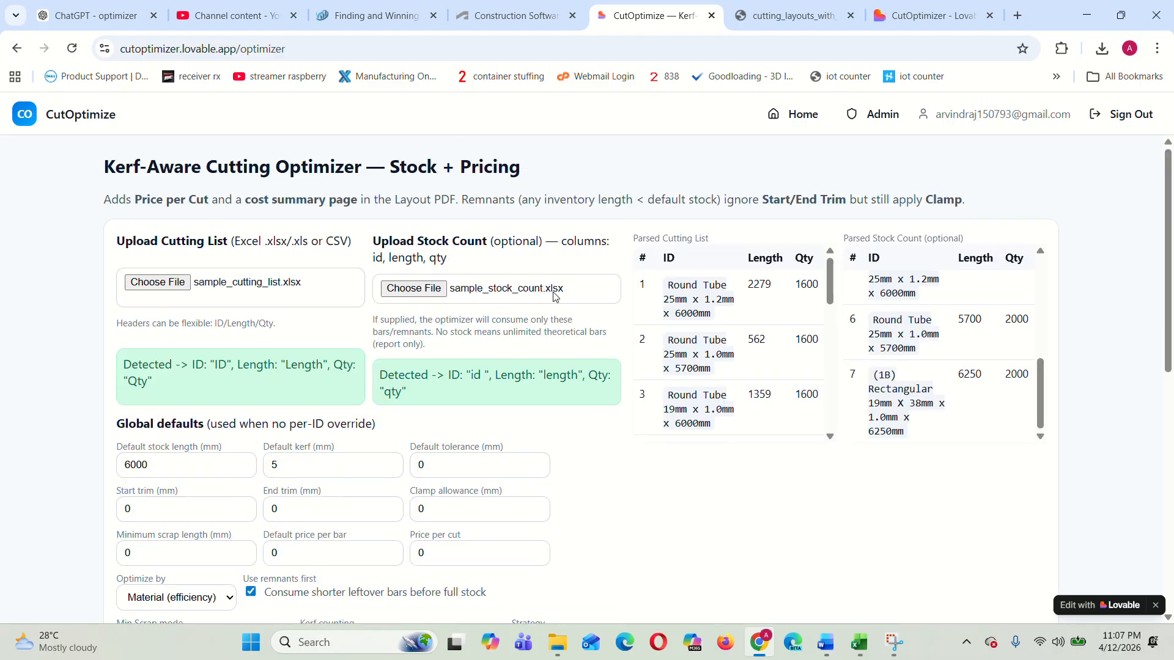
scroll(555, 298, down, 1)
scroll(550, 343, down, 4)
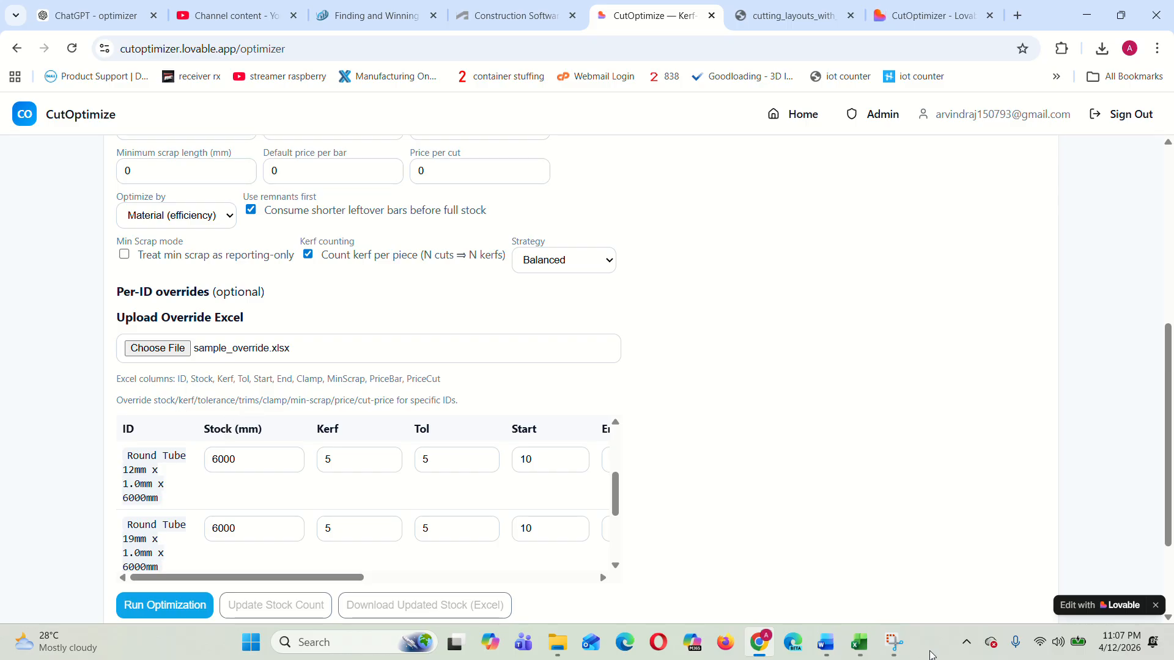
mouse_move(859, 642)
click(894, 581)
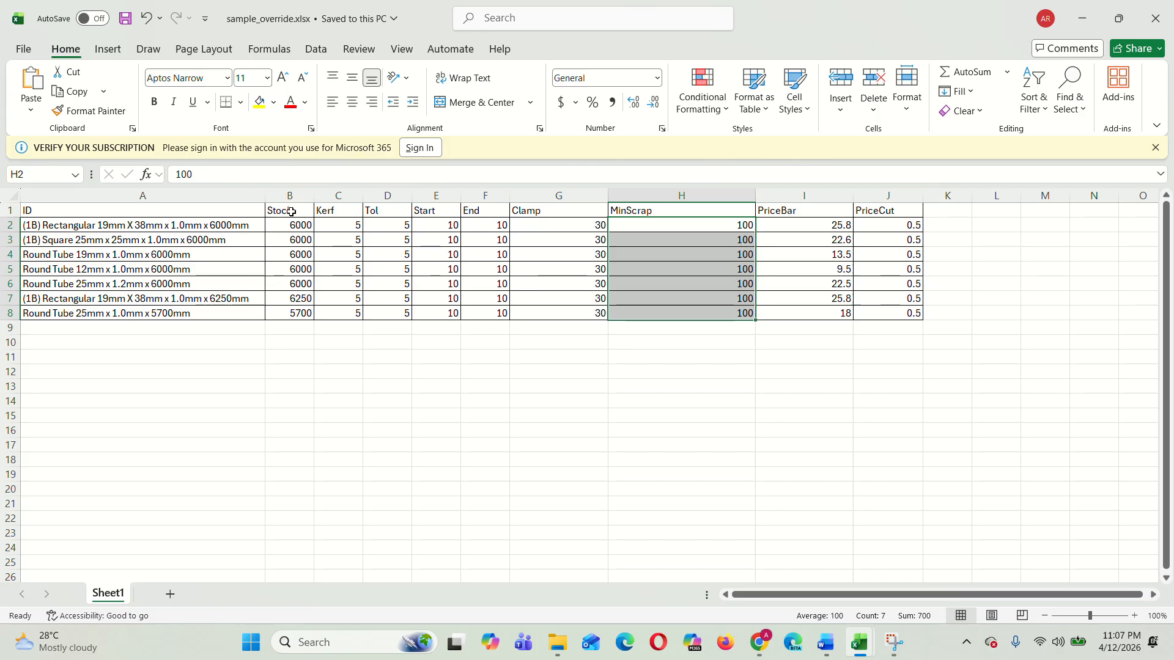
drag(292, 213, 303, 311)
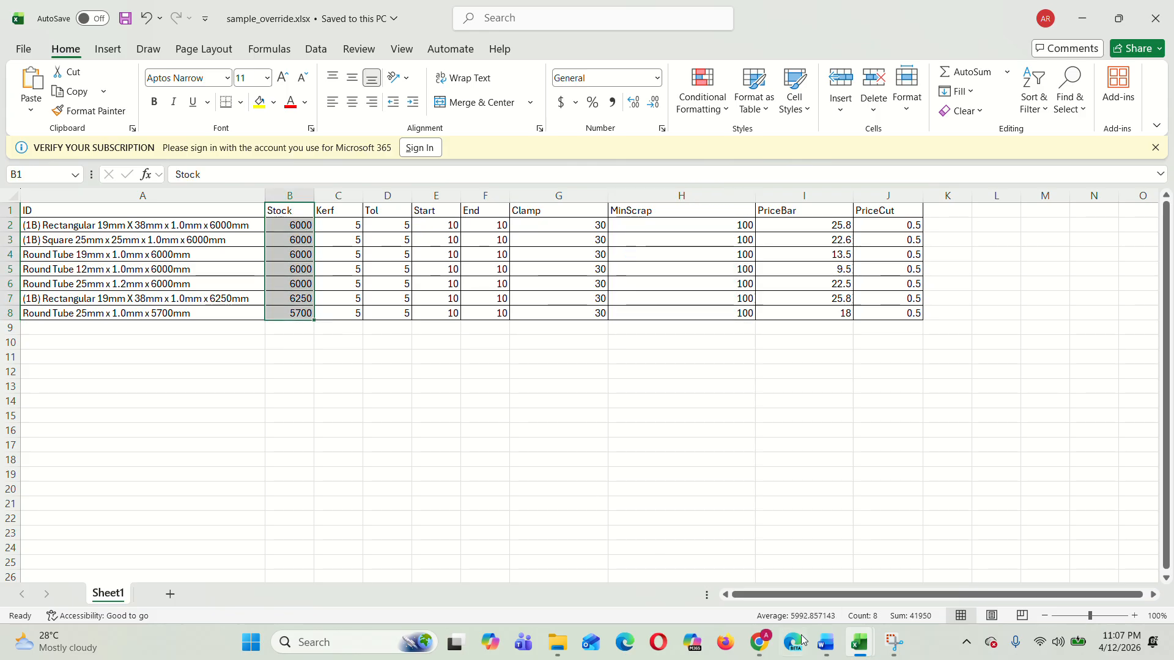
Step: Highlight the length column B1:B8 in sample_stock_count.xlsx, compare it with the override workbook's Stock column, and return to CutOptimize in Chrome
mouse_move(859, 647)
click(742, 560)
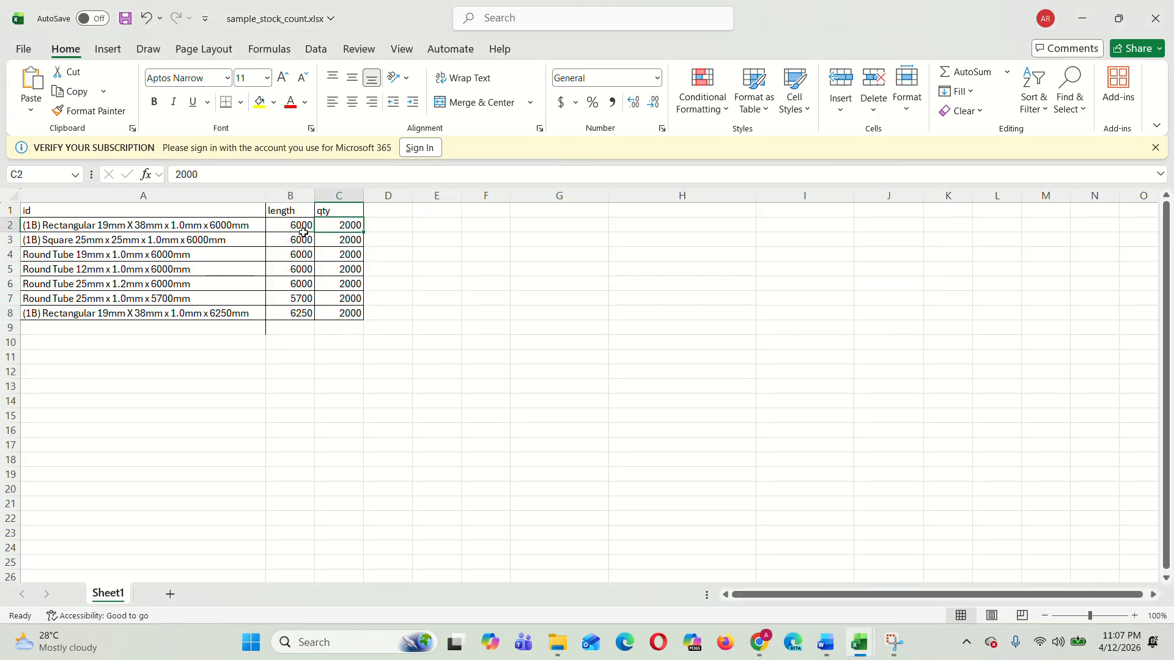
drag(301, 214, 304, 313)
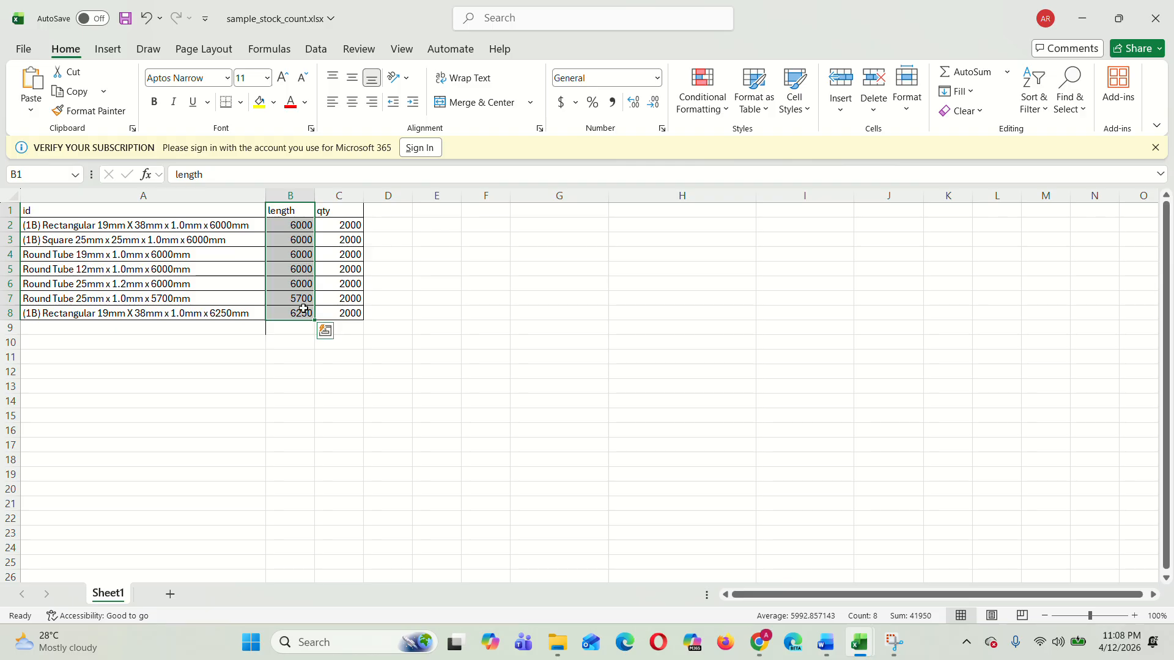
mouse_move(859, 642)
click(902, 561)
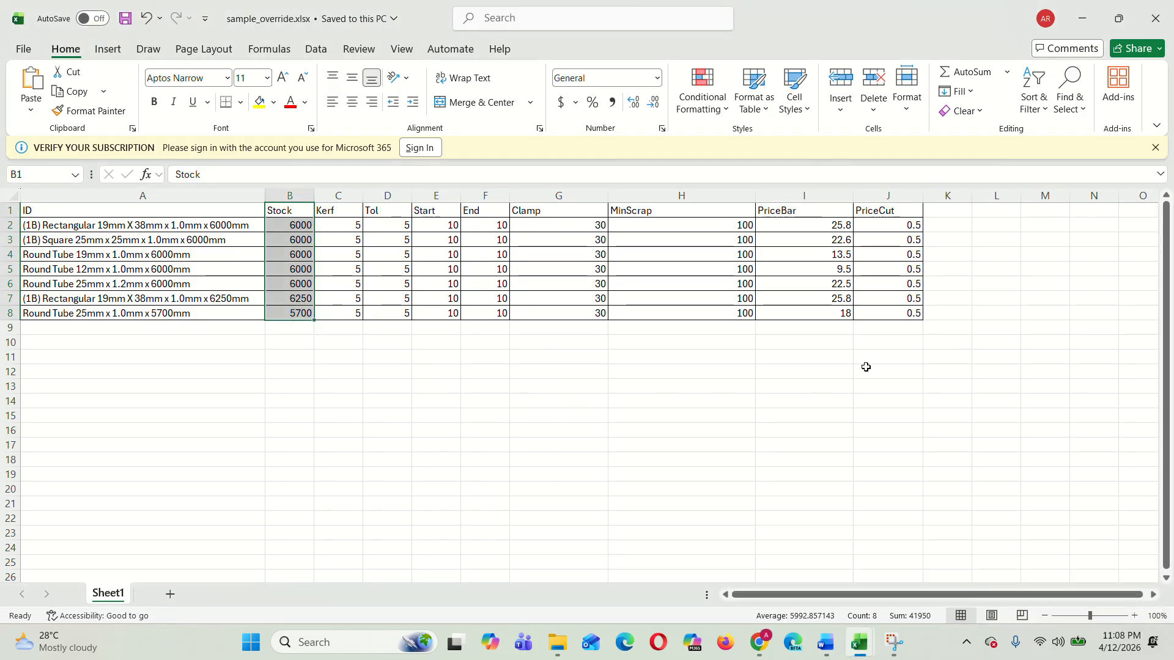
click(1081, 18)
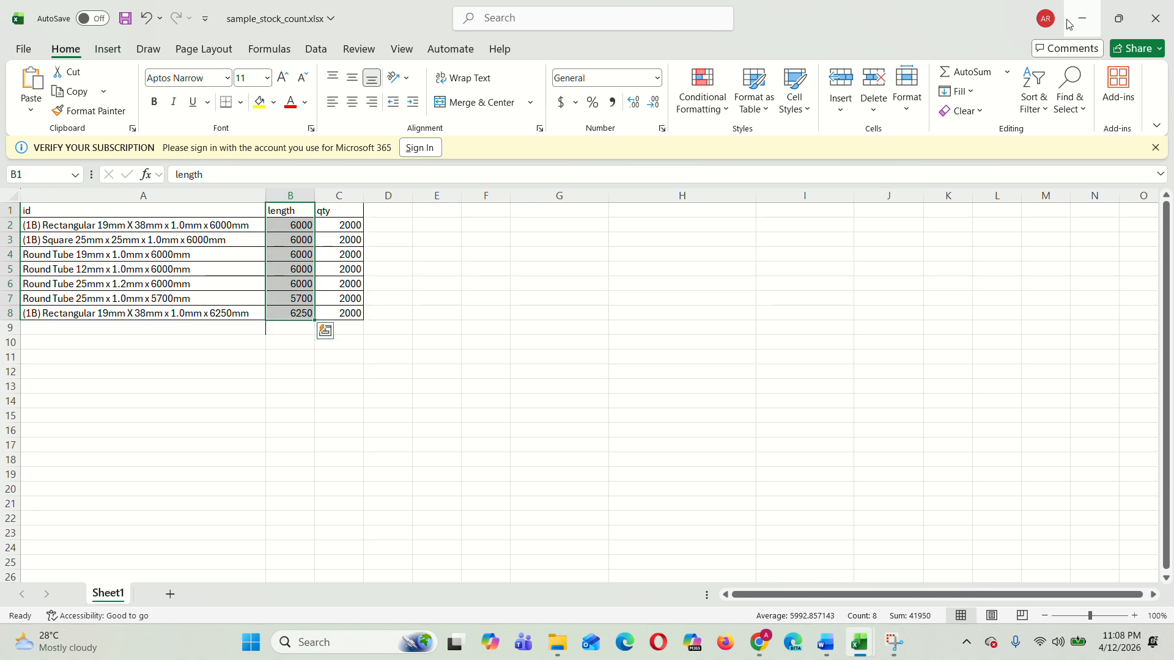
click(1082, 18)
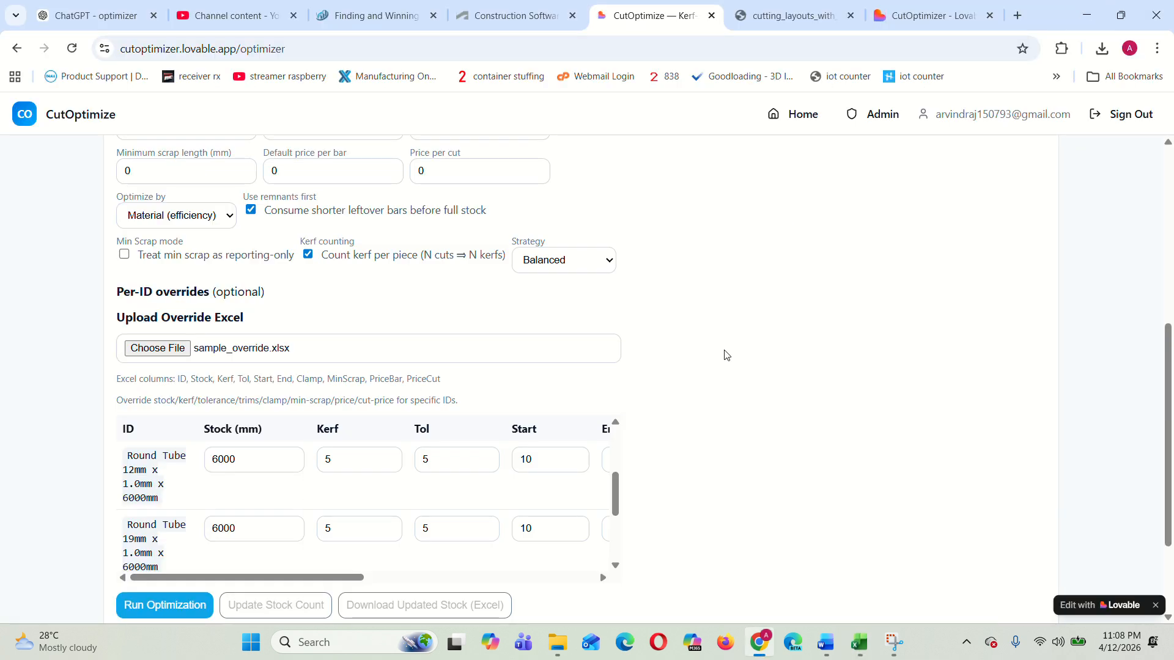
Step: Highlight the "Global defaults (used when no per-ID override)" heading to point it out, then clear the text selection
scroll(716, 383, down, 2)
scroll(717, 383, up, 6)
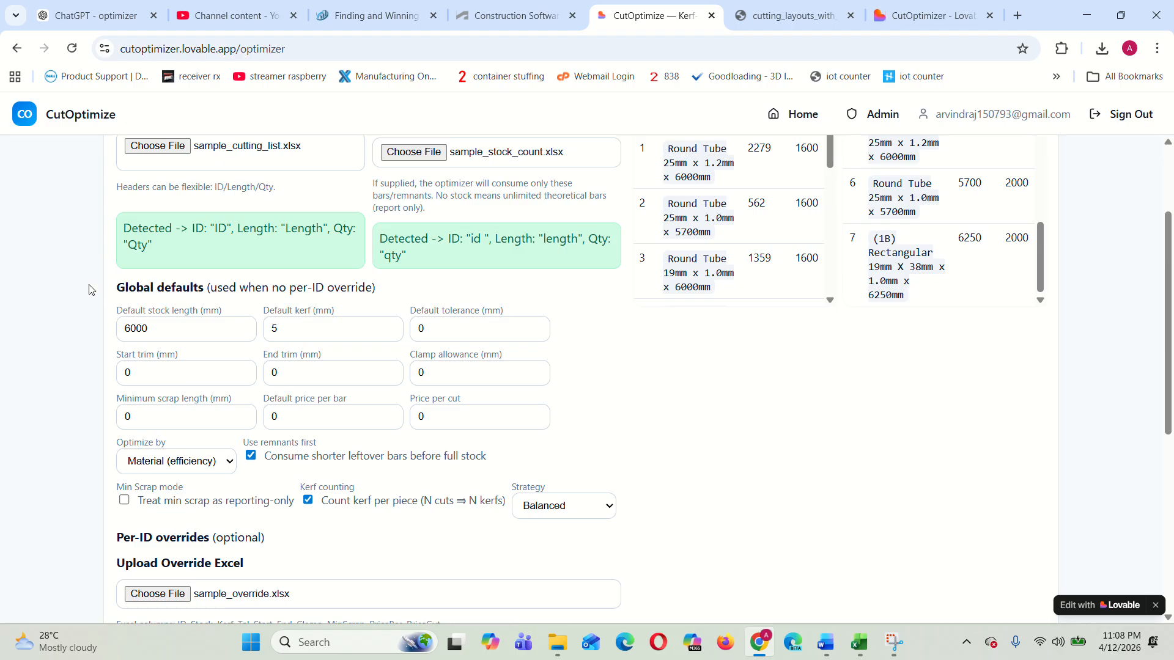
drag(114, 287, 380, 298)
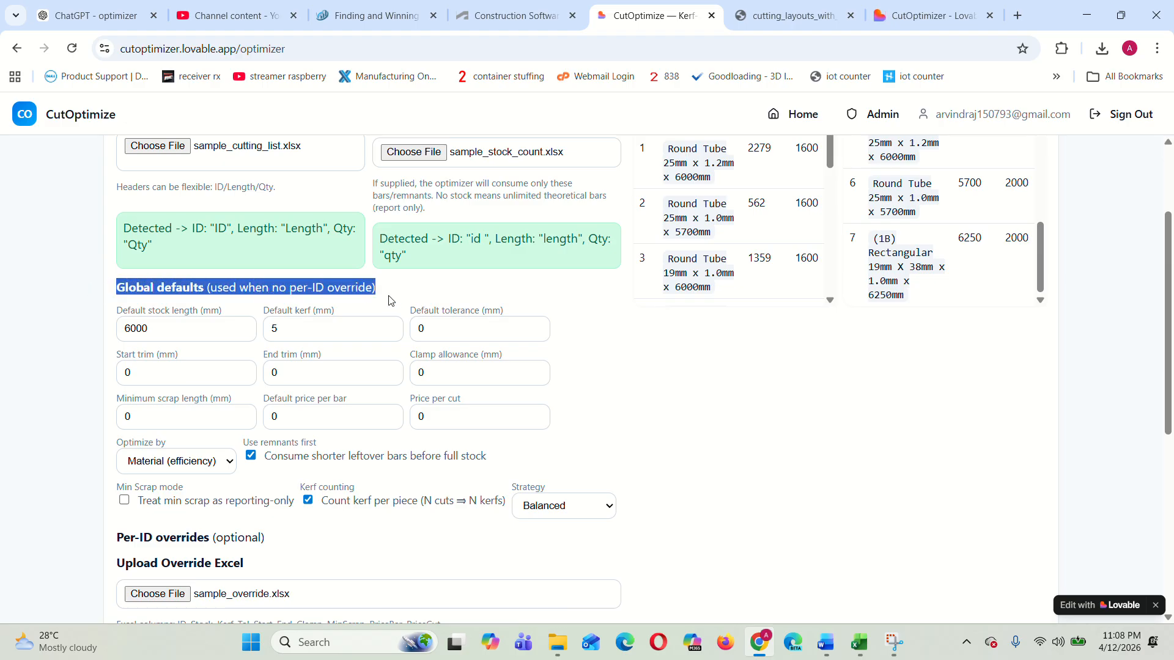
click(389, 299)
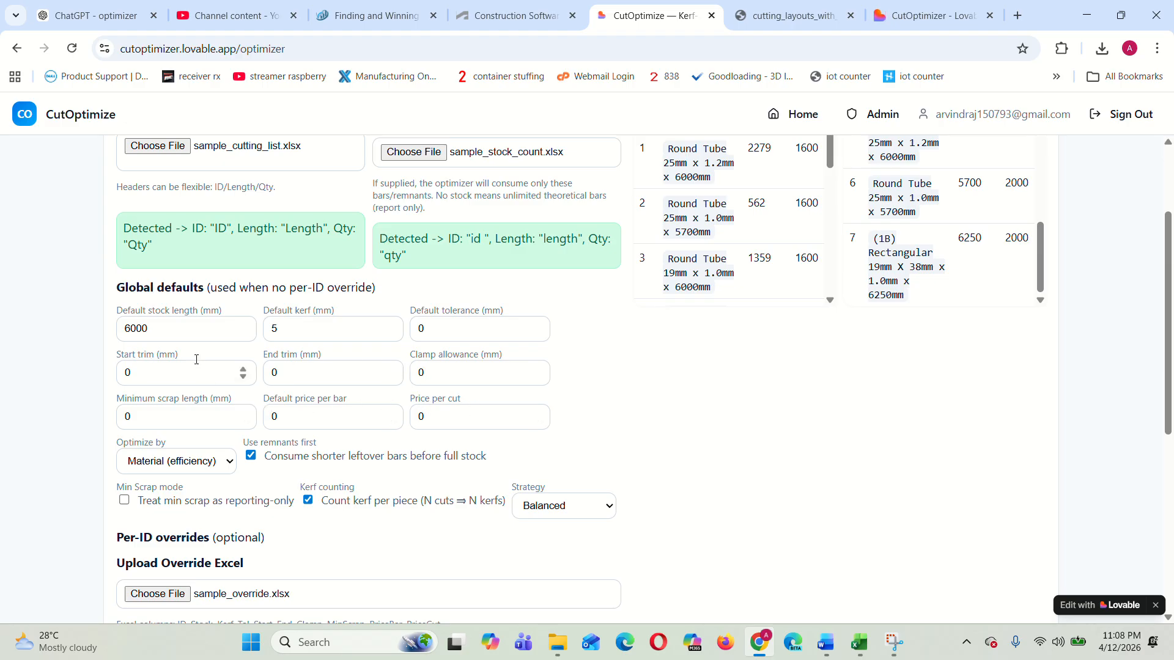
Step: Examine the parsed cutting list through its last row, then the global default fields, override upload and optimization actions
scroll(707, 271, up, 3)
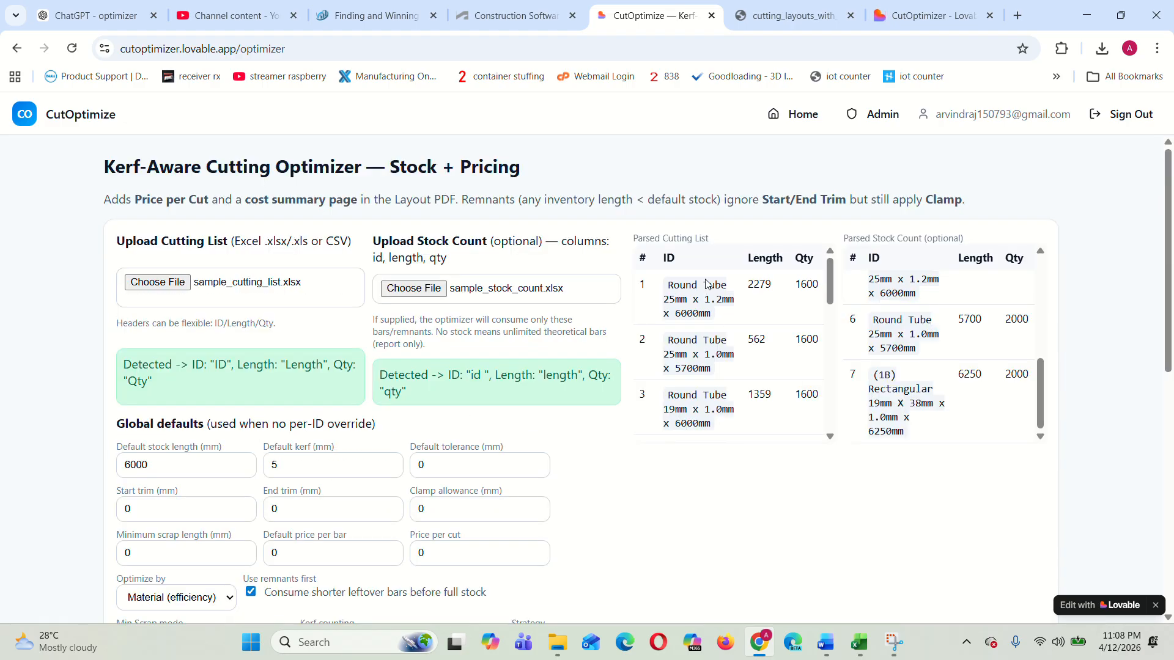
scroll(712, 330, down, 6)
scroll(713, 330, down, 5)
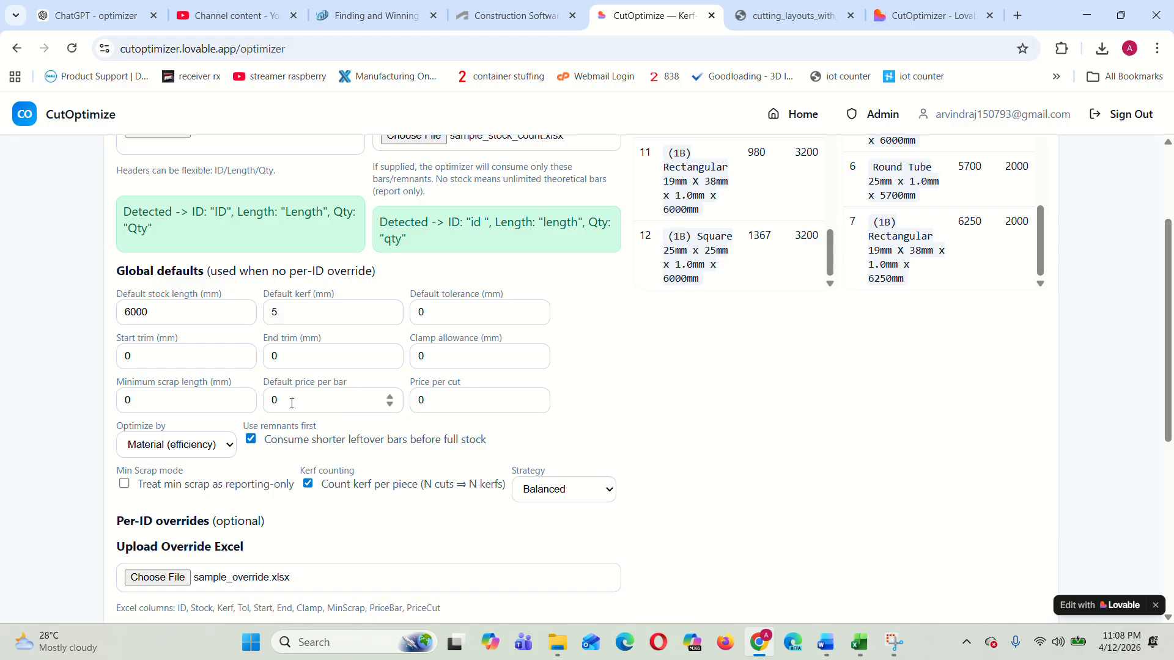
scroll(438, 423, down, 6)
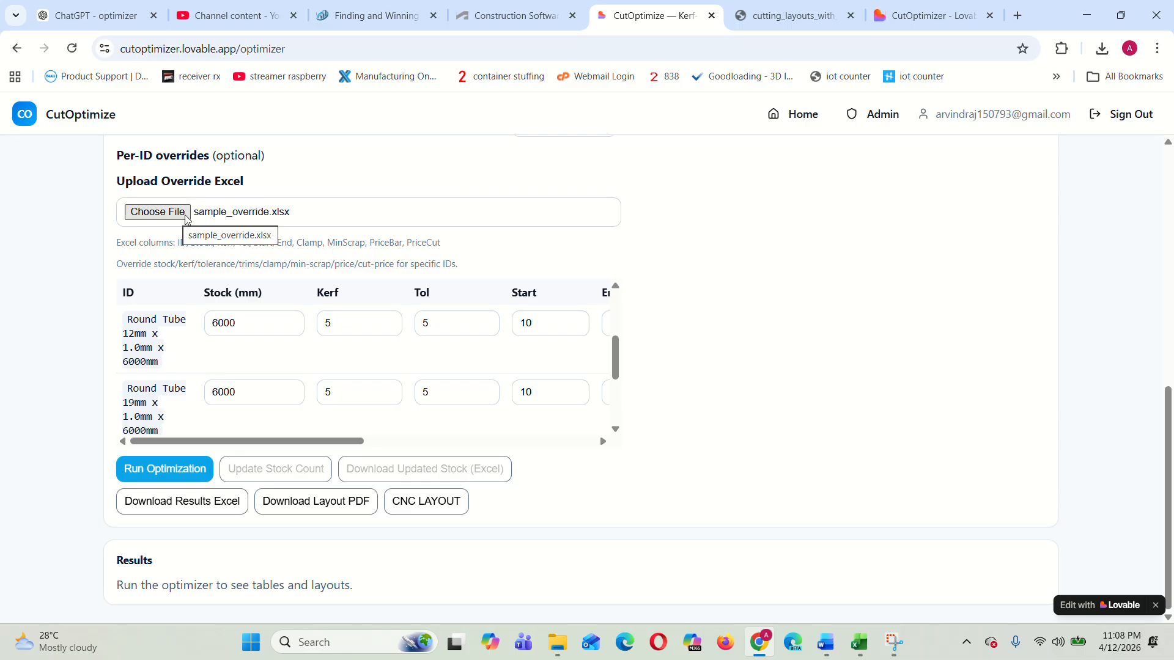
scroll(338, 282, up, 5)
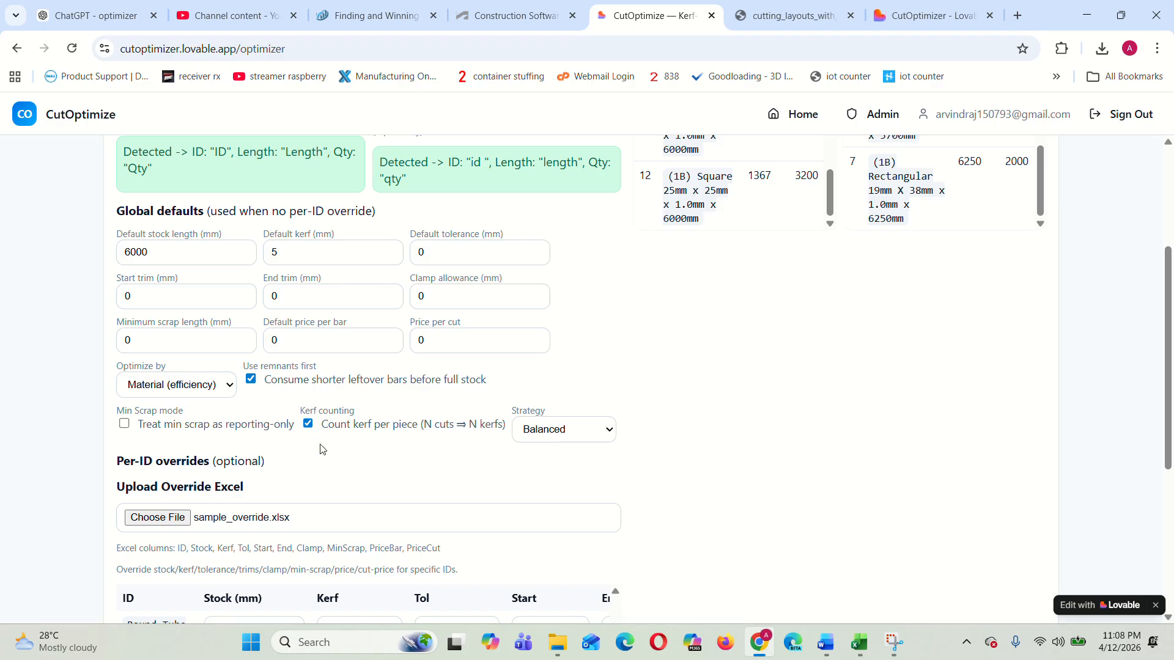
Step: Review the global defaults and the choices for Optimize by and Strategy, keeping Material (efficiency) and Balanced selected
scroll(352, 480, up, 3)
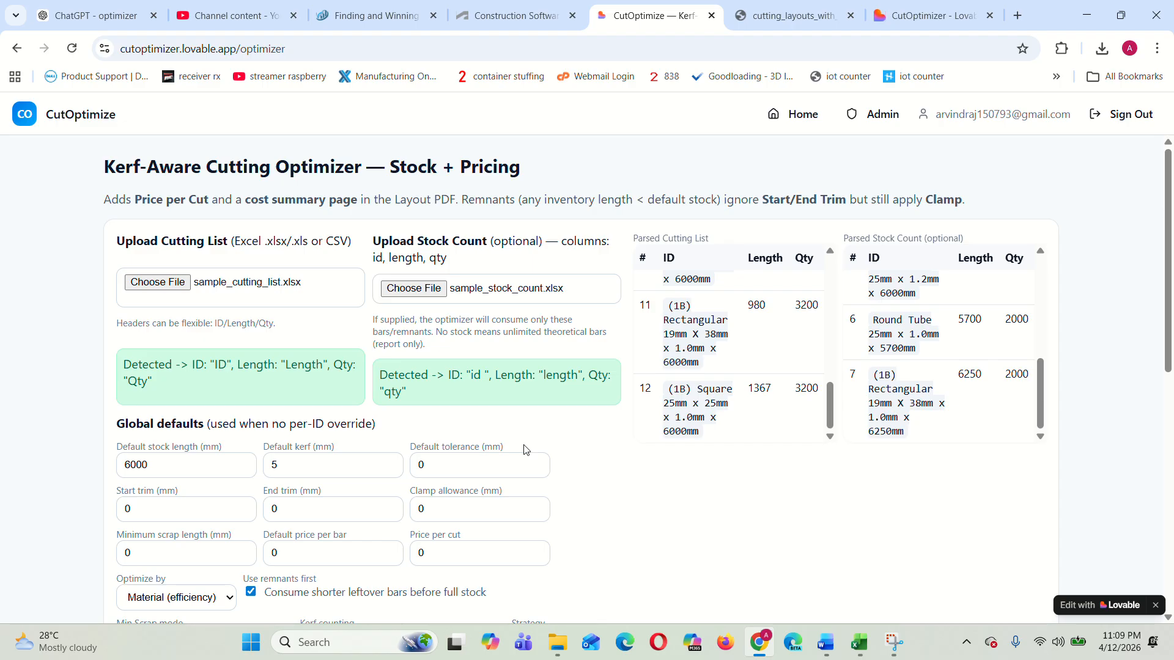
scroll(340, 391, down, 1)
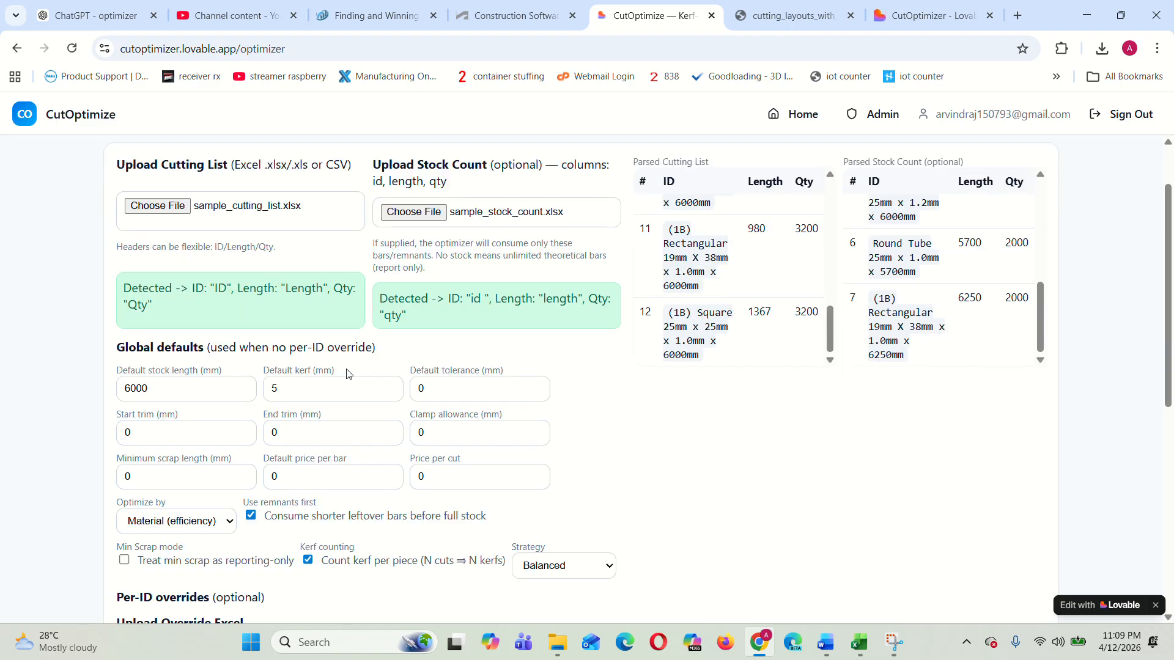
scroll(341, 361, down, 2)
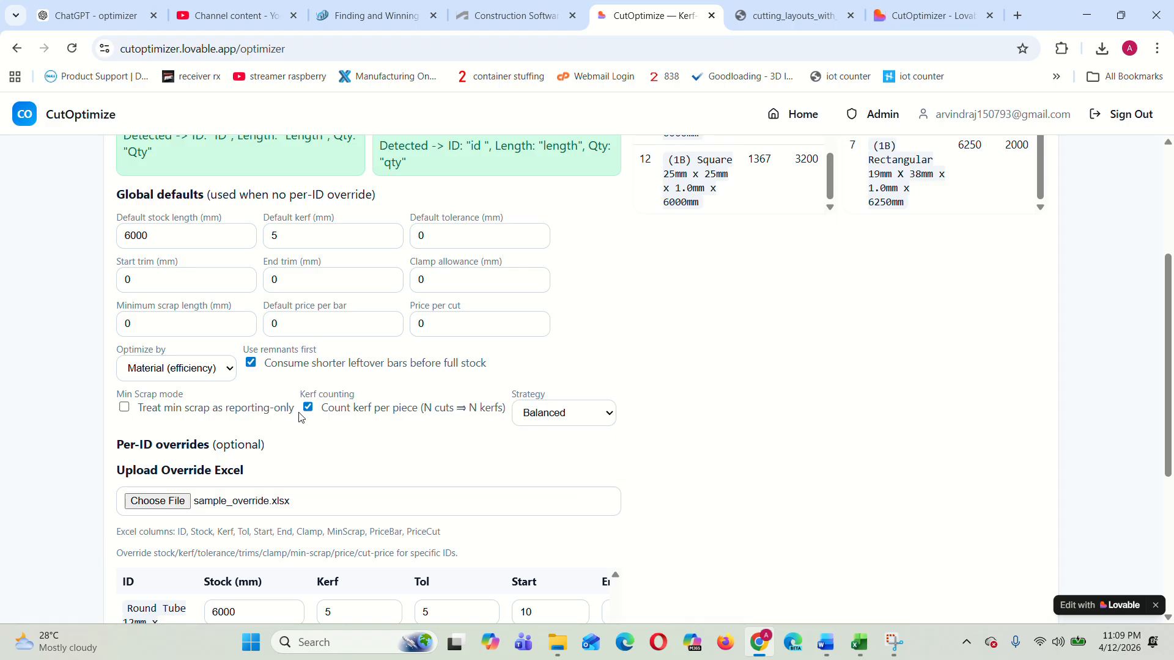
click(228, 370)
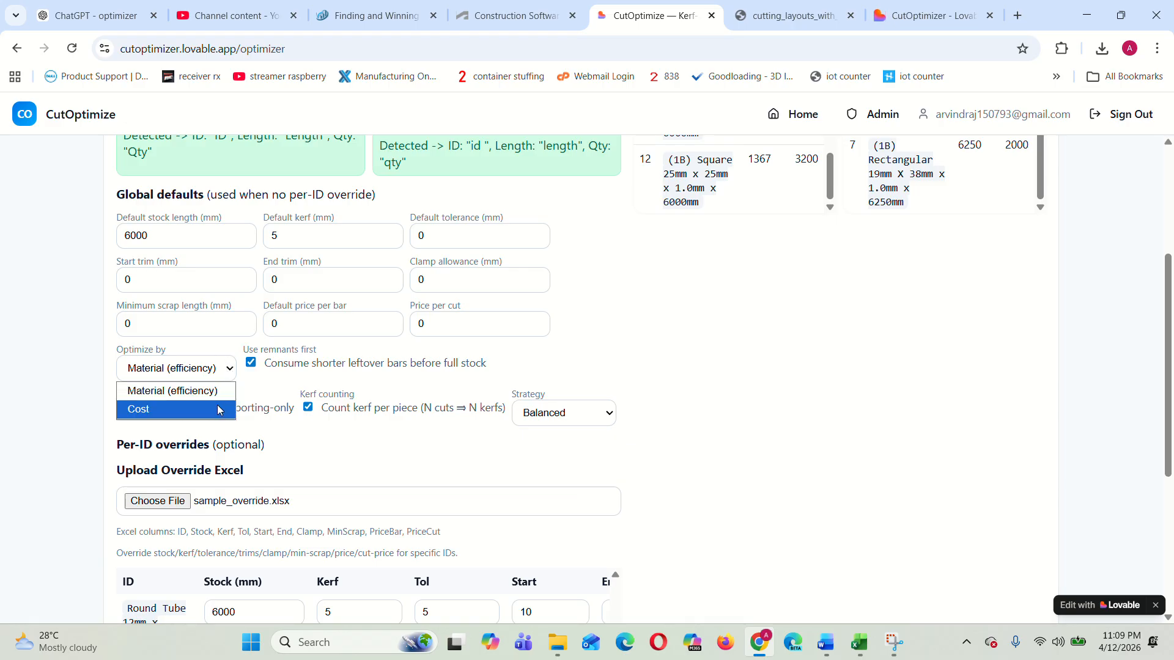
click(227, 372)
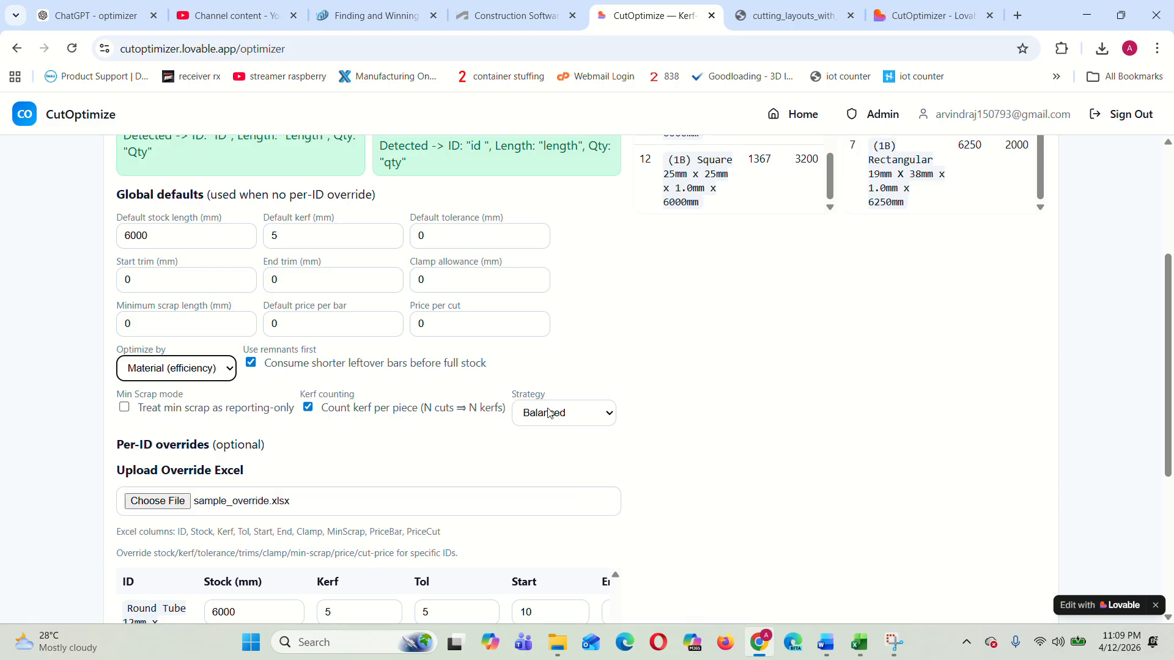
click(607, 417)
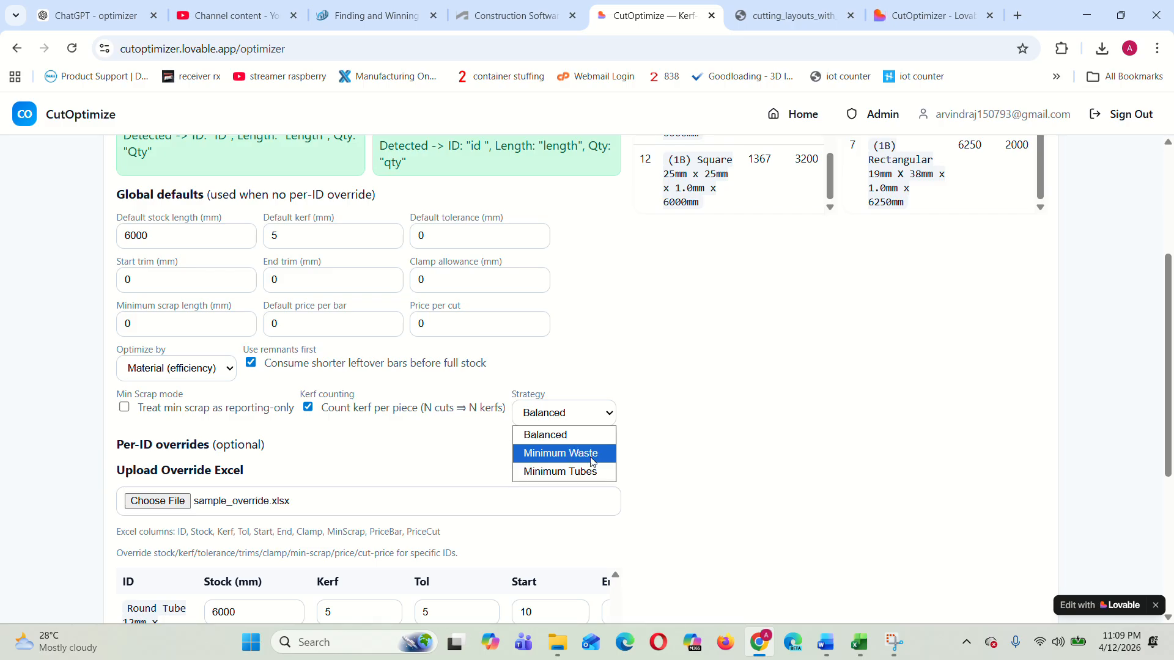
click(579, 442)
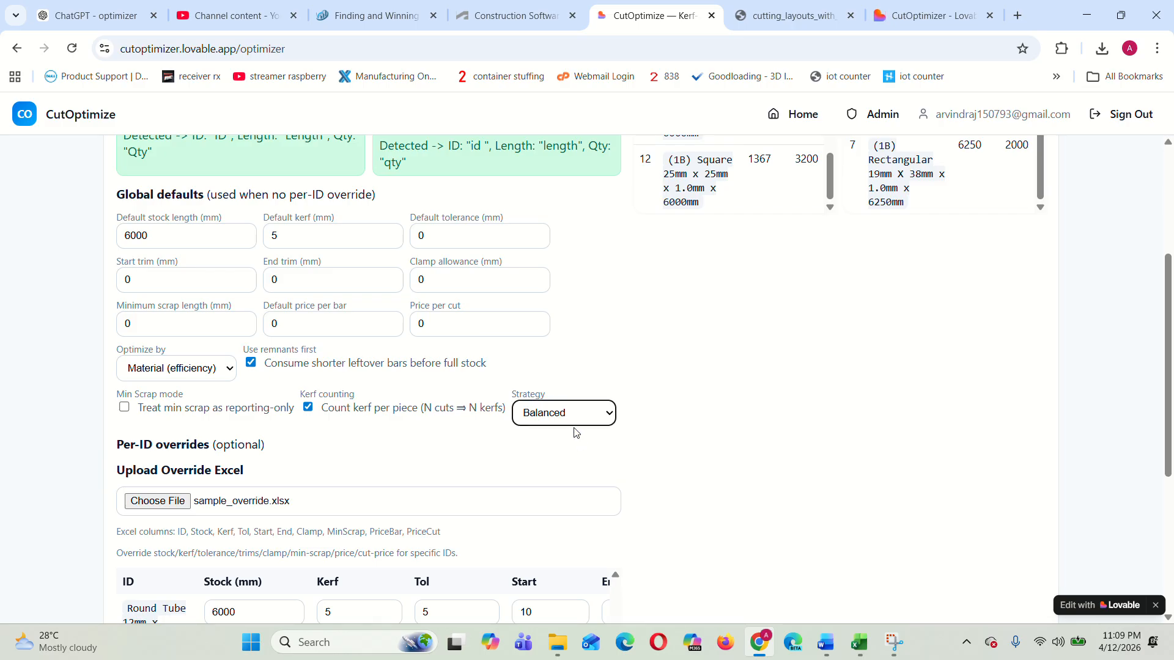
Step: Recheck the uploaded files and override rows, then highlight the detected-column messages of the cutting list and the stock count
scroll(447, 440, down, 5)
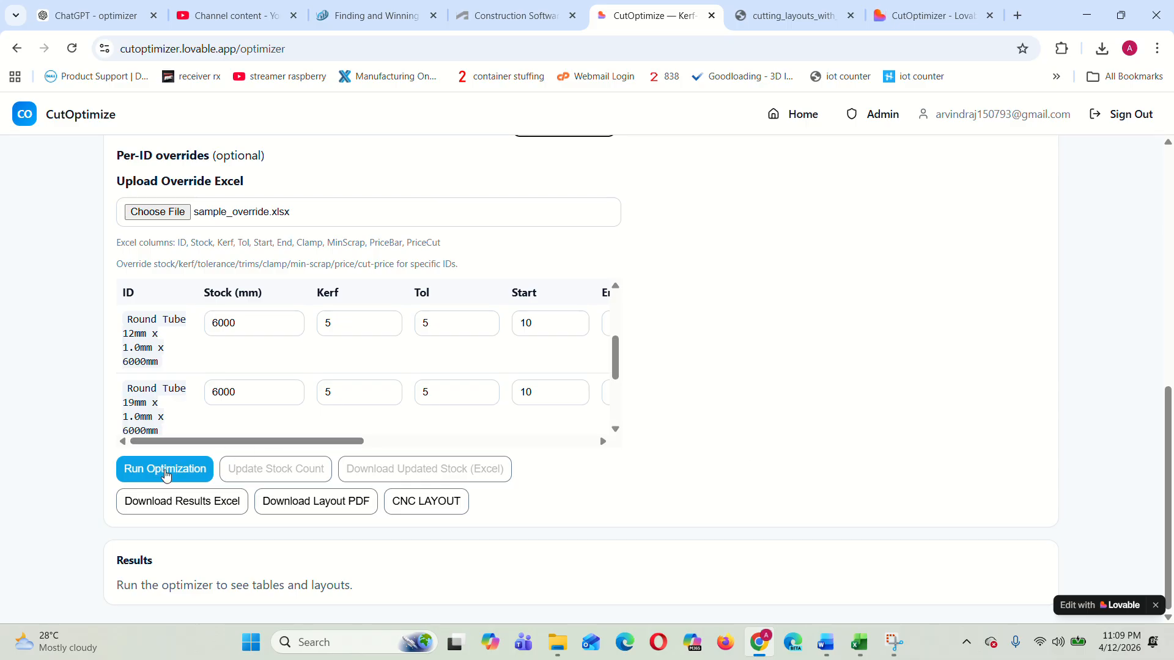
scroll(299, 389, down, 3)
scroll(299, 389, up, 3)
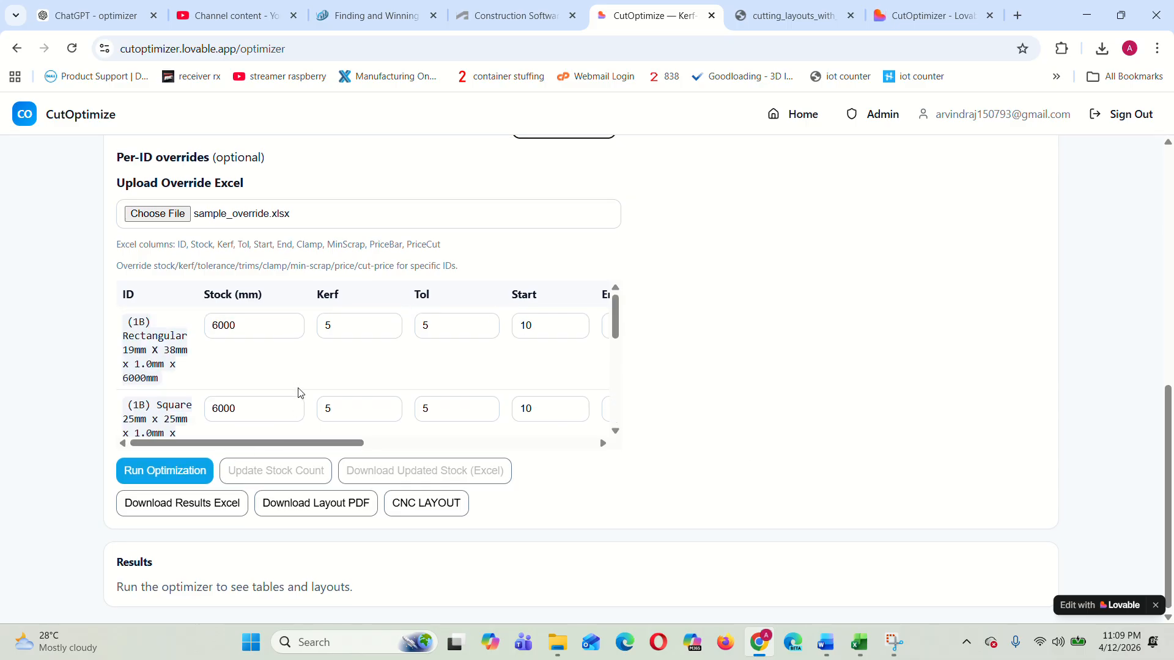
scroll(694, 378, up, 6)
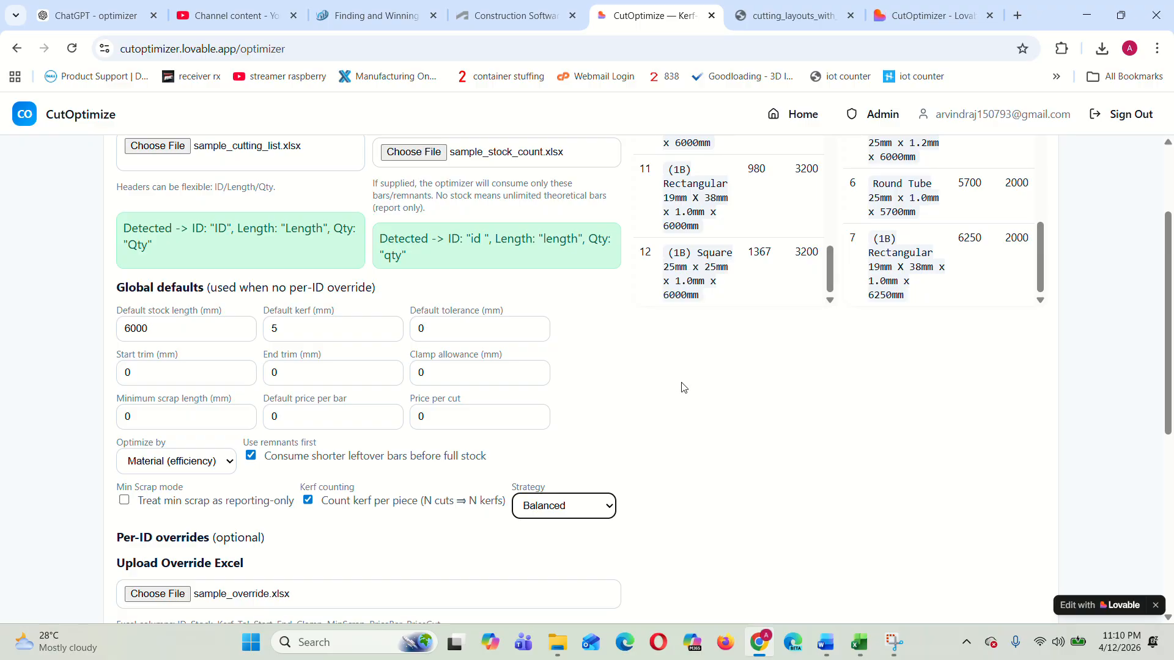
scroll(684, 388, up, 2)
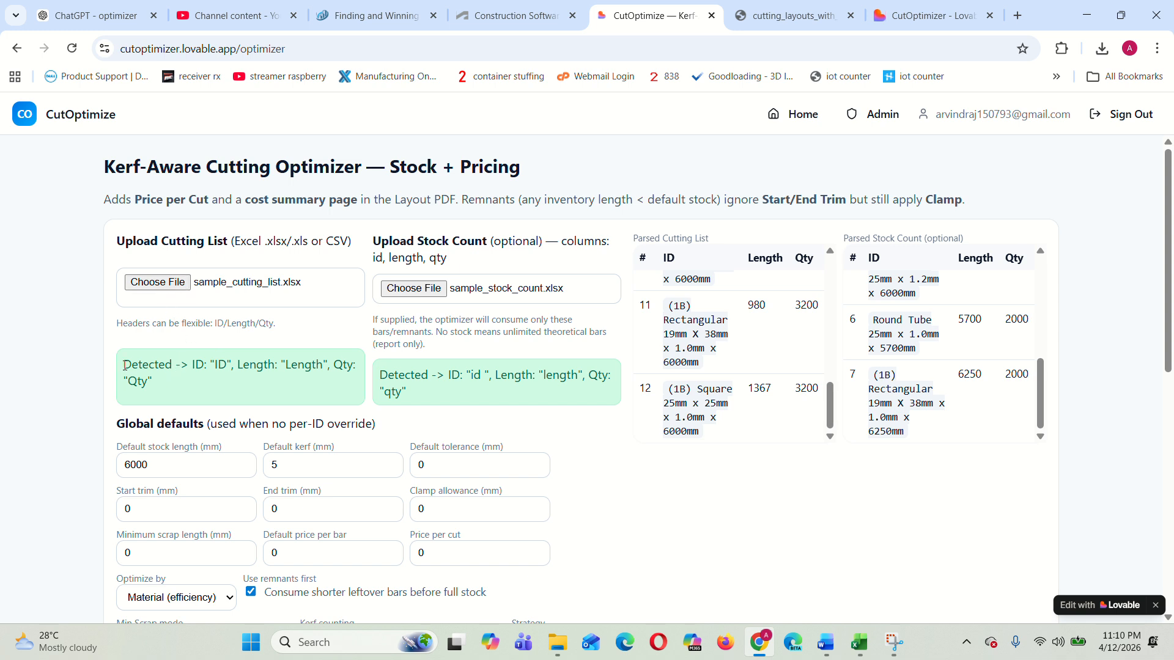
drag(125, 366, 329, 381)
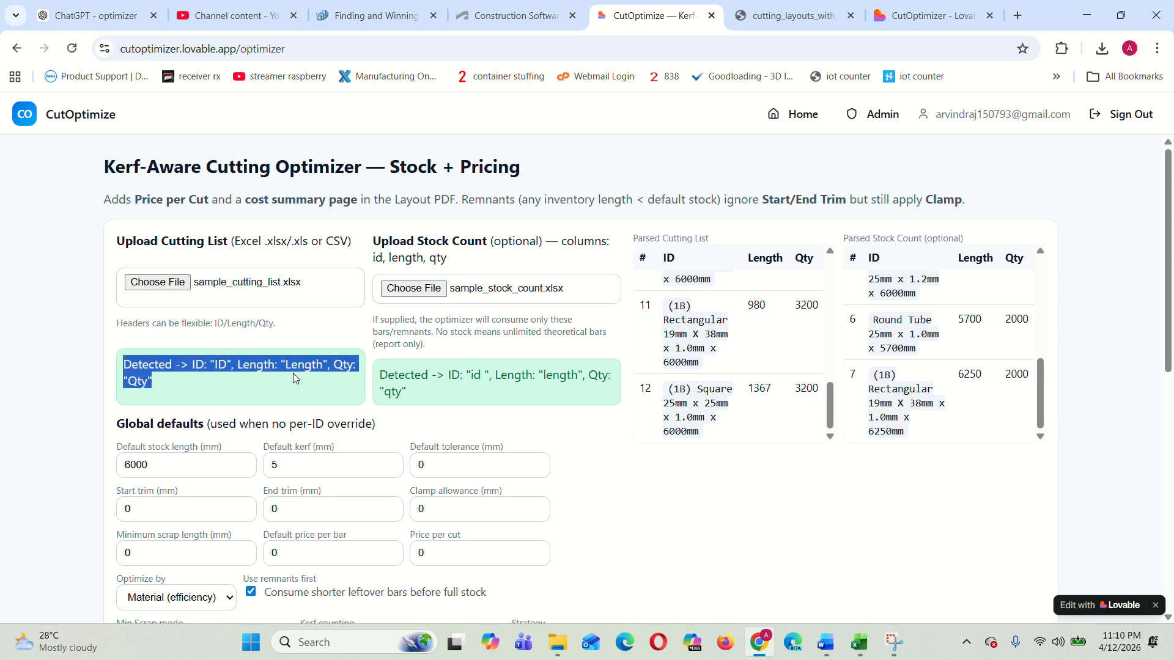
click(379, 383)
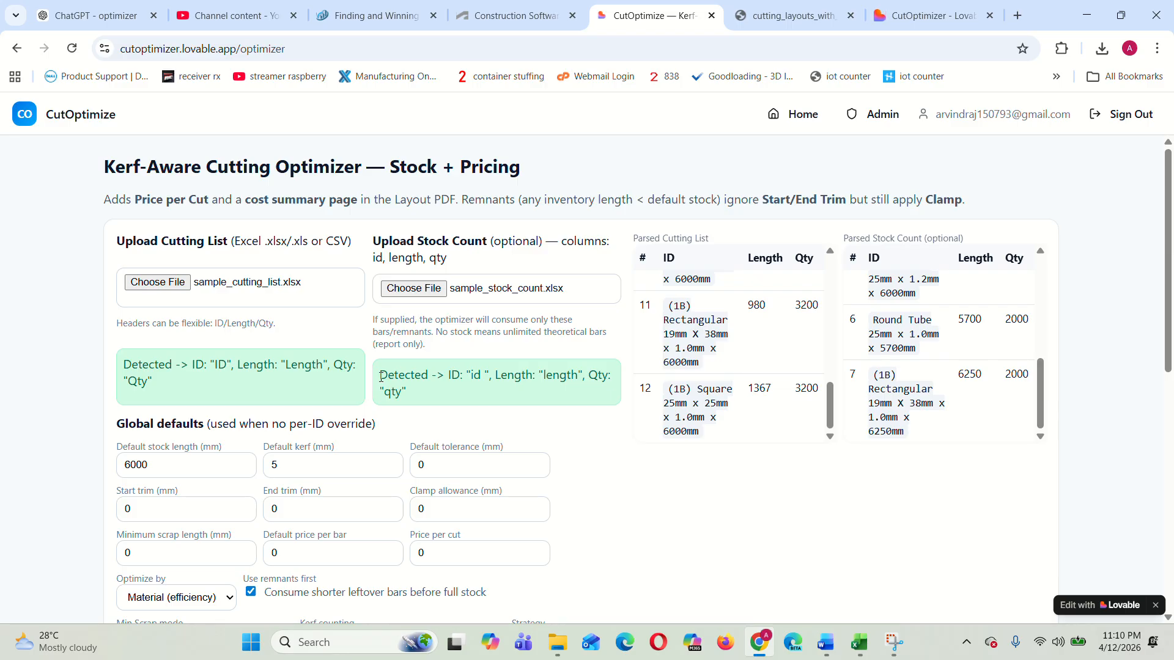
drag(380, 376, 444, 390)
Step: Examine the per-ID override table across to the Price/Bar column and down to its last row, then return to the ID column
scroll(563, 428, down, 8)
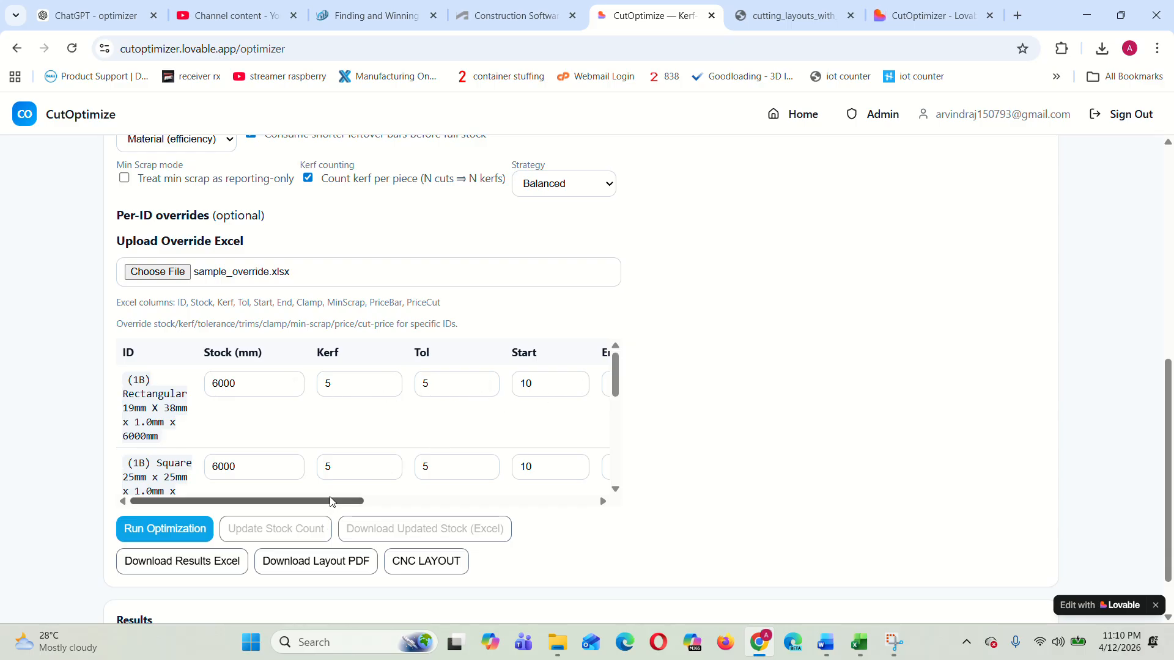
drag(328, 501, 514, 510)
scroll(462, 448, down, 3)
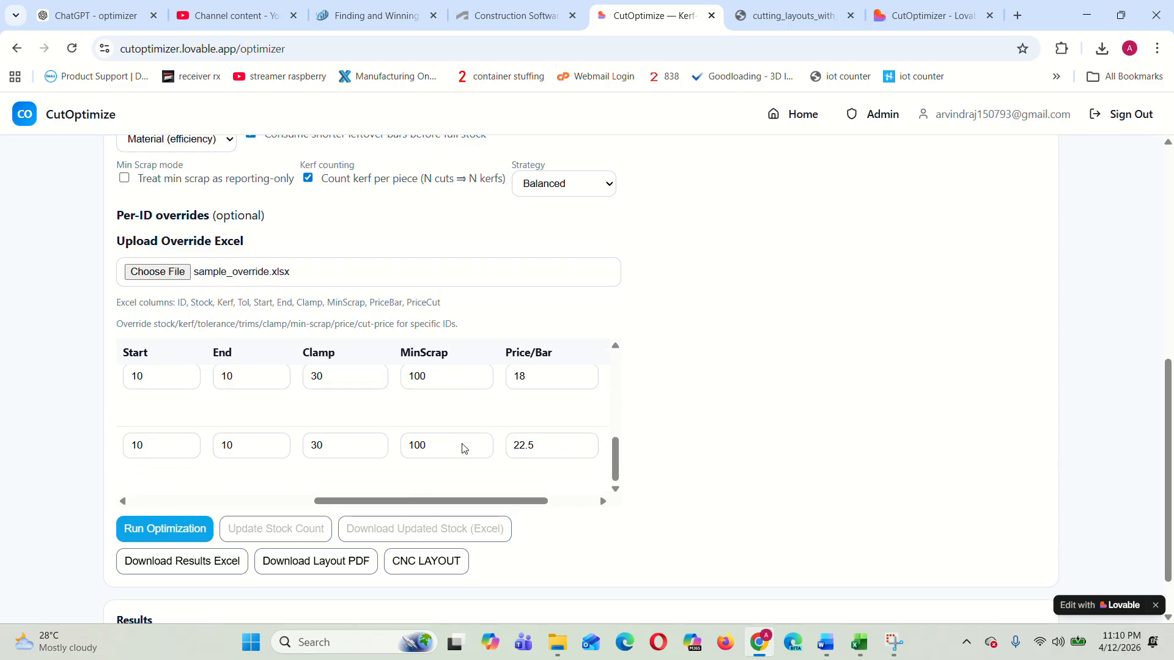
drag(437, 501, 209, 485)
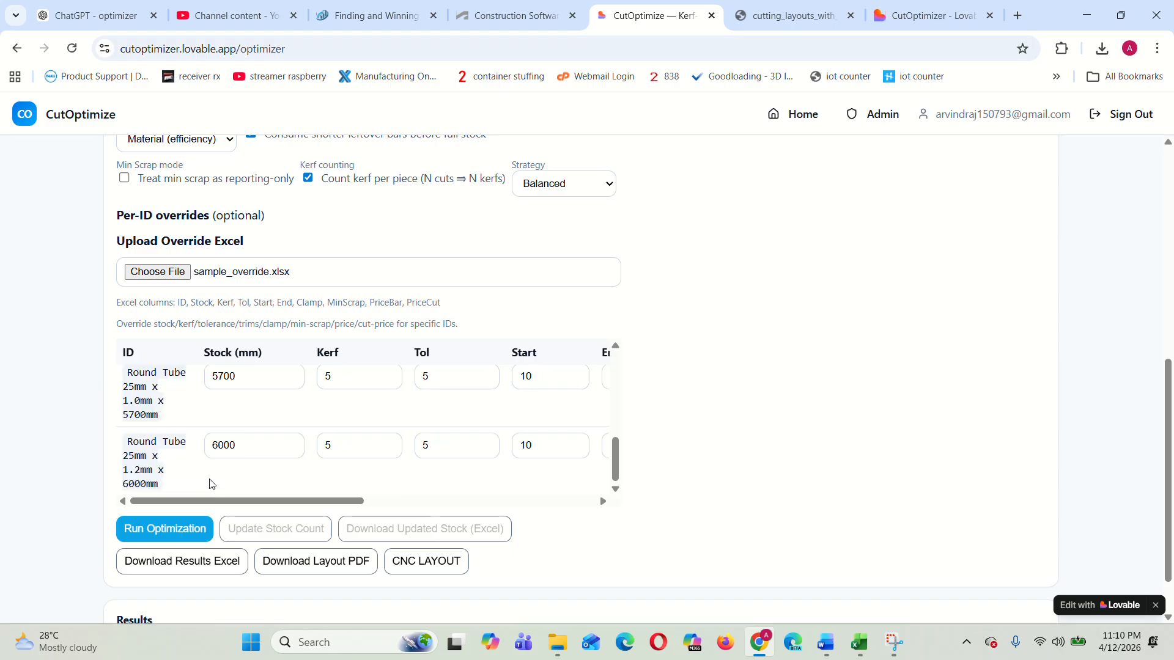
Step: Run the optimization with the loaded cutting list, stock count and overrides, and bring the Results section into view
scroll(275, 456, down, 1)
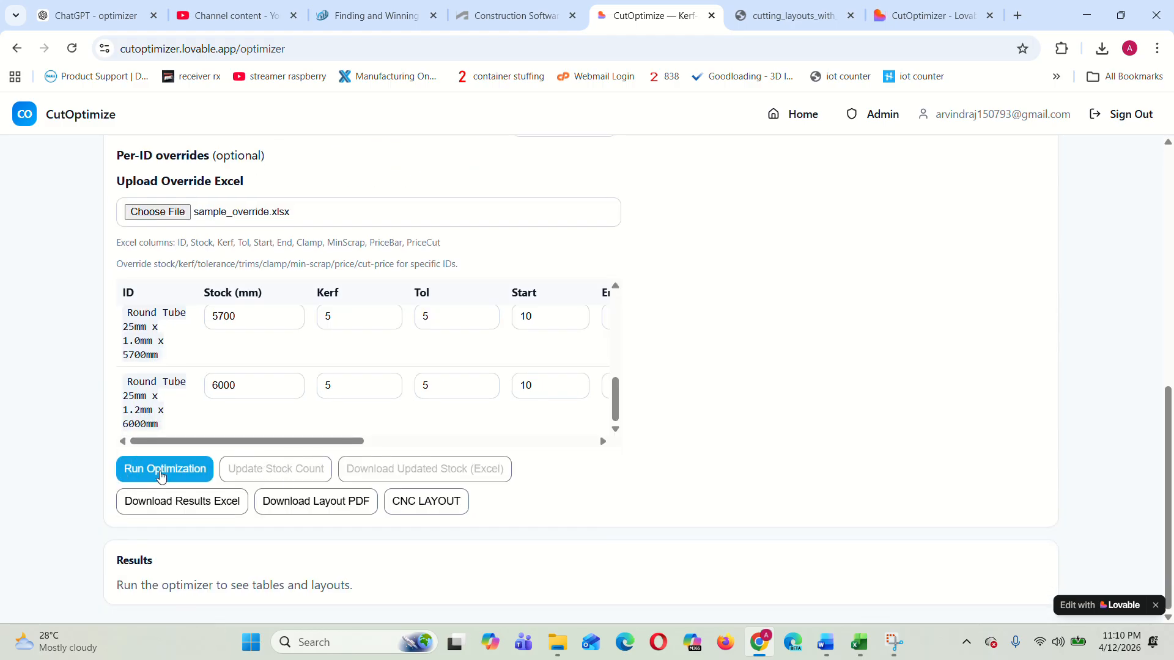
click(161, 470)
scroll(532, 491, down, 1)
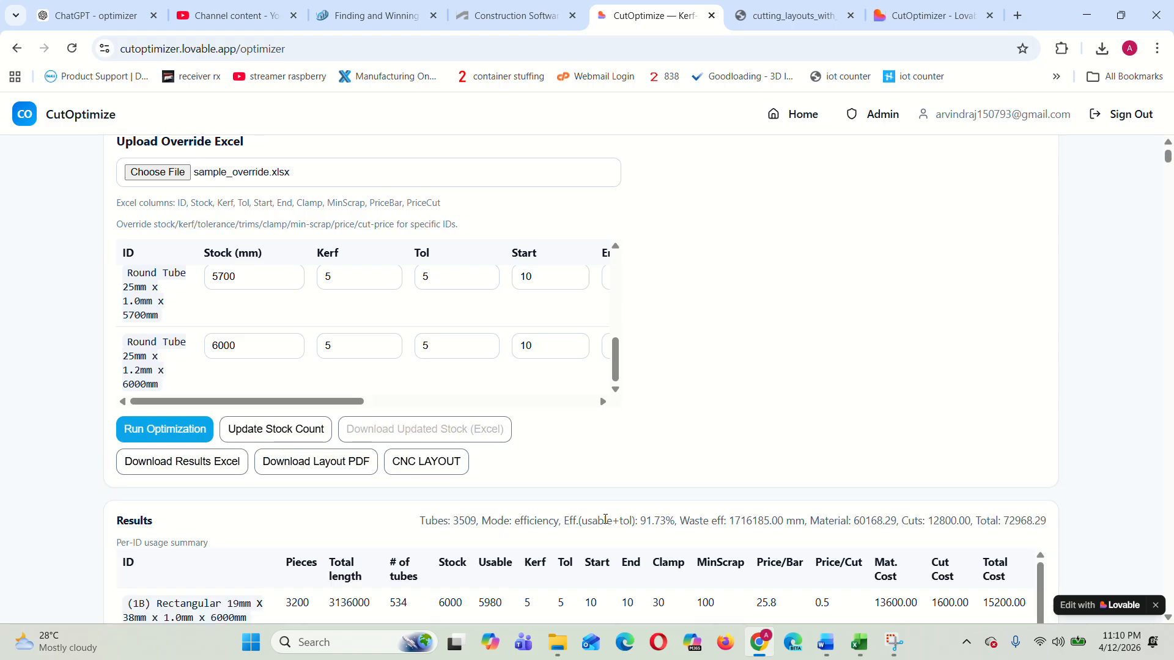
scroll(517, 486, down, 4)
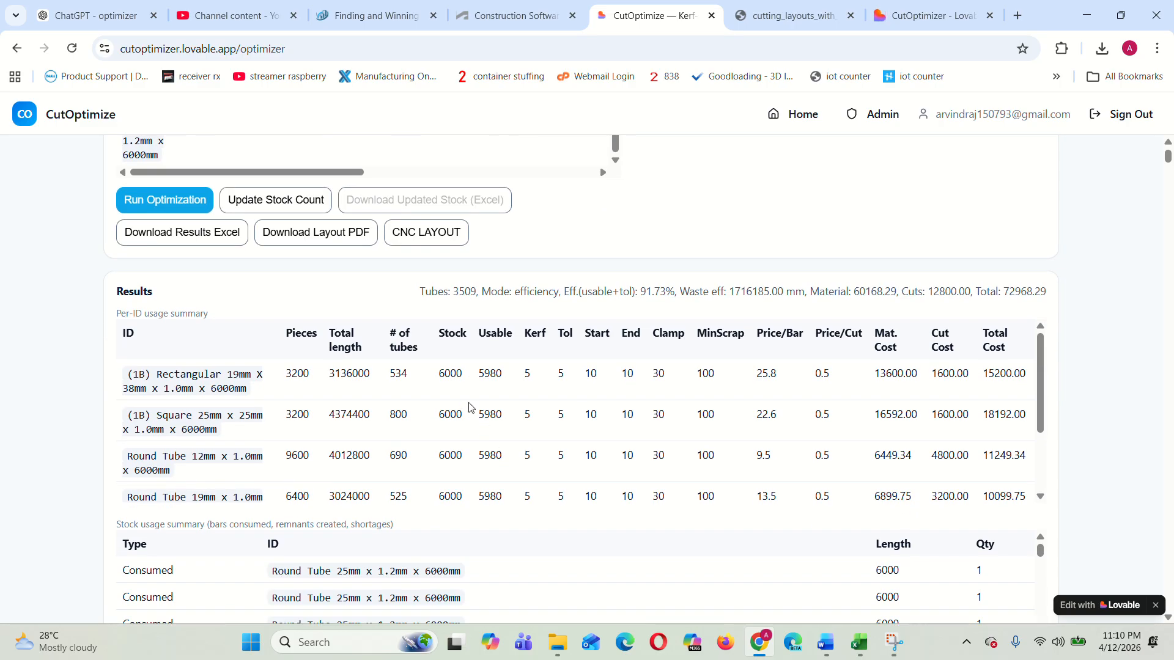
Step: Highlight the tube count, the optimization mode and the efficiency percentage in the Results summary line to point them out
drag(421, 291, 478, 291)
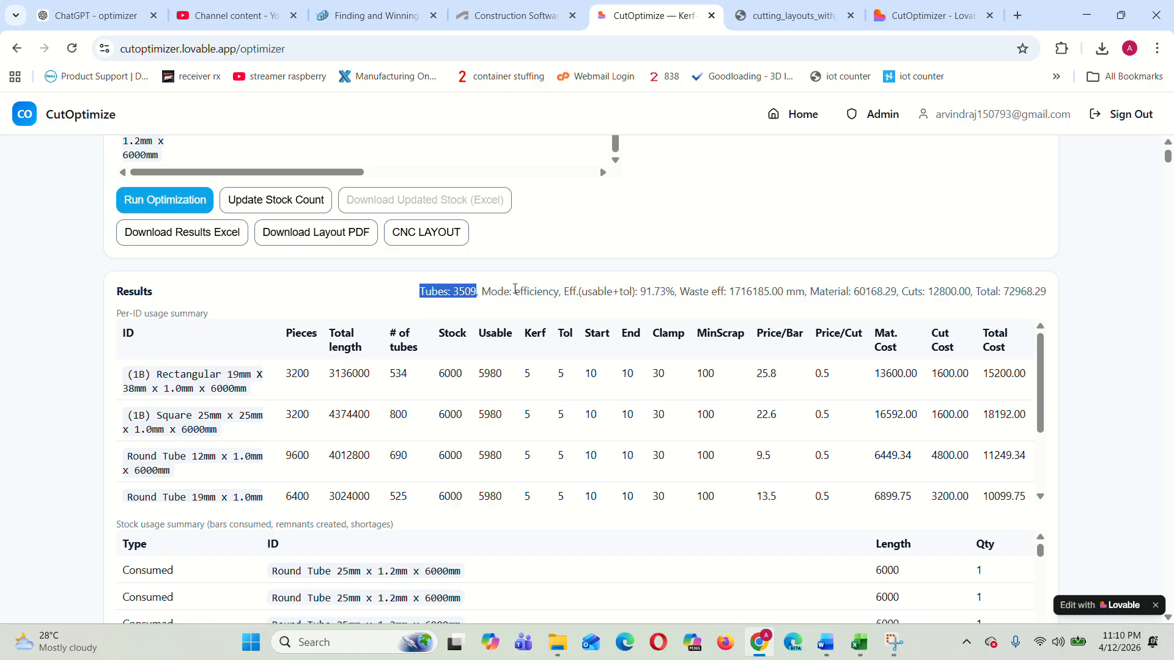
drag(493, 291, 673, 296)
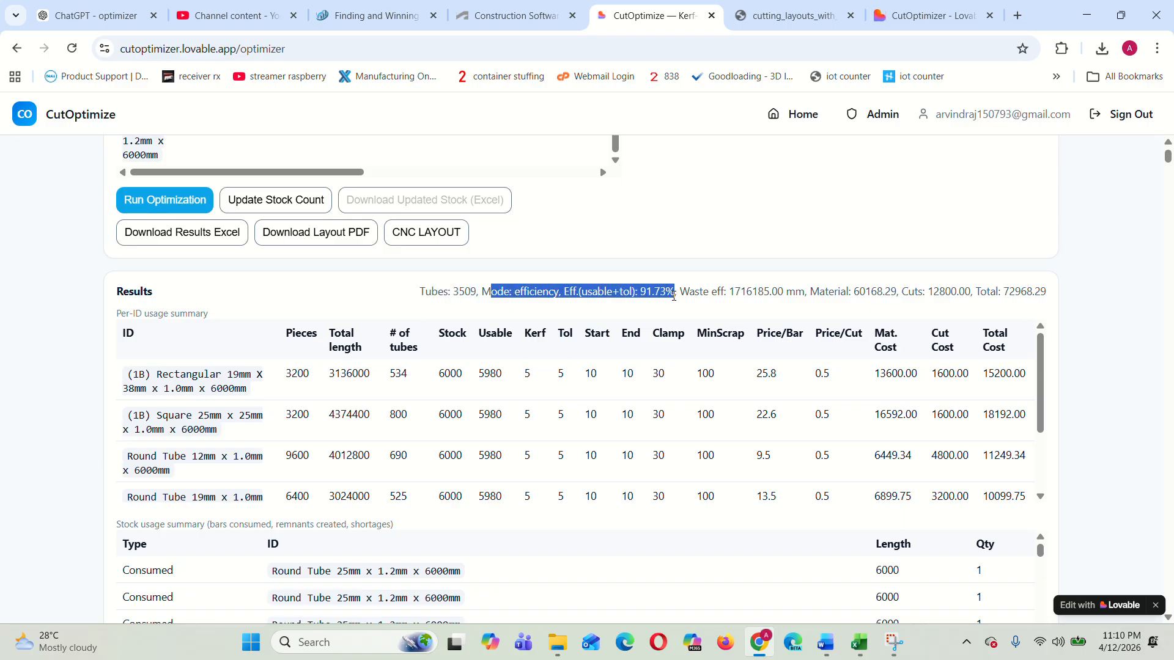
click(651, 298)
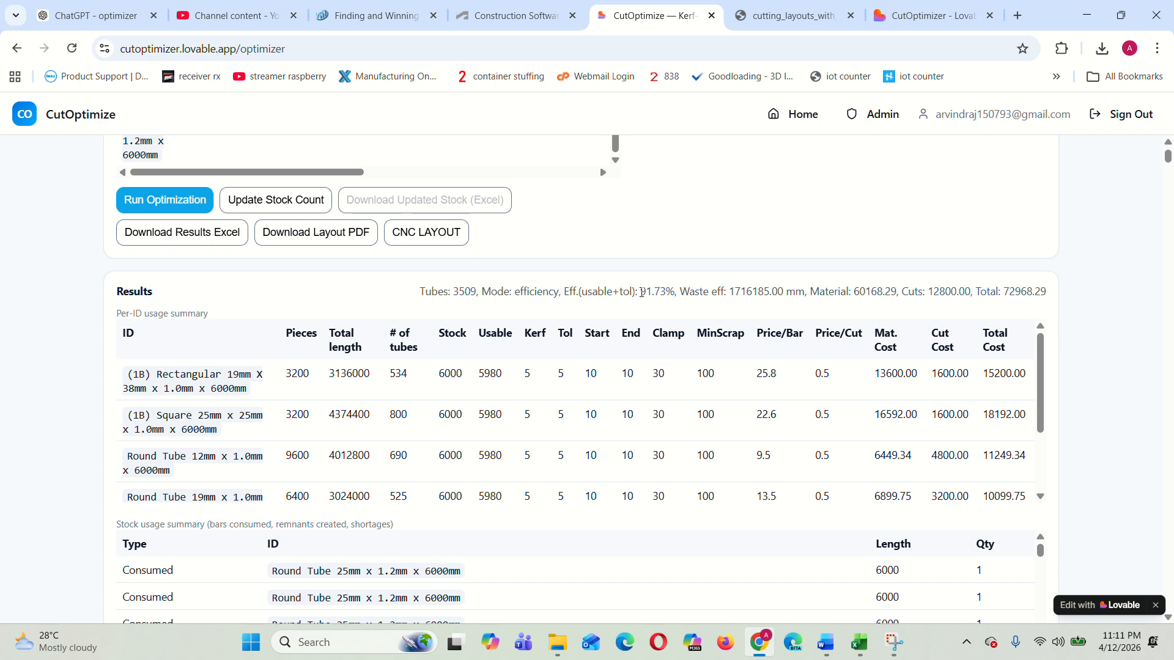
drag(641, 292, 674, 292)
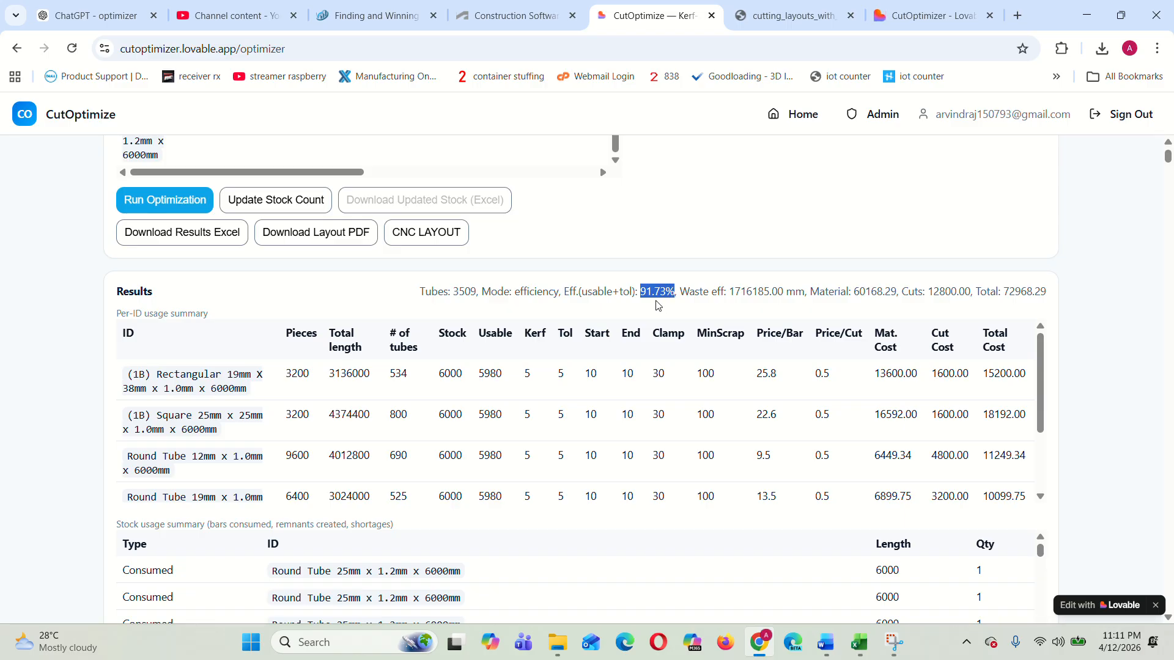
click(649, 306)
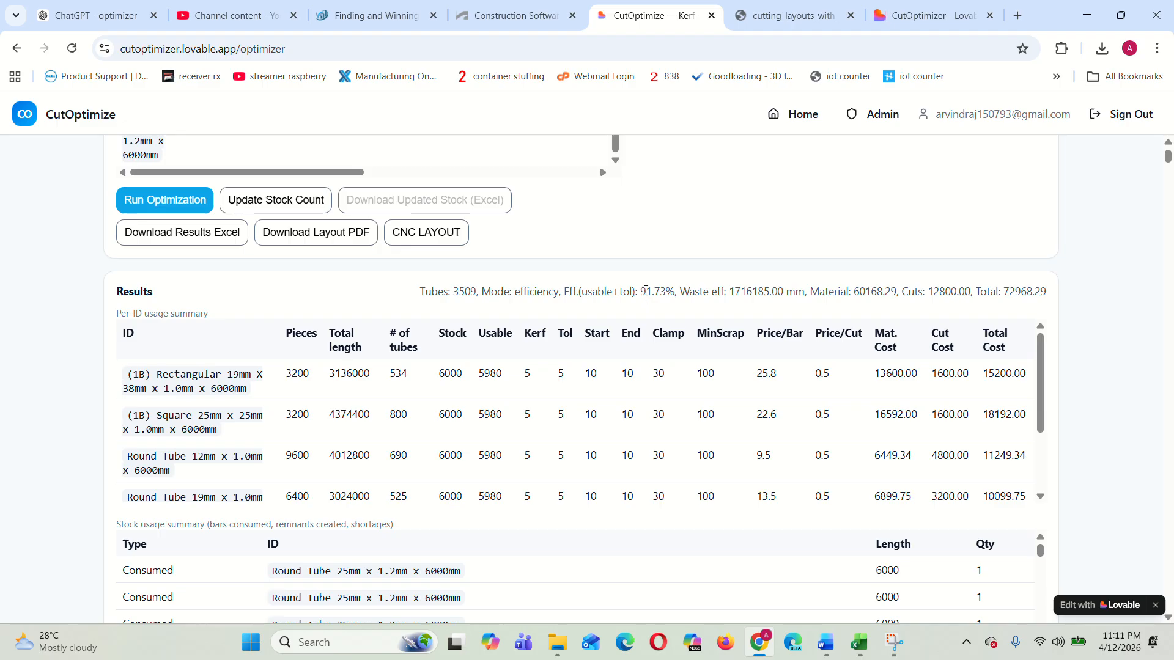
drag(642, 291, 675, 292)
Step: Highlight the material and cuts costs in the summary line, then the Pieces and # of tubes values of the first per-ID row
drag(729, 292, 900, 298)
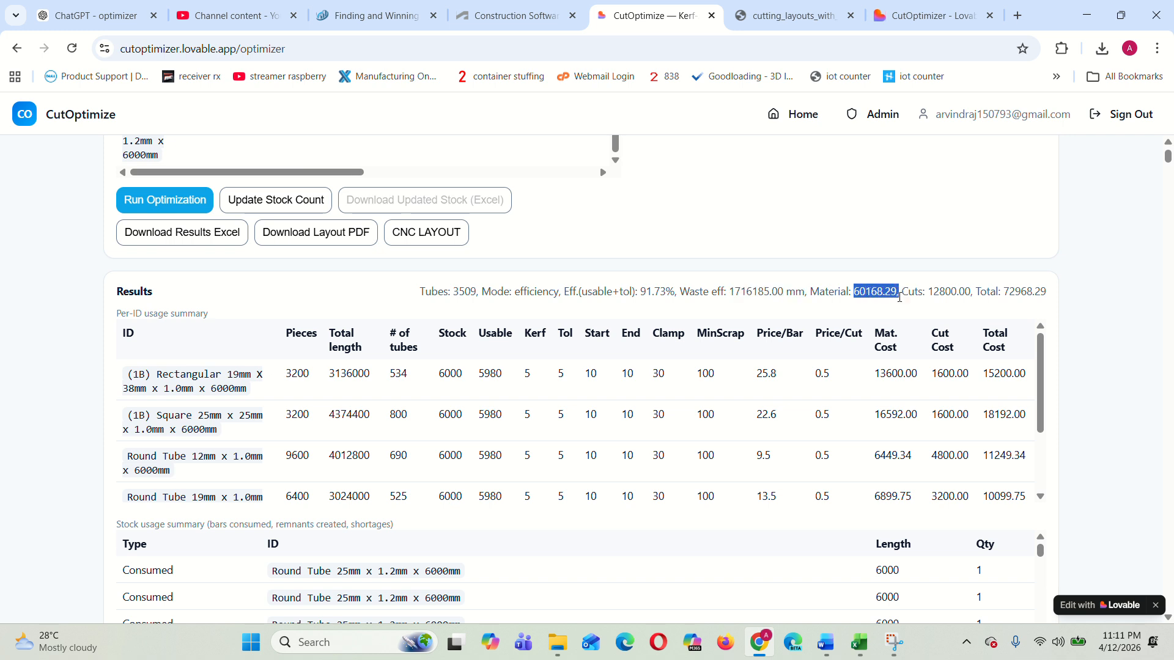
drag(934, 293, 957, 293)
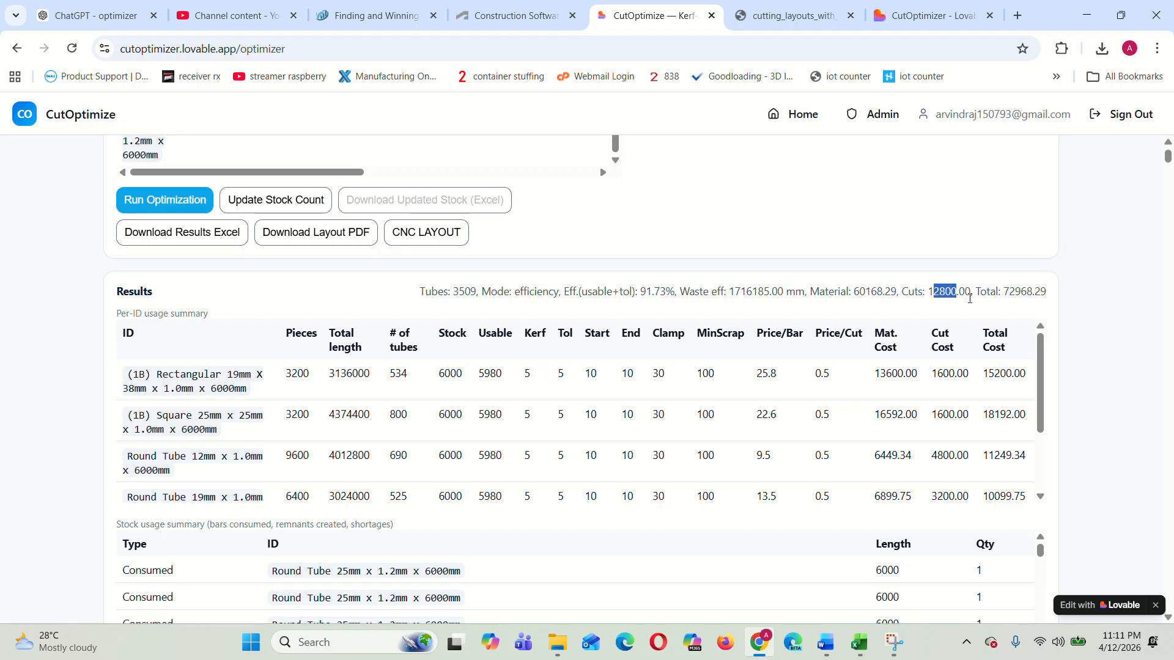
click(994, 298)
drag(288, 378, 310, 384)
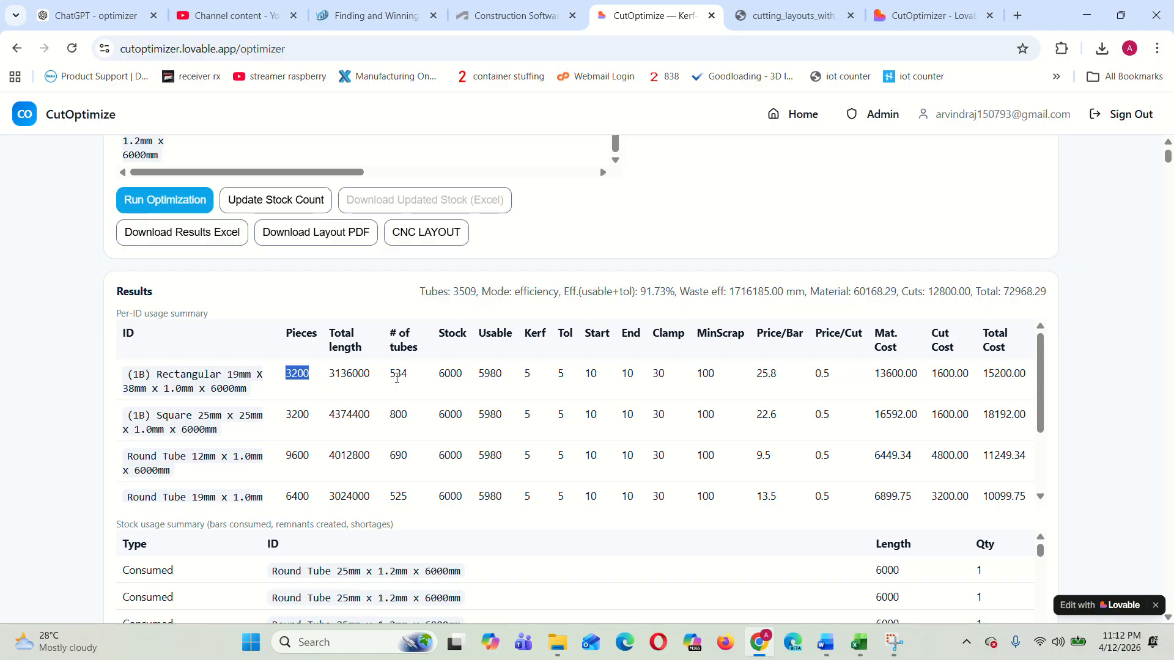
drag(389, 378, 410, 382)
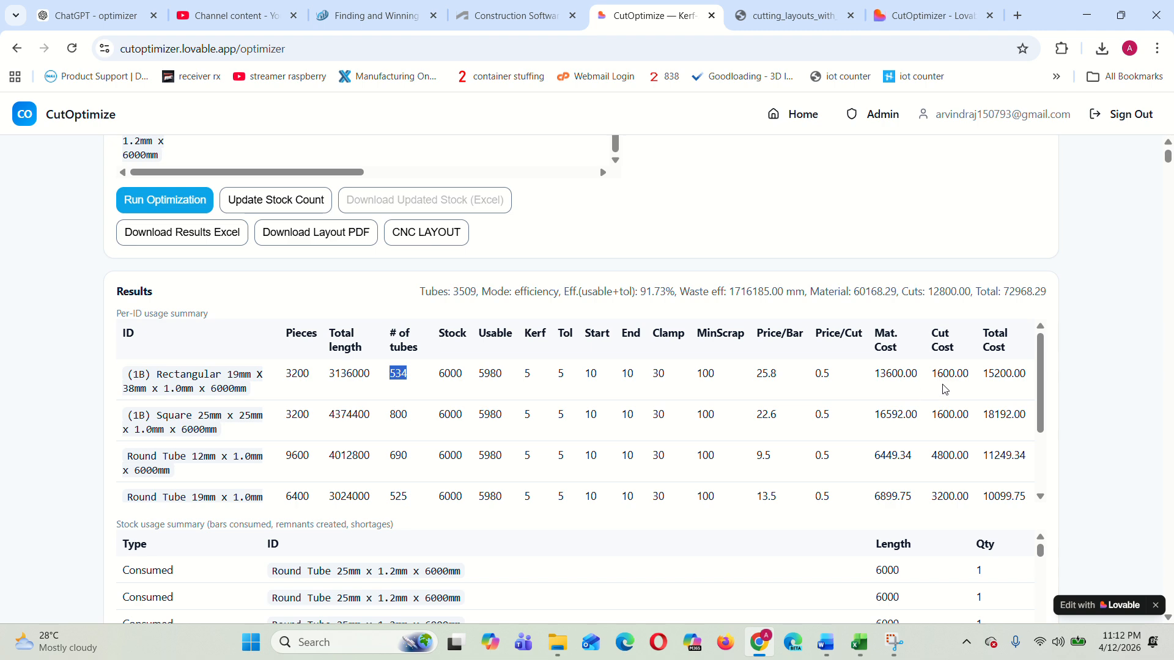
Step: Examine the rest of the per-ID usage summary, the stock usage summary and the per-tube breakdown, then return to the optimization actions
scroll(945, 389, down, 5)
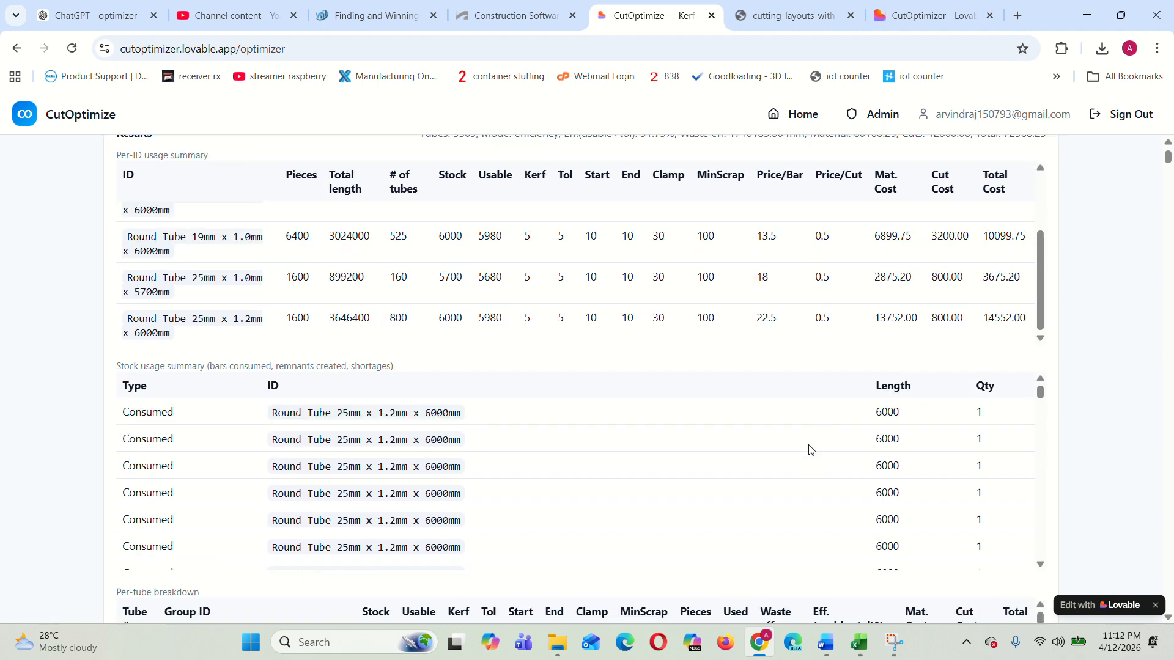
scroll(810, 451, down, 1)
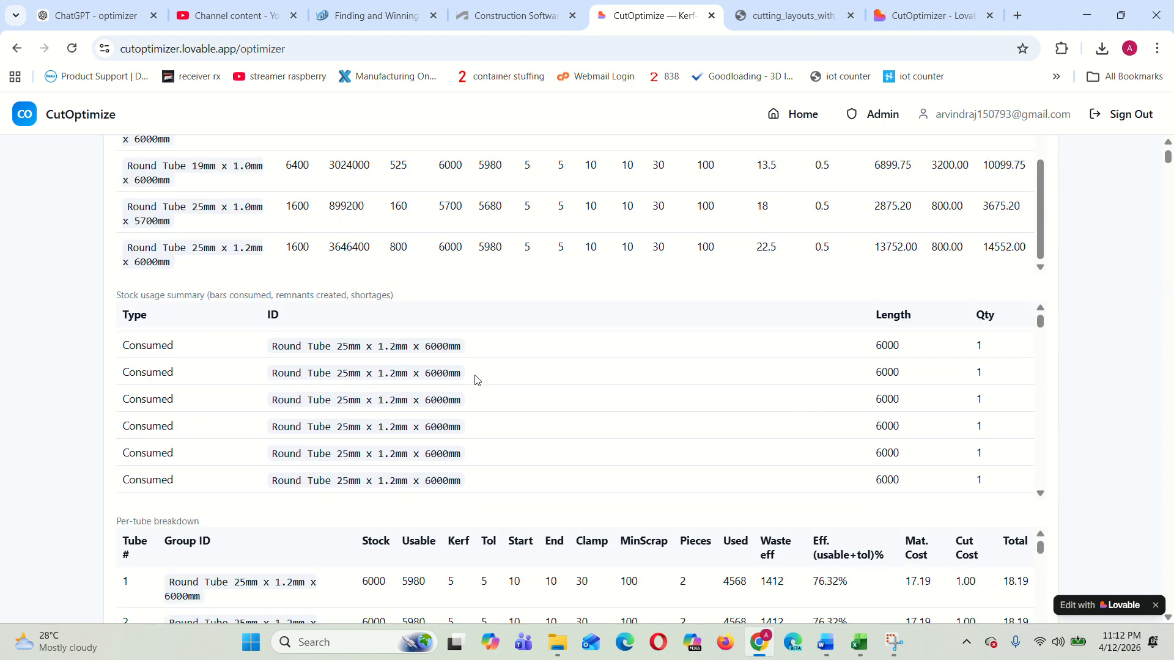
scroll(475, 380, down, 1)
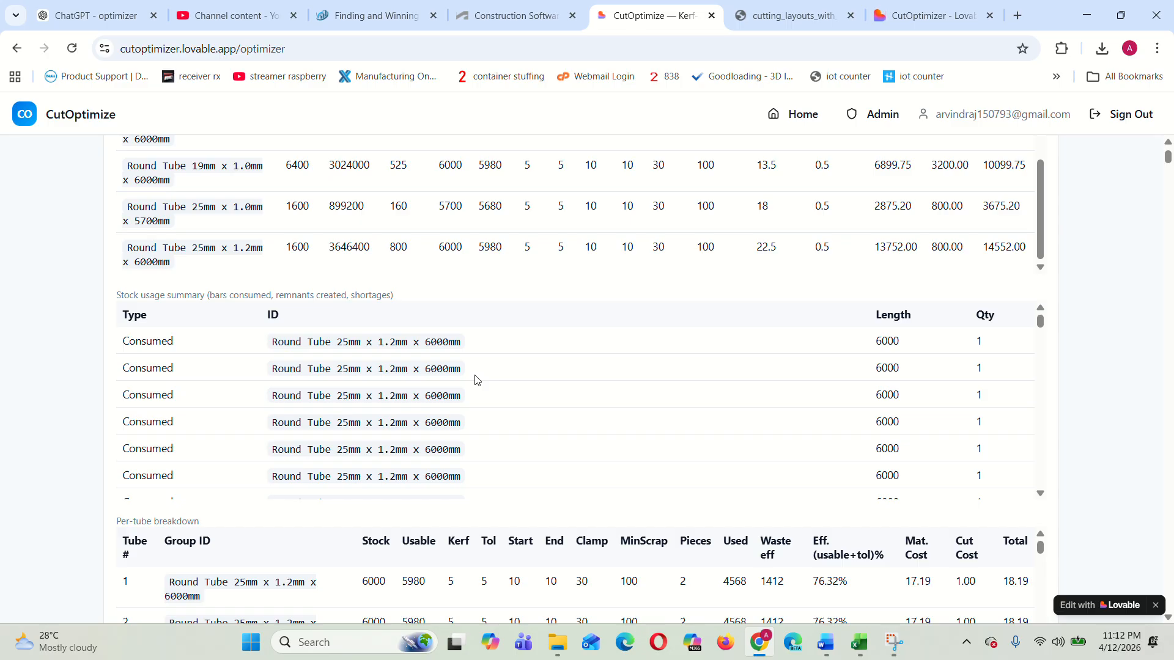
scroll(702, 463, down, 3)
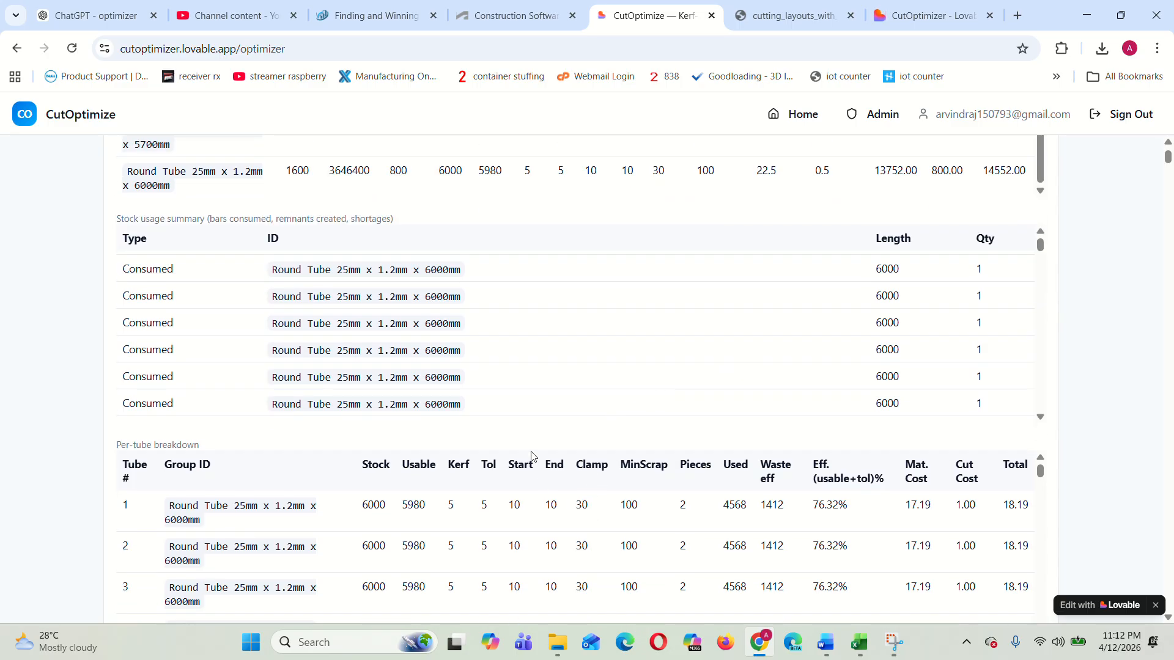
scroll(531, 456, down, 1)
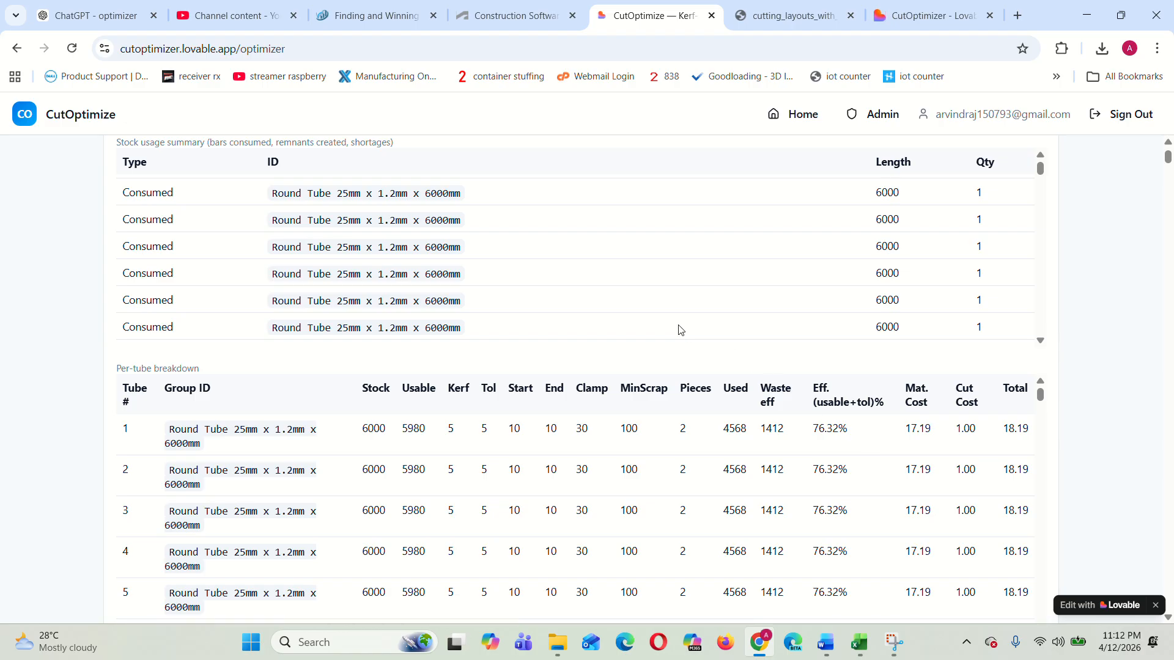
scroll(679, 332, up, 5)
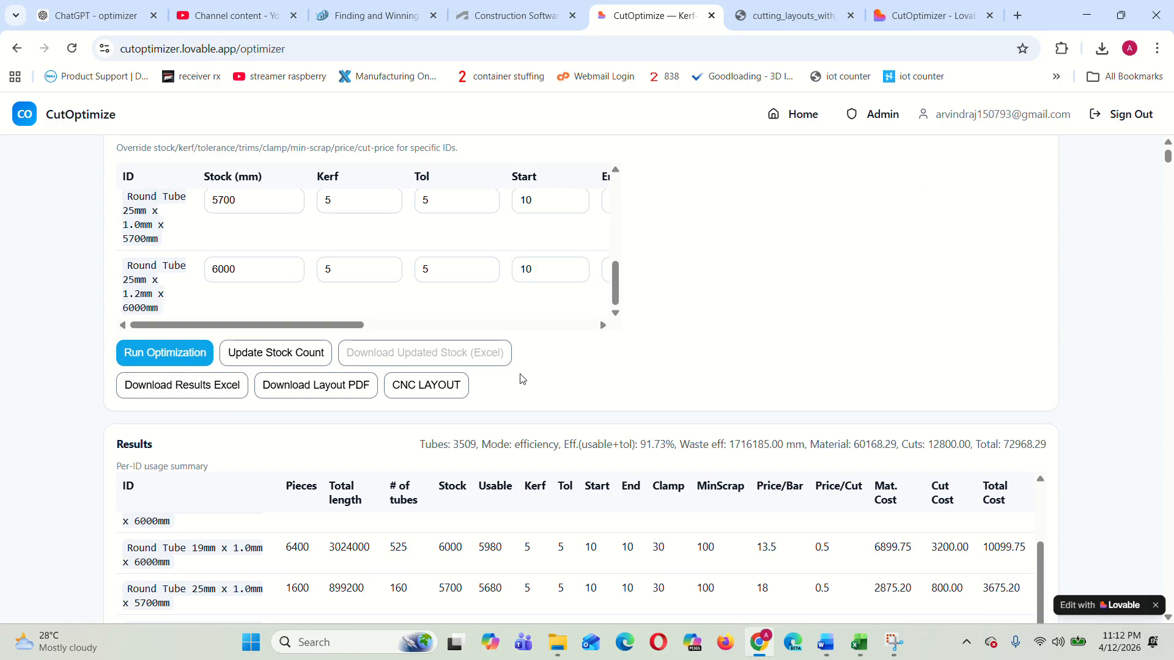
scroll(520, 379, up, 3)
scroll(272, 521, down, 1)
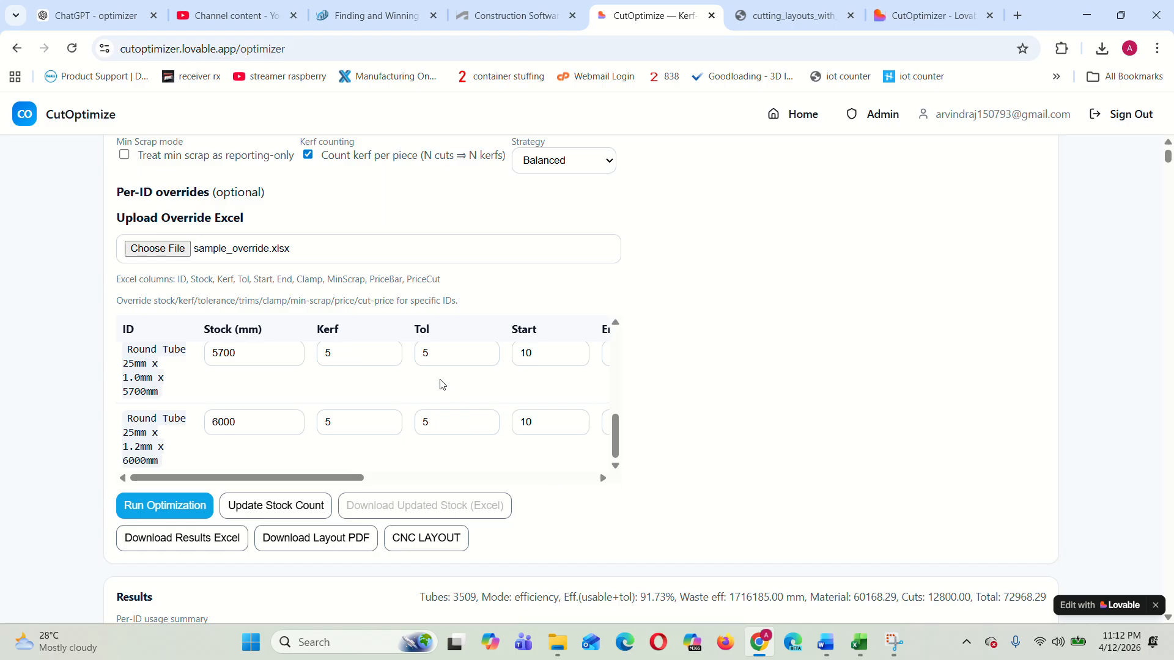
Step: Update the stock count from the completed optimization so that the updated stock can be exported
scroll(671, 343, up, 8)
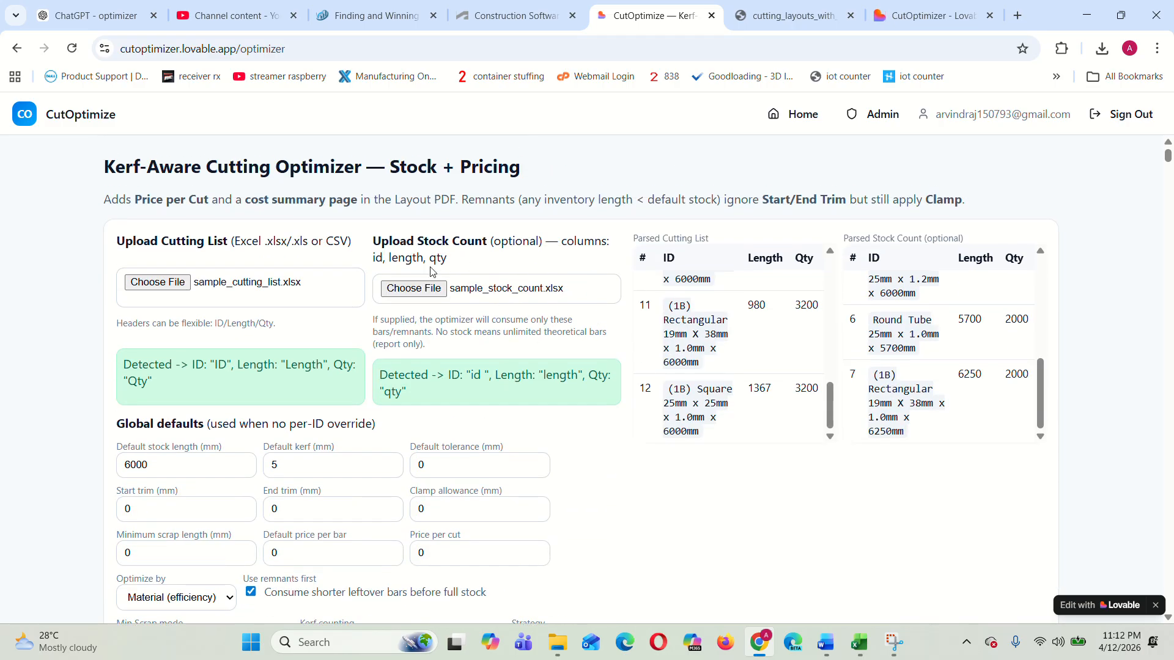
scroll(431, 272, down, 1)
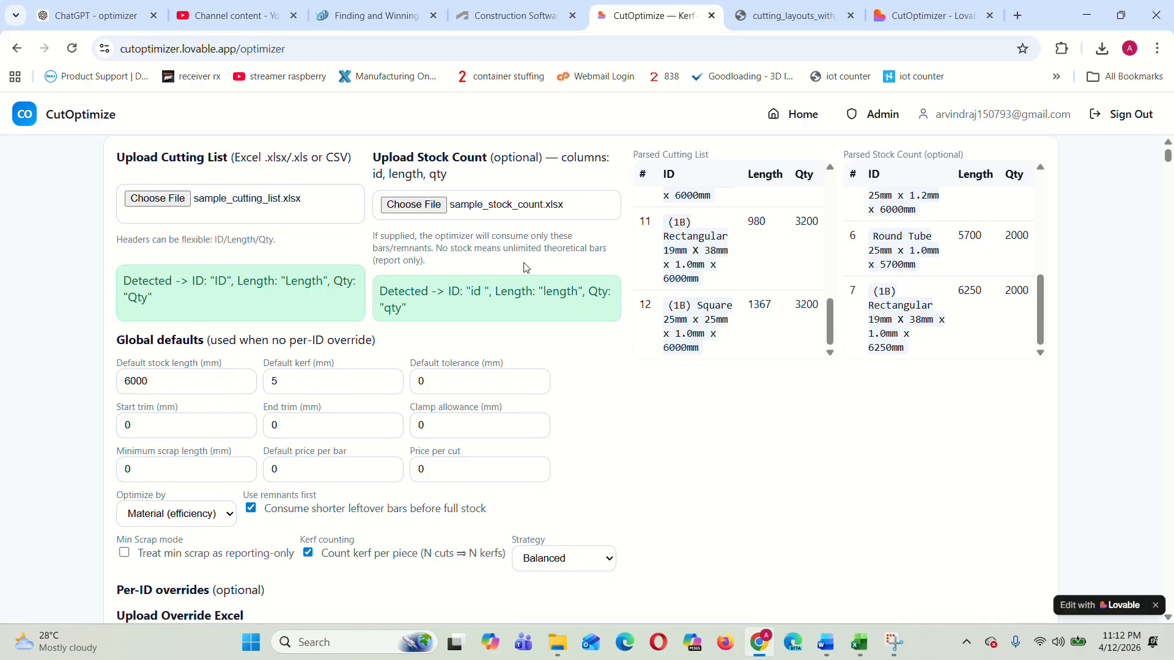
scroll(600, 336, down, 5)
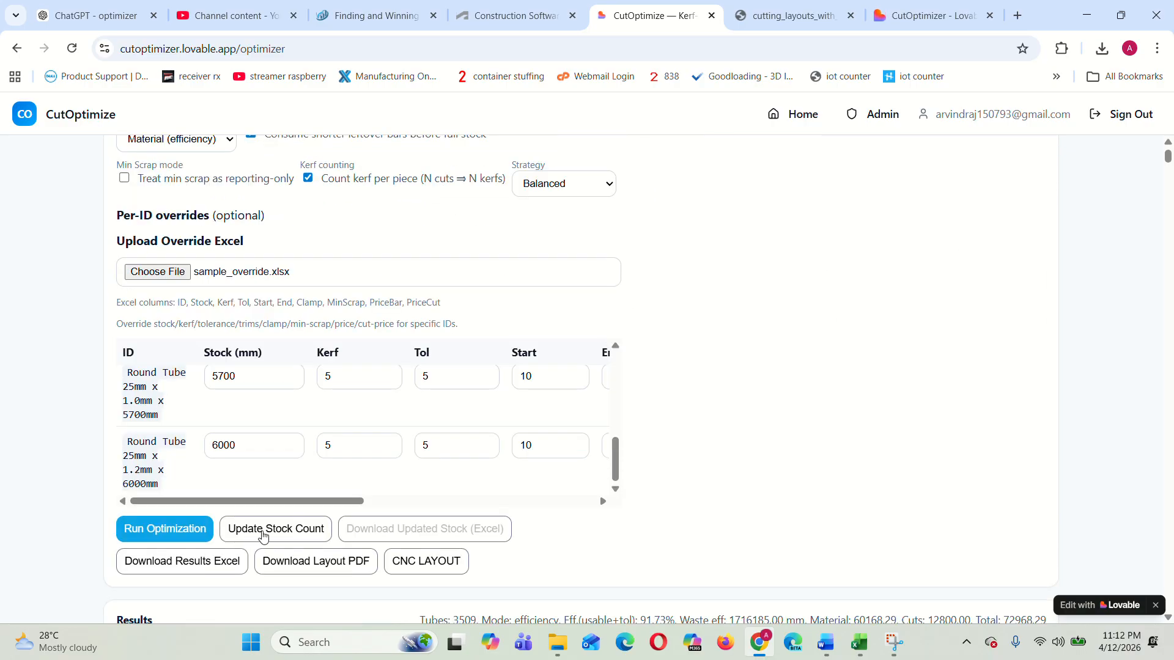
click(263, 536)
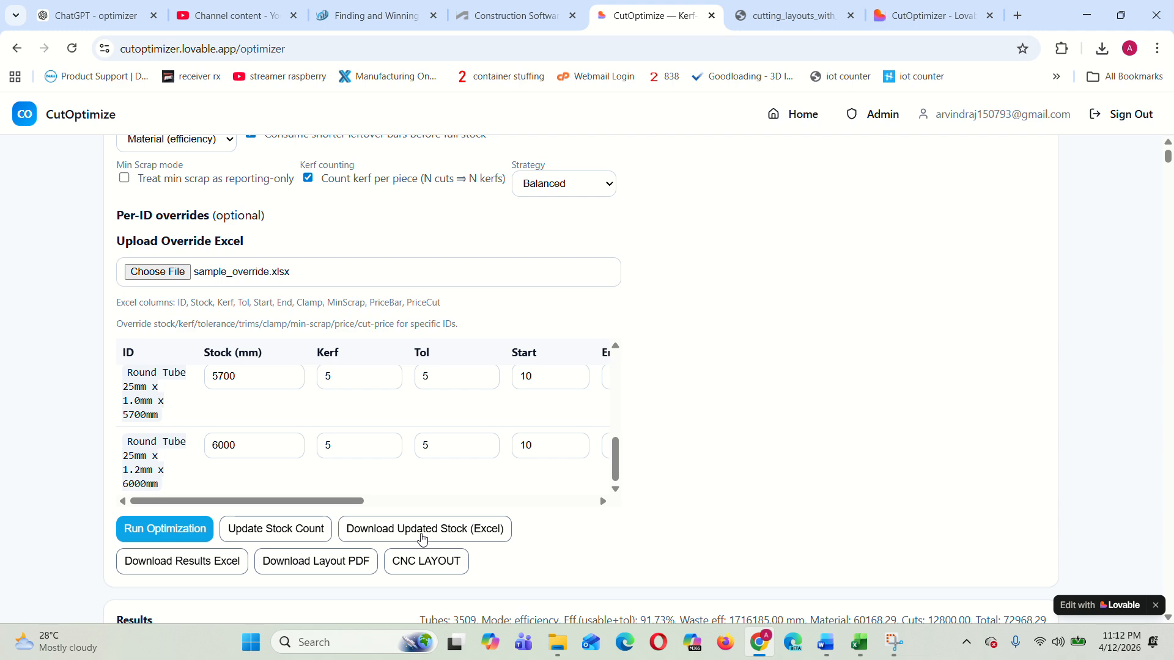
Step: Switch to Excel to examine the leftover lengths and quantities in updated_stock_after_cutting (1).xlsx, and return to CutOptimize
mouse_move(858, 642)
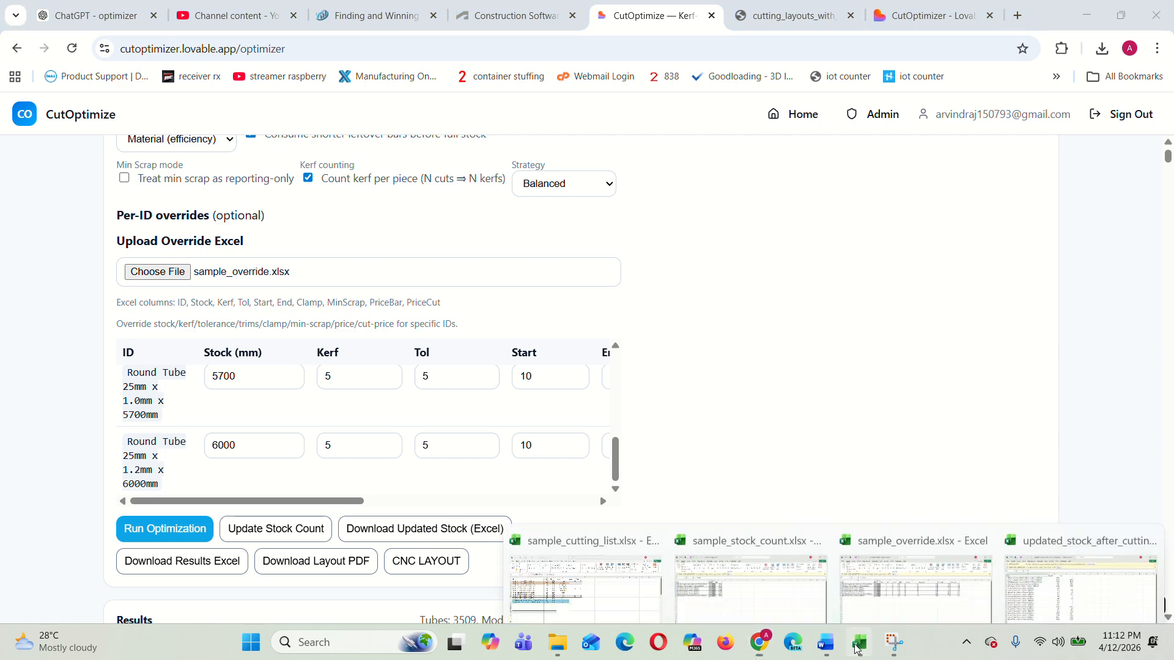
mouse_move(991, 582)
click(1062, 581)
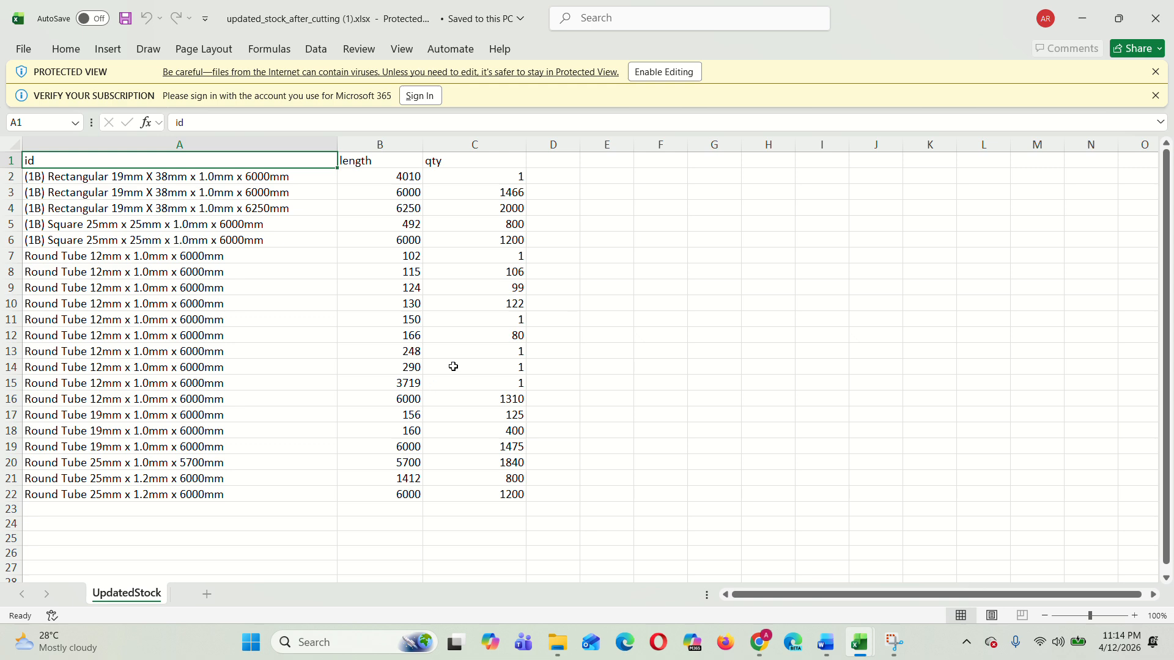
click(1084, 20)
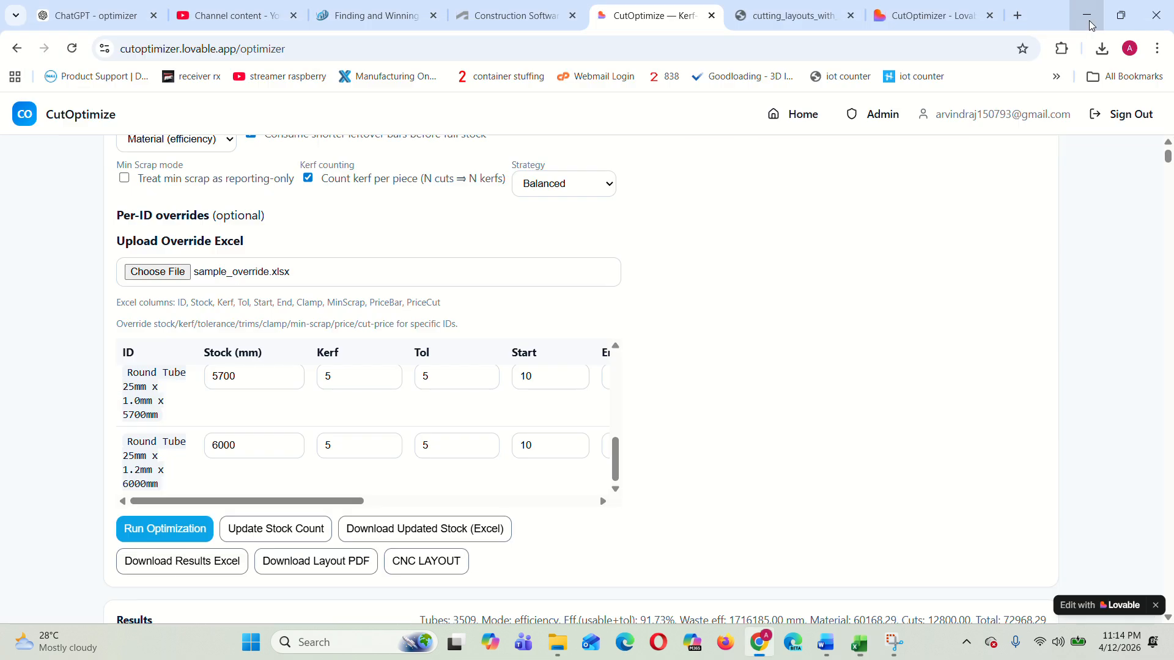
Step: Load updated_stock_after_cutting (1).xlsx as the stock count file in place of the original stock workbook
scroll(705, 234, up, 1)
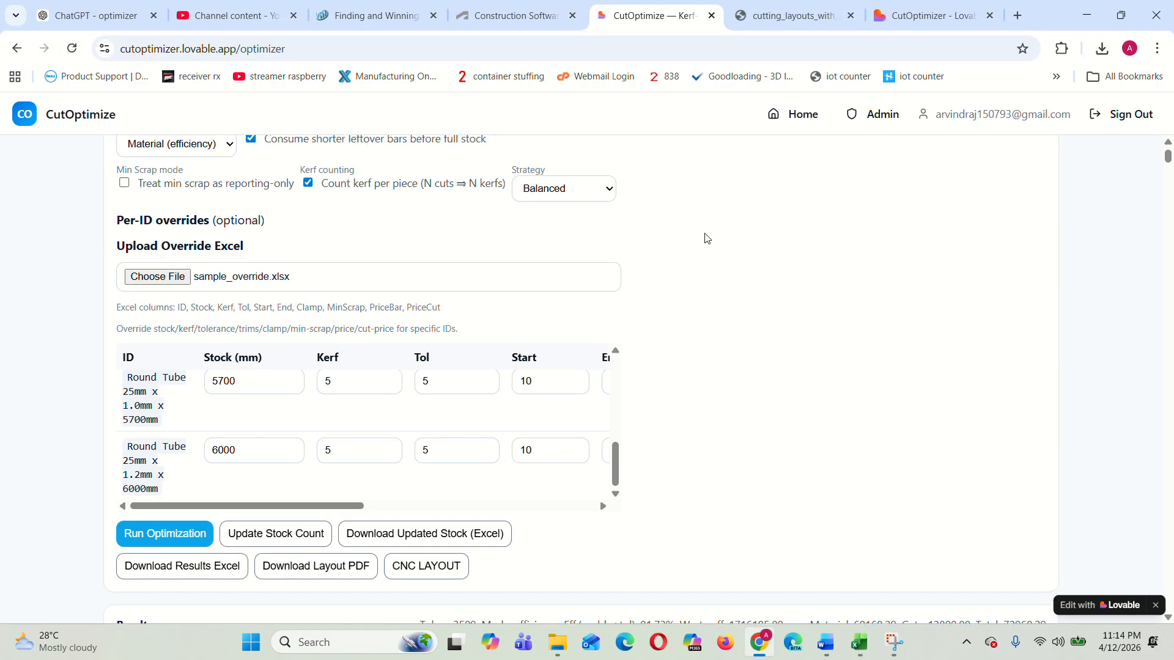
scroll(705, 238, up, 7)
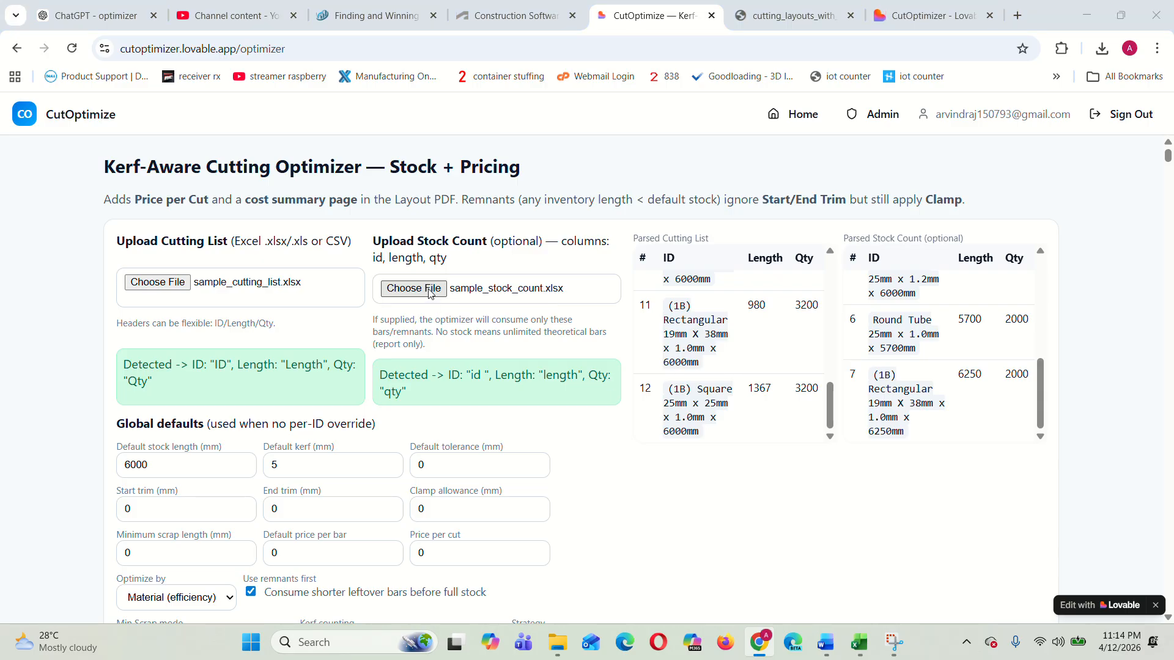
click(430, 288)
click(202, 197)
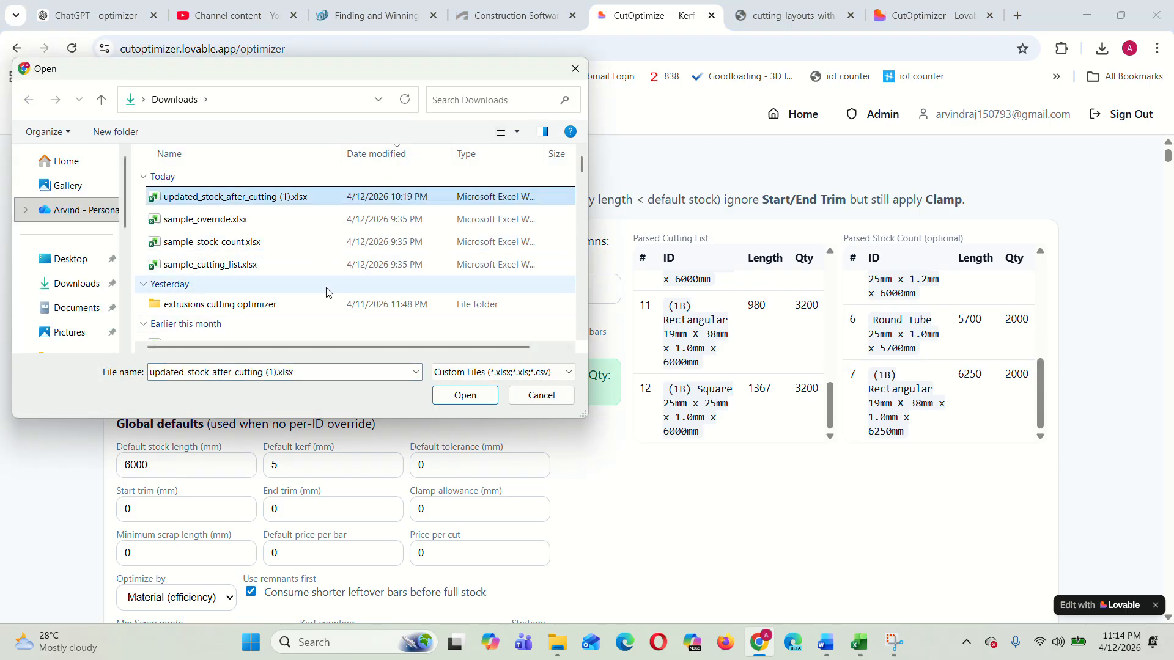
click(437, 398)
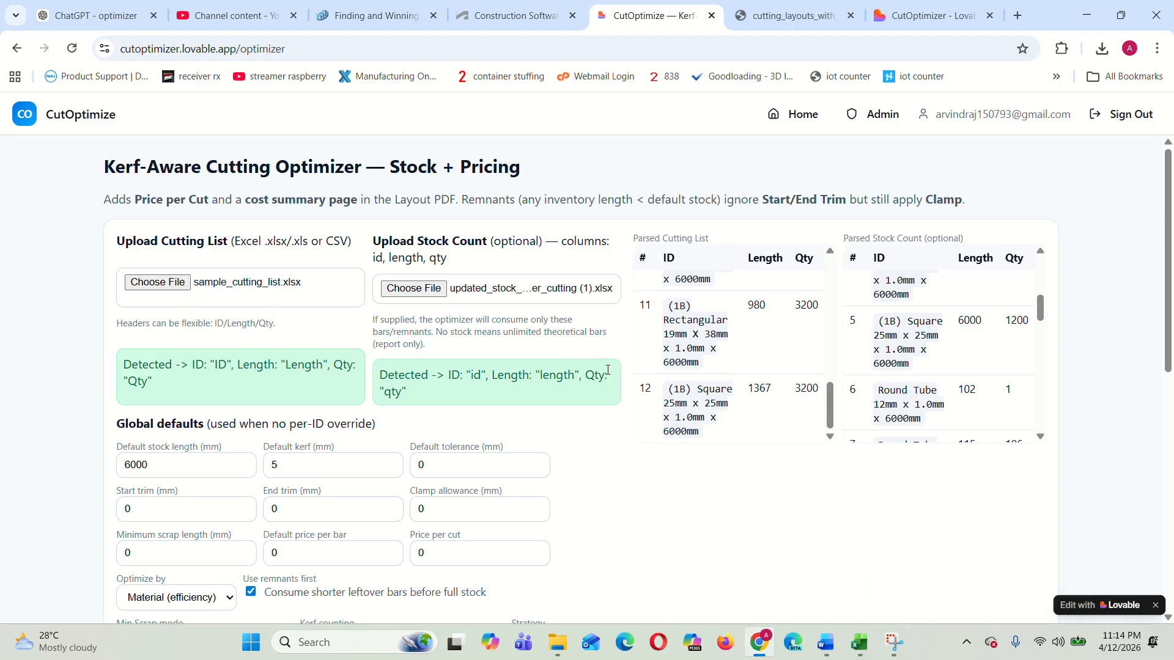
Step: Compare the optimizer inputs with the remnant lengths and quantities in the updated stock workbook in Excel, returning to CutOptimize after each look
scroll(685, 415, down, 1)
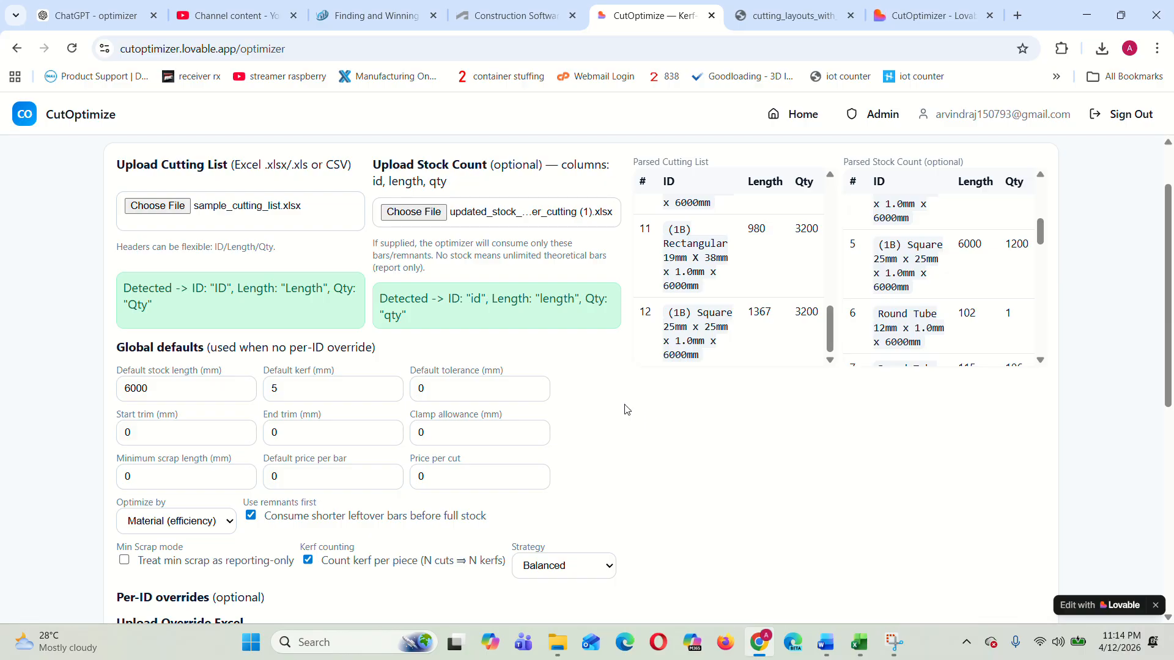
scroll(630, 415, down, 1)
mouse_move(859, 642)
mouse_move(919, 569)
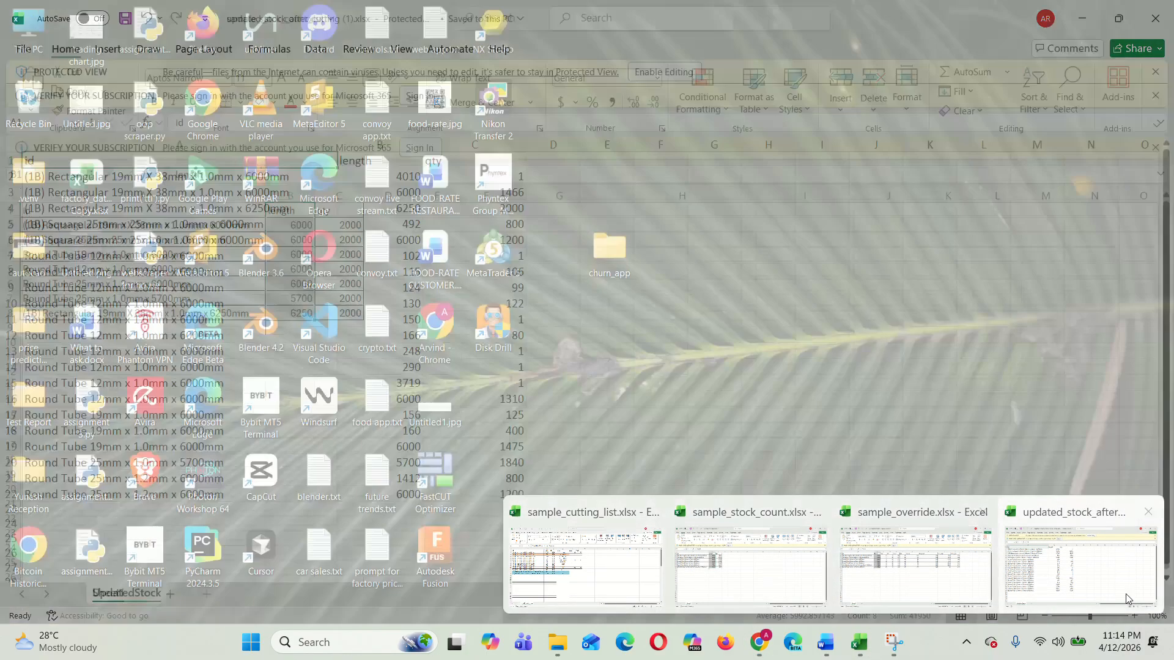
click(1051, 567)
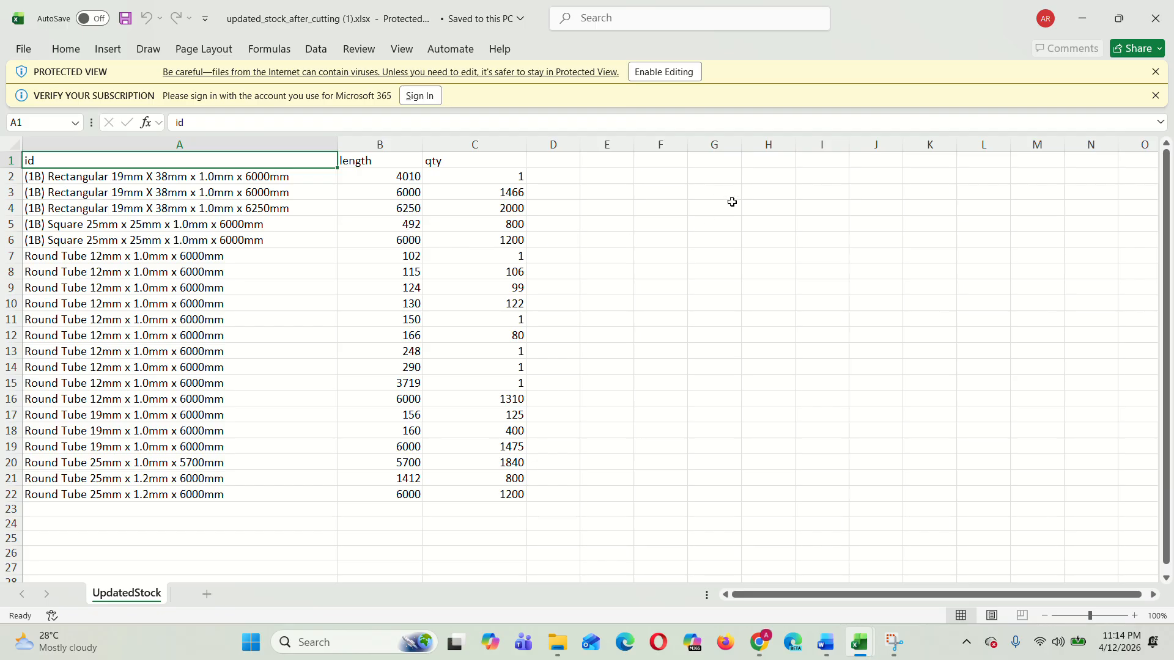
click(1081, 24)
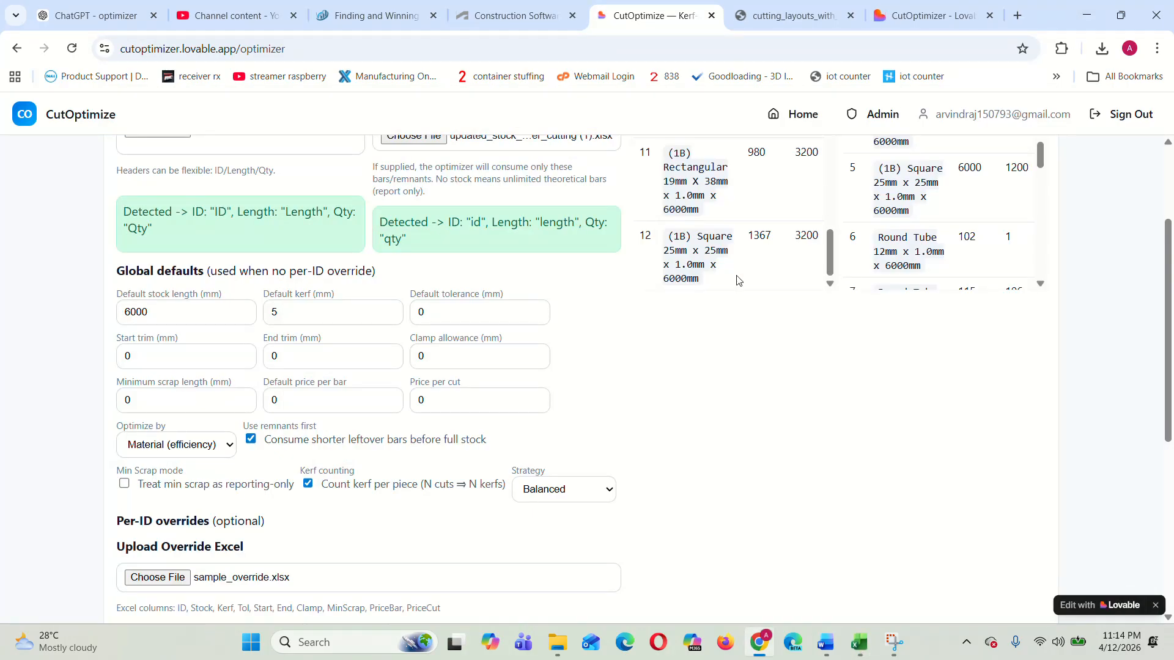
scroll(683, 422, down, 3)
scroll(683, 422, down, 1)
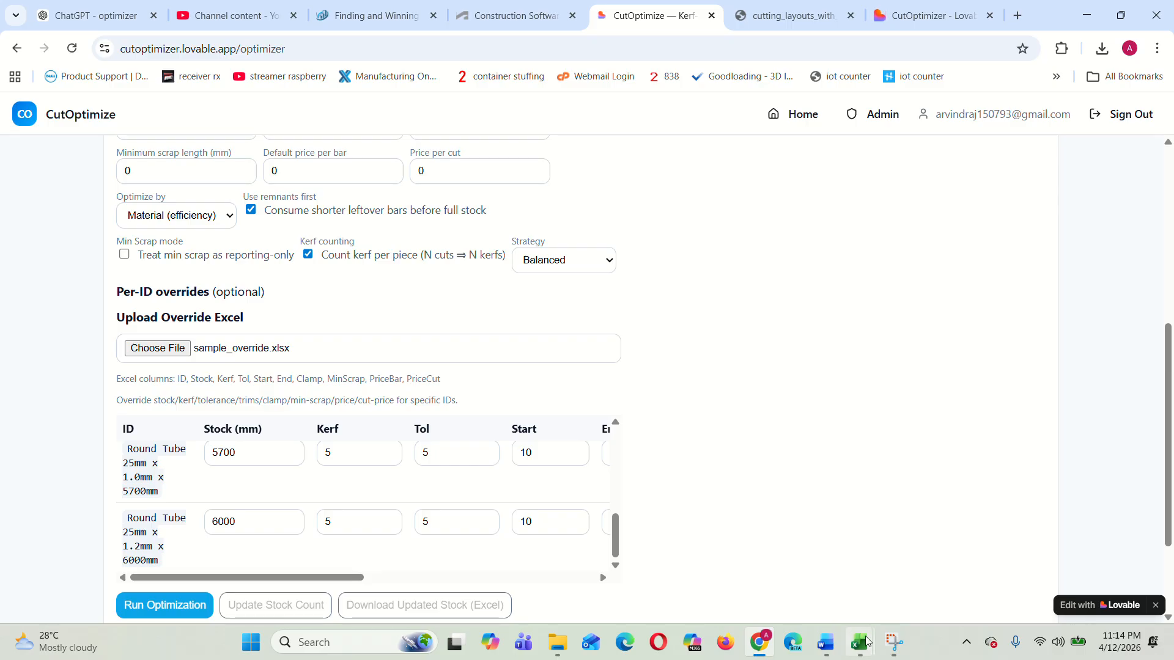
mouse_move(859, 642)
click(1007, 573)
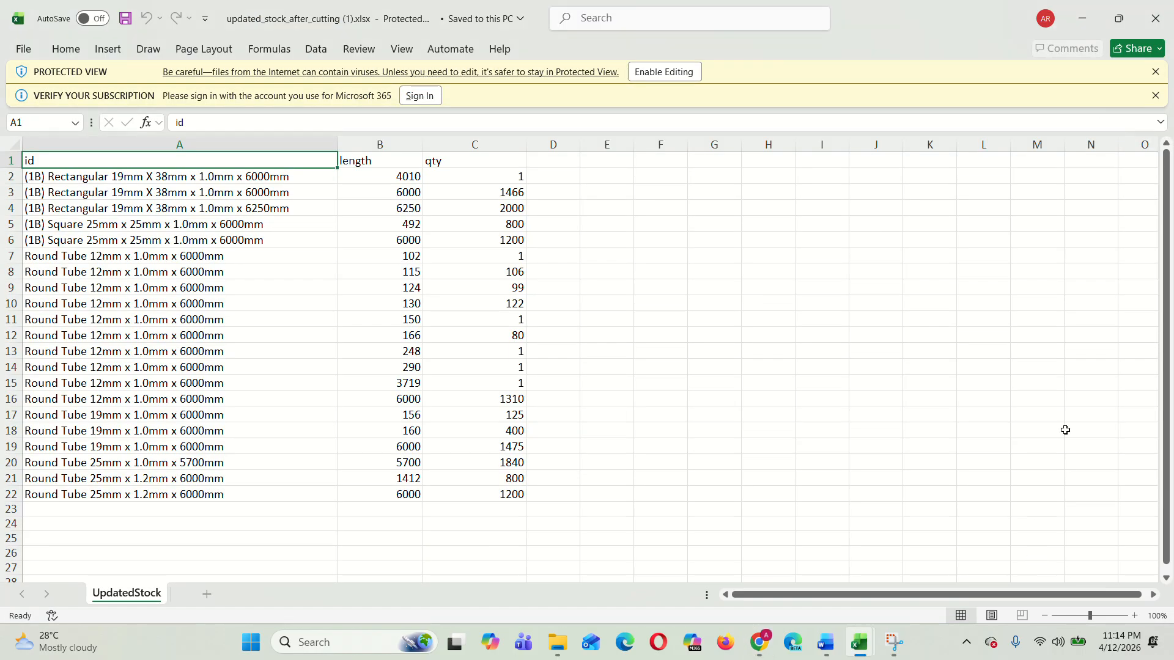
click(1091, 13)
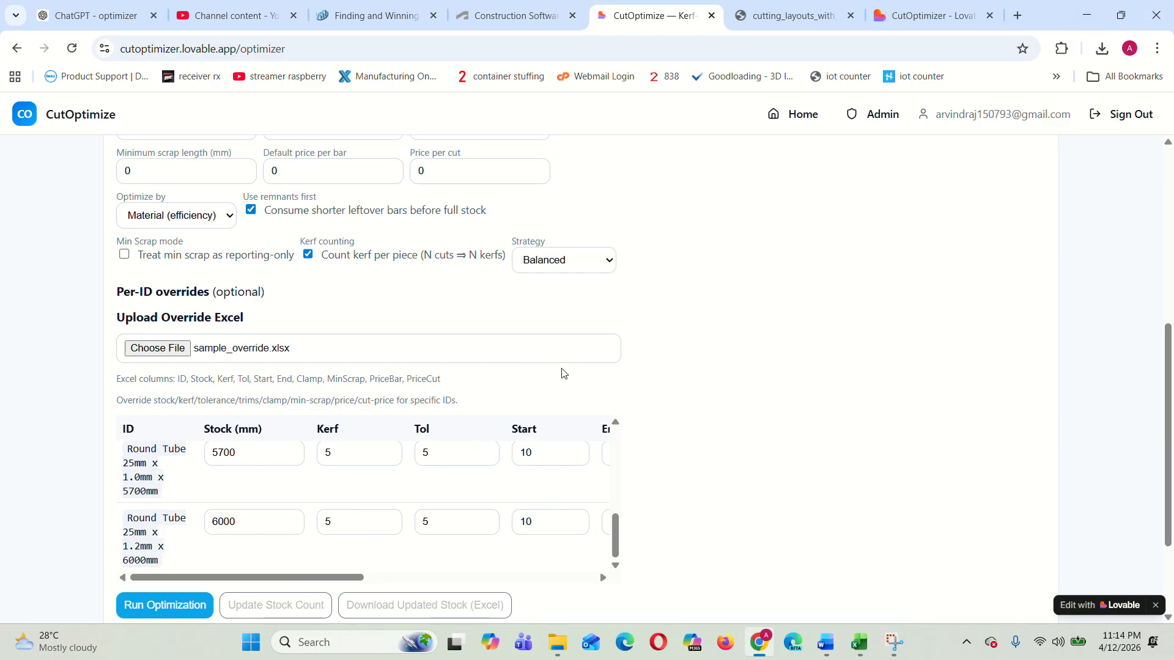
scroll(595, 378, down, 2)
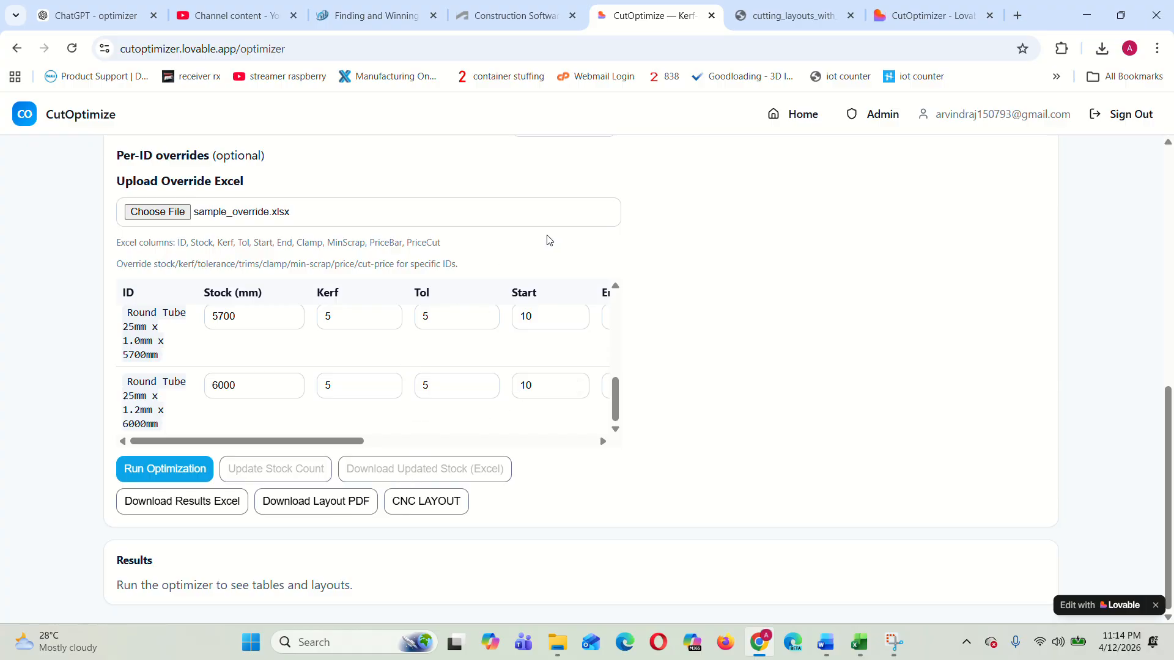
scroll(702, 221, up, 7)
scroll(696, 221, down, 1)
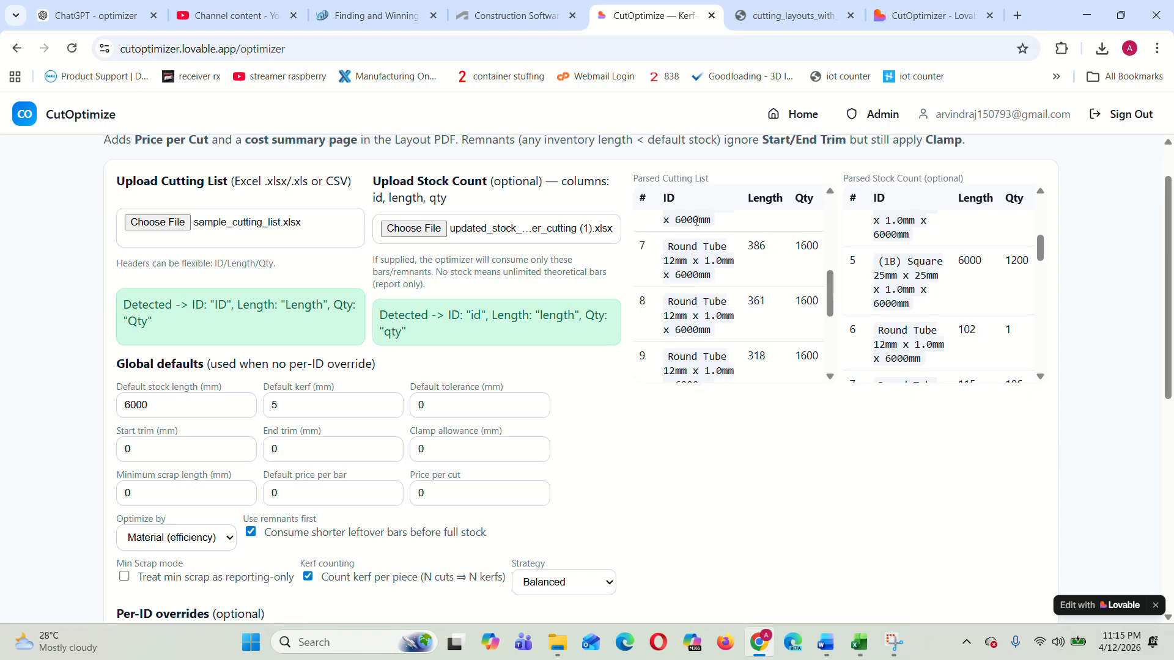
scroll(697, 221, up, 1)
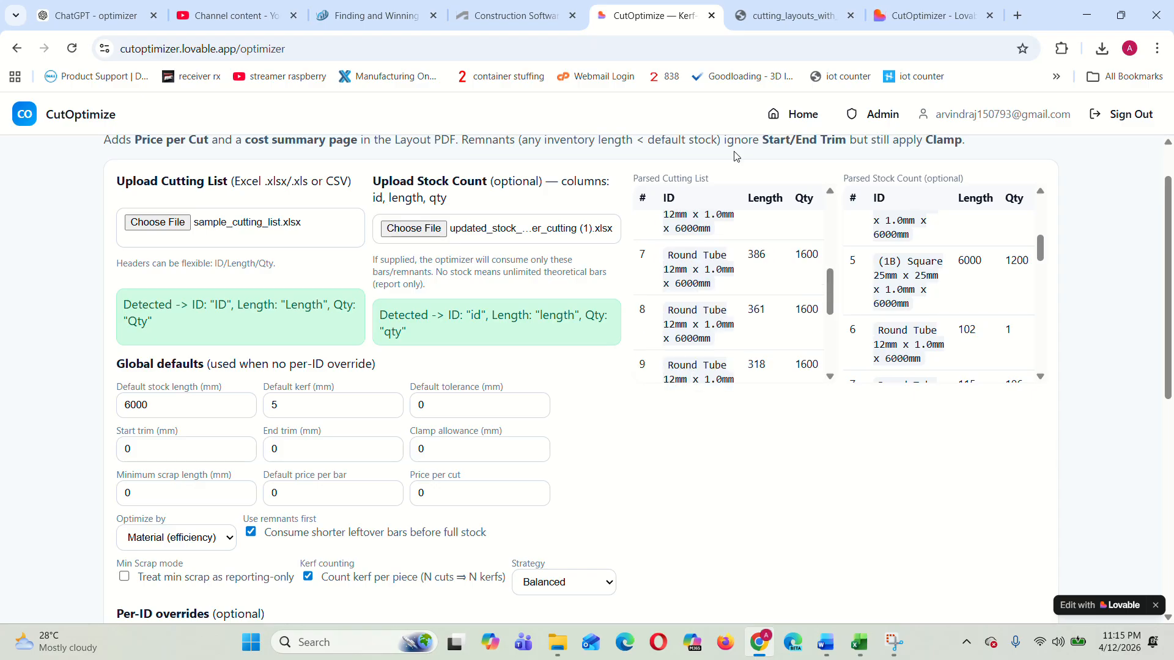
click(899, 23)
click(681, 21)
scroll(432, 255, down, 6)
Step: Load sample_stock_count.xlsx again as the stock count file
scroll(458, 270, up, 7)
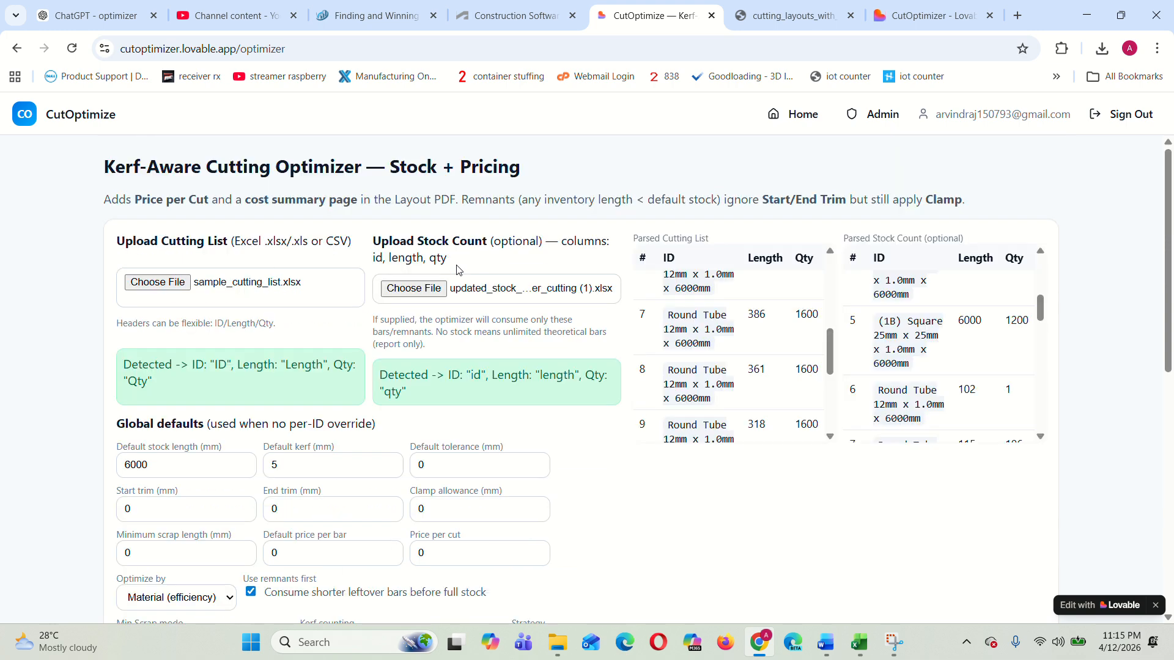
click(427, 293)
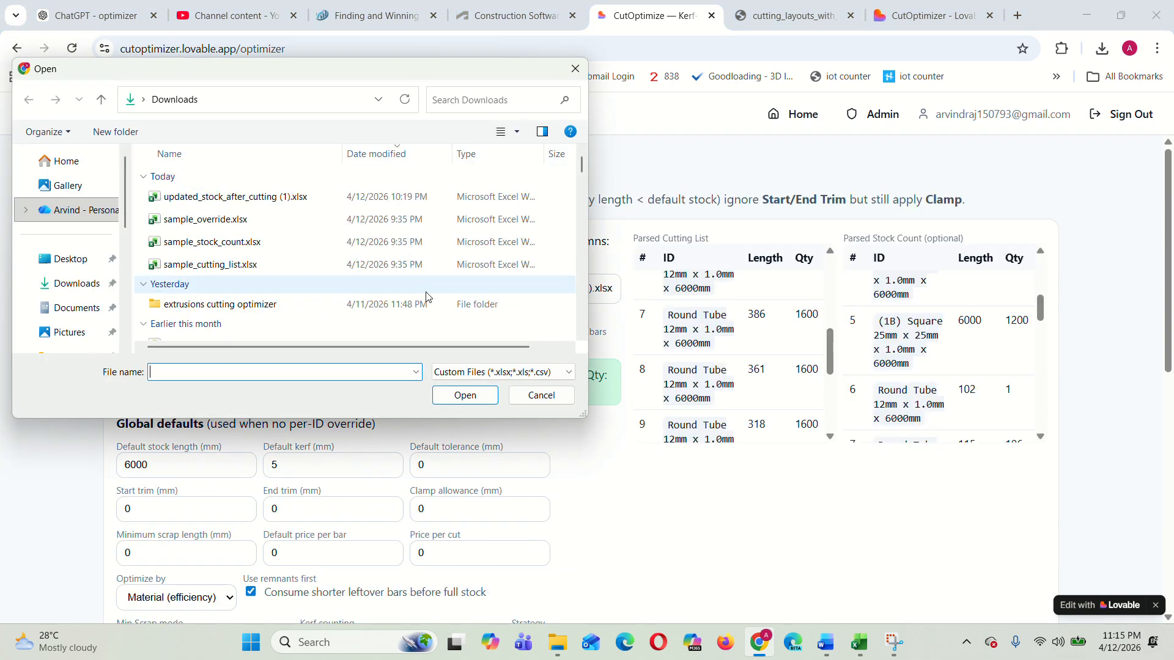
click(244, 244)
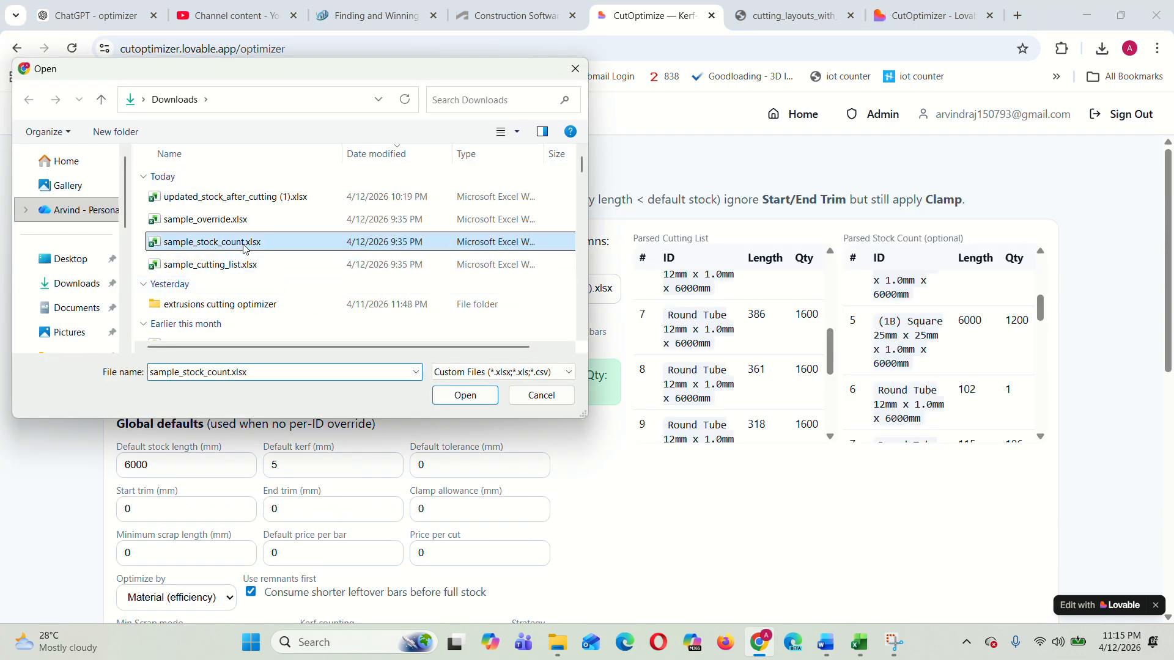
click(465, 396)
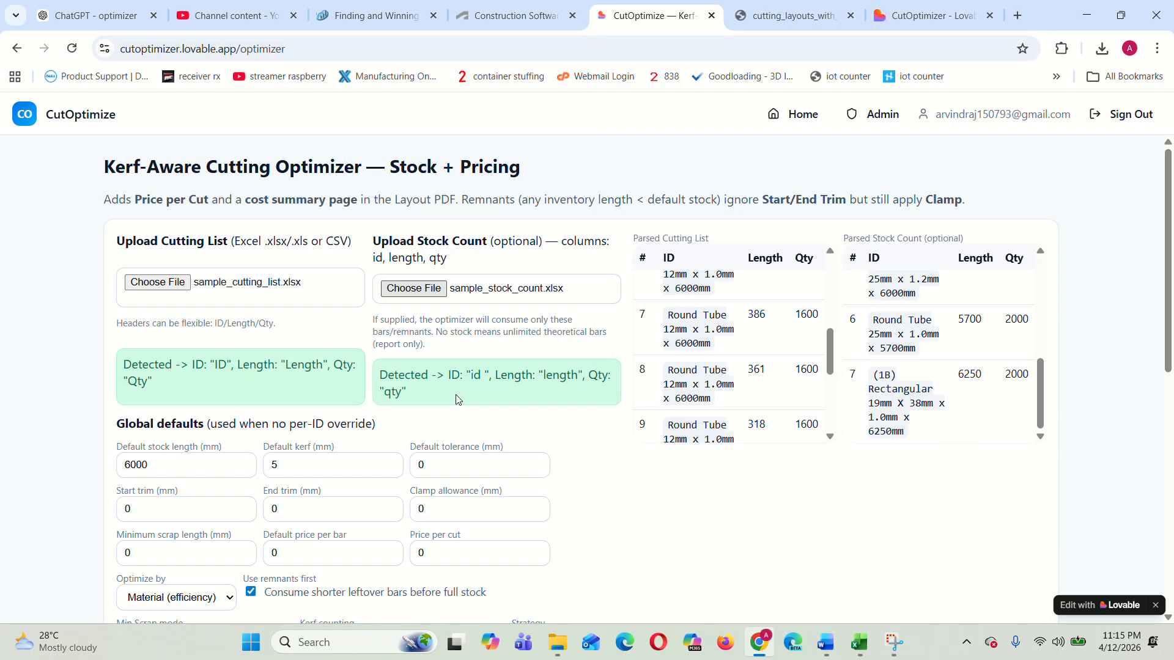
Step: Run the optimization with the reloaded stock count and bring the Results section into view
scroll(483, 361, down, 10)
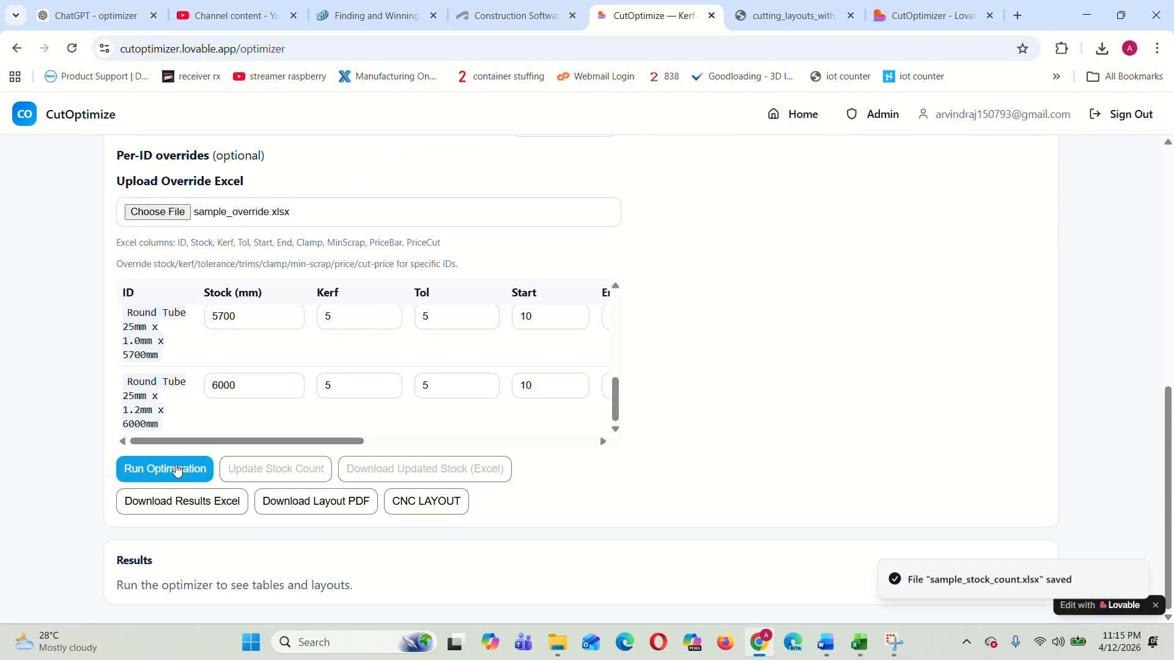
click(175, 471)
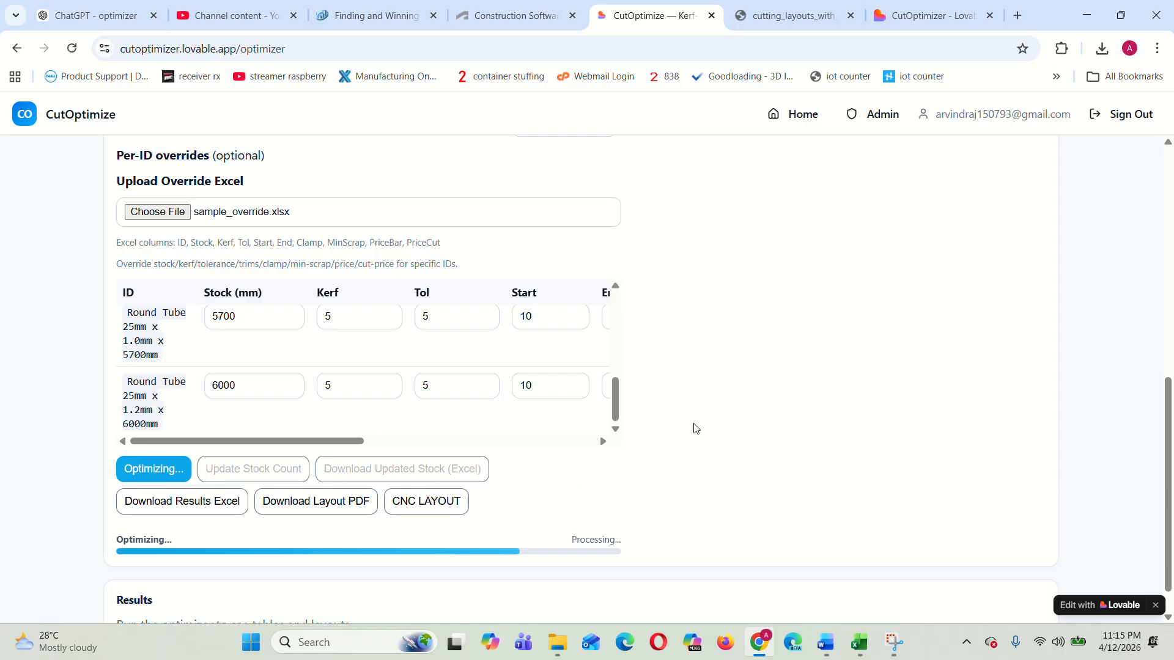
scroll(690, 397, down, 1)
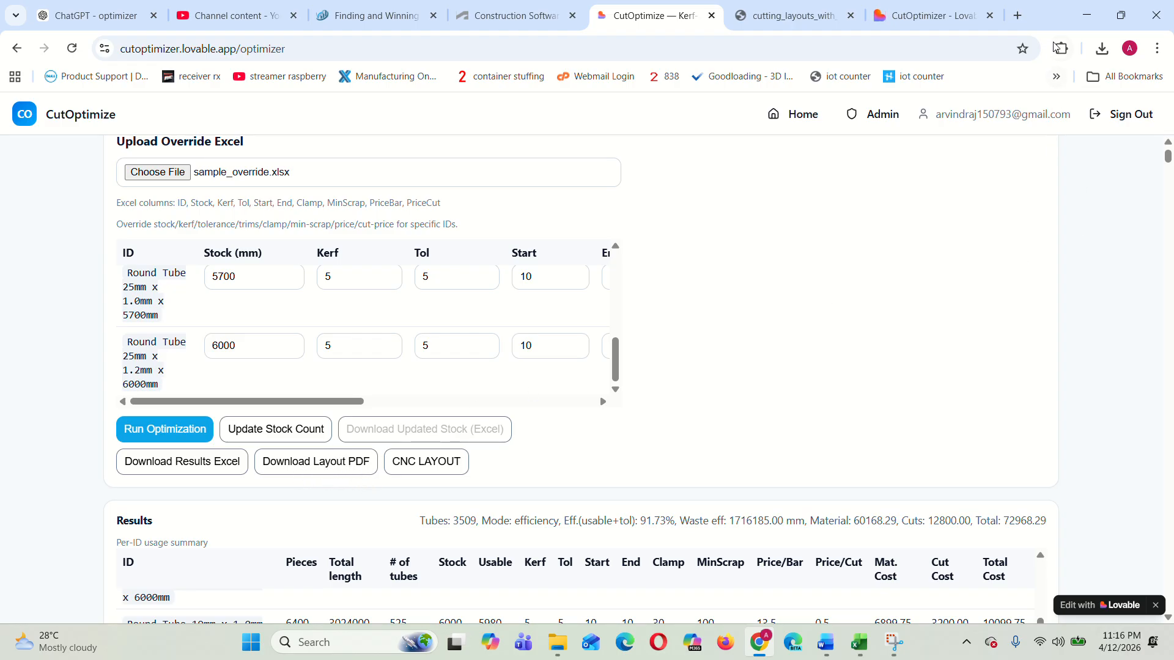
Step: Open the downloaded cutting_layouts_with_stock_and_pricing (10).pdf in the browser and close the other cutting layouts document
click(1102, 48)
click(960, 138)
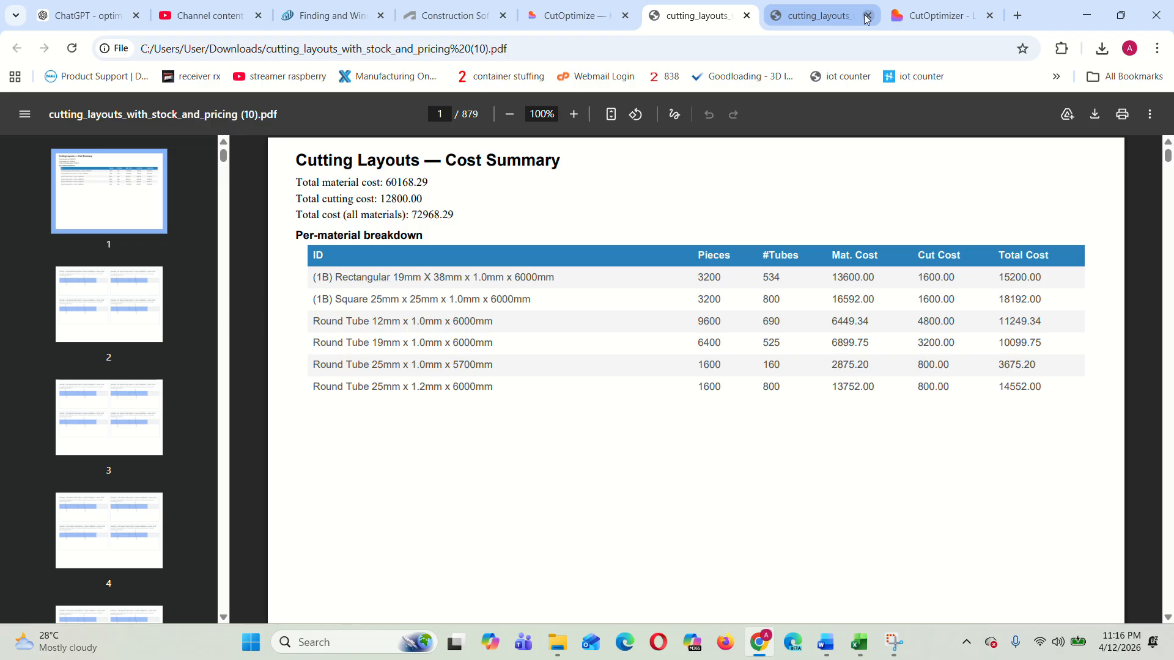
click(867, 16)
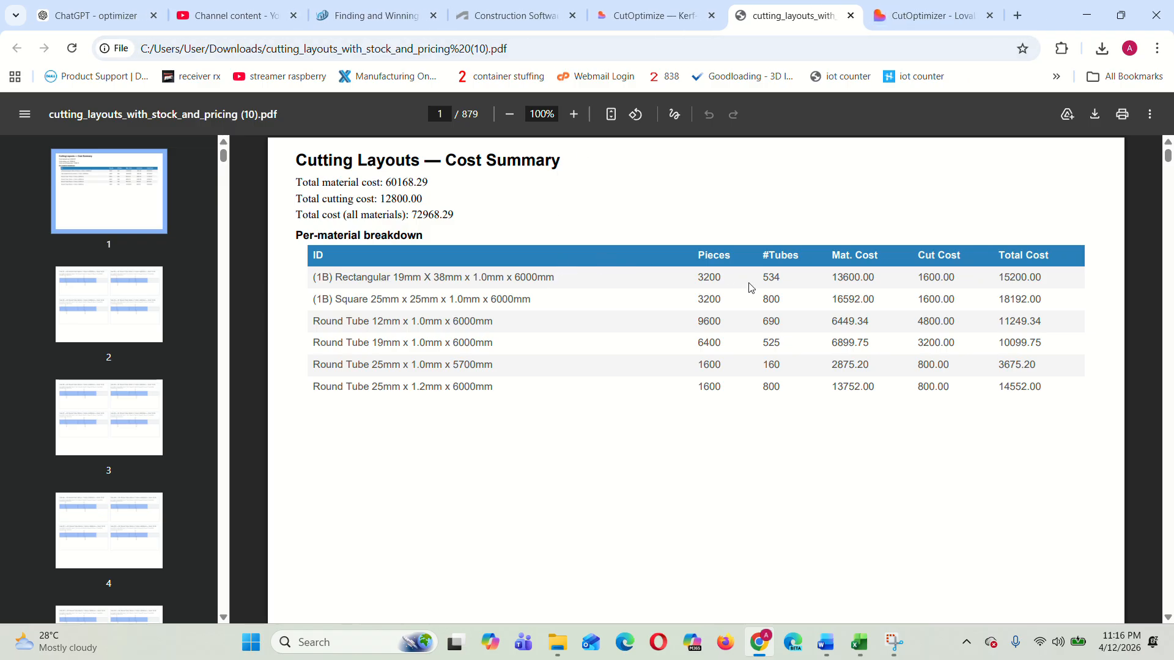
Step: Highlight the per-material breakdown rows and the first row's material cost in the PDF cost summary, glancing at the tube layouts below
drag(312, 281, 1040, 399)
click(1006, 416)
drag(828, 279, 881, 282)
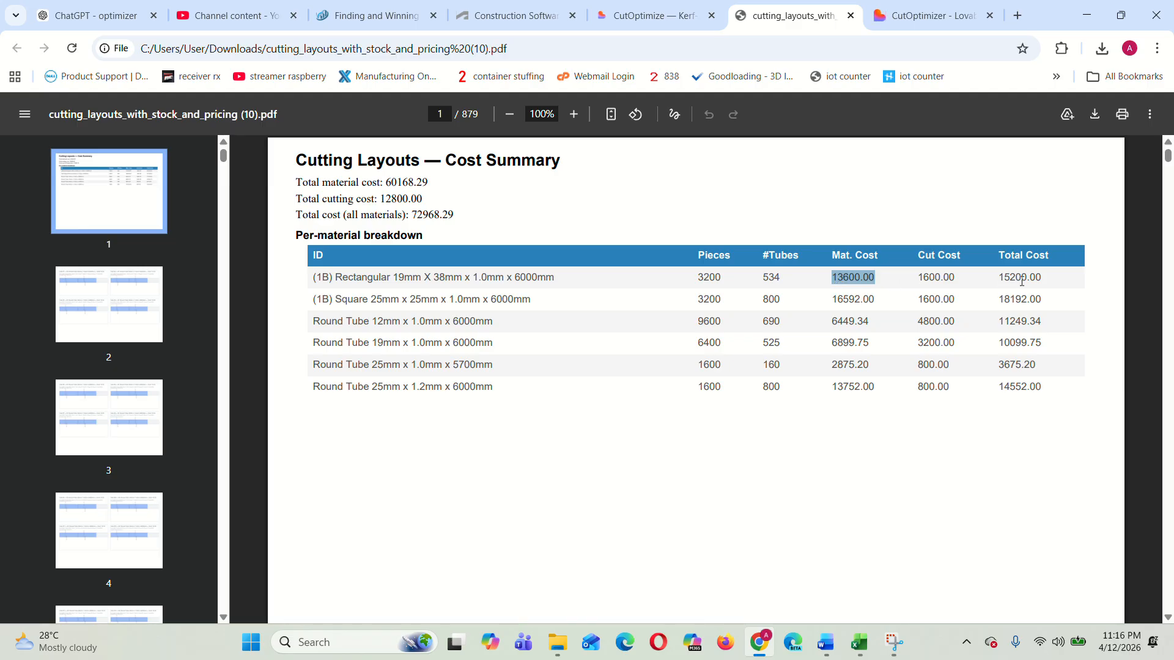
scroll(890, 404, down, 6)
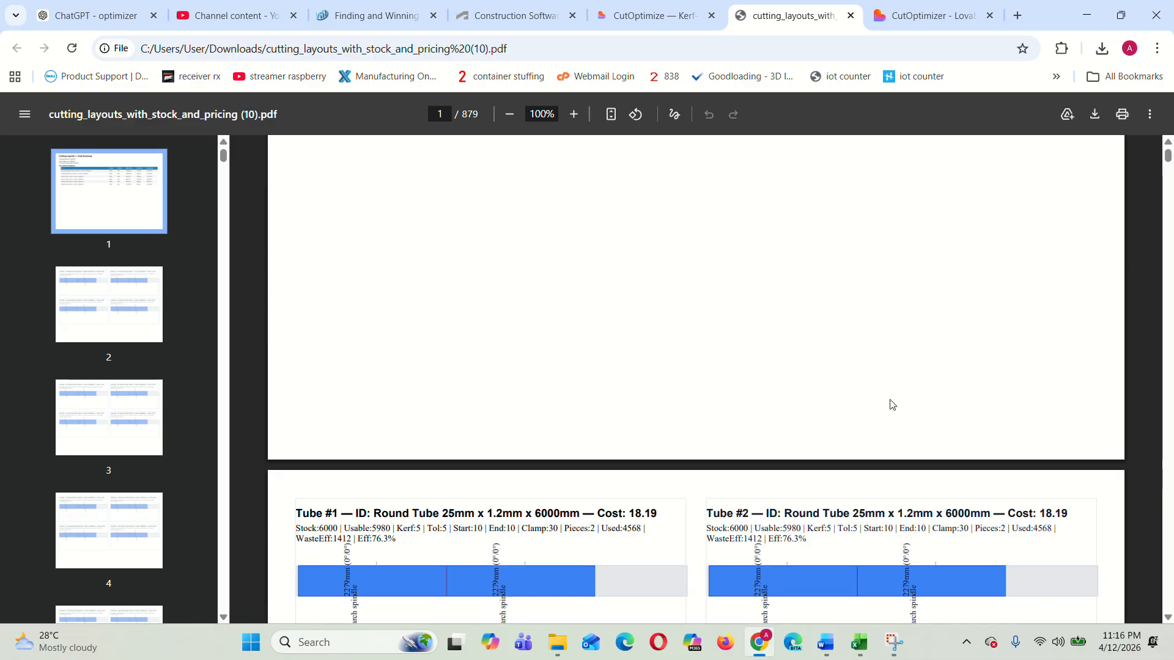
scroll(881, 318, up, 6)
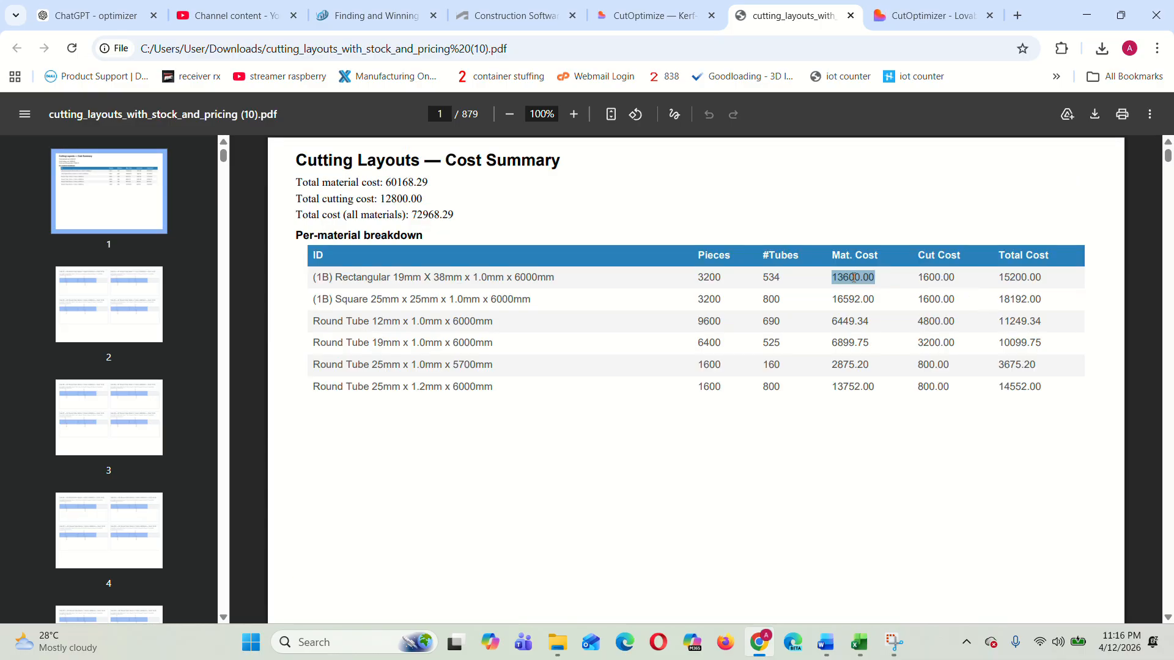
Step: Highlight the stock and usable lengths in the Tube #1 layout on page 2 of the PDF to point them out
scroll(834, 425, down, 10)
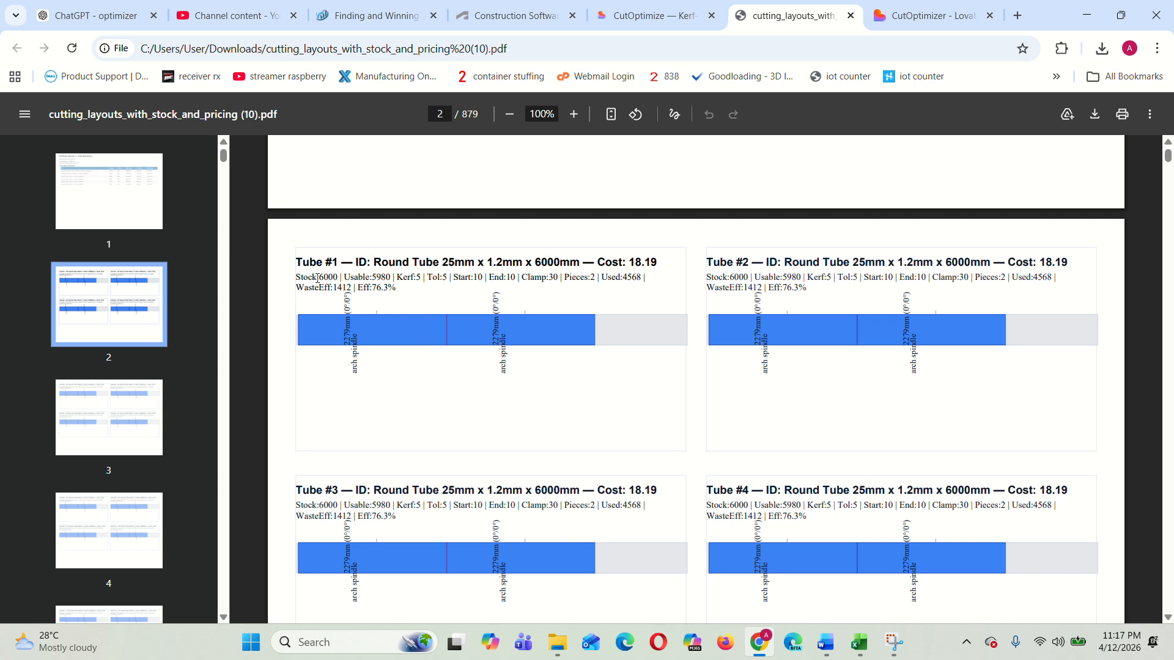
drag(317, 277, 389, 278)
click(374, 278)
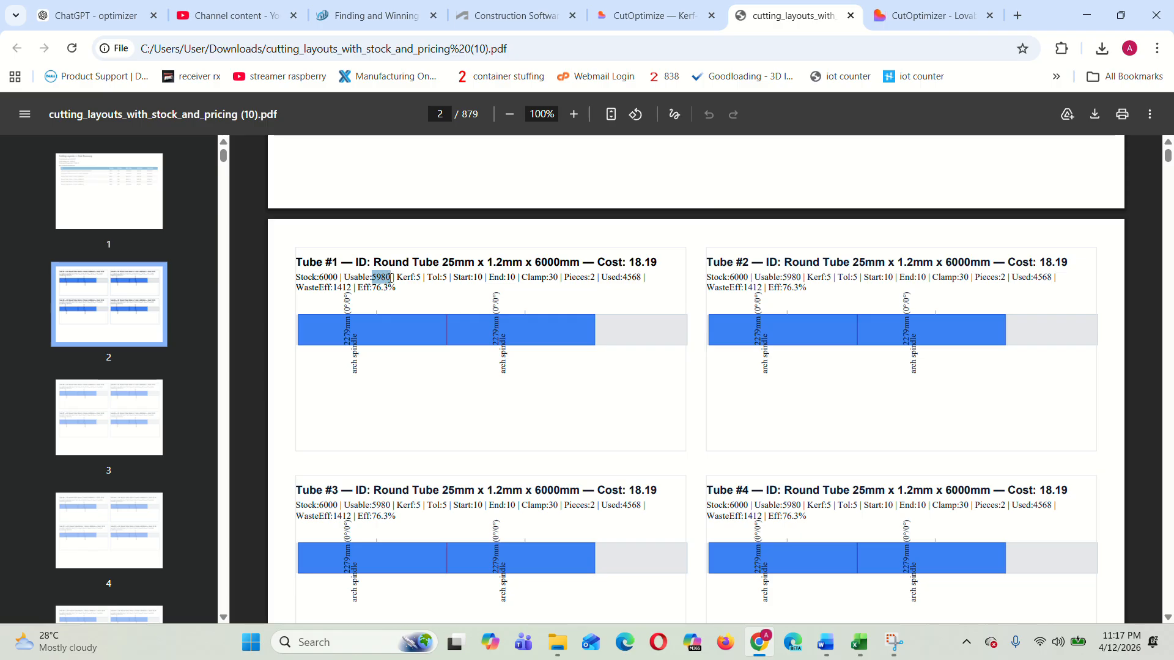
Step: Highlight the end trim, kerf and waste values in the Tube #1 header on page 2 of the PDF
click(416, 297)
drag(476, 277, 517, 278)
double_click(417, 281)
click(443, 312)
drag(331, 287, 355, 288)
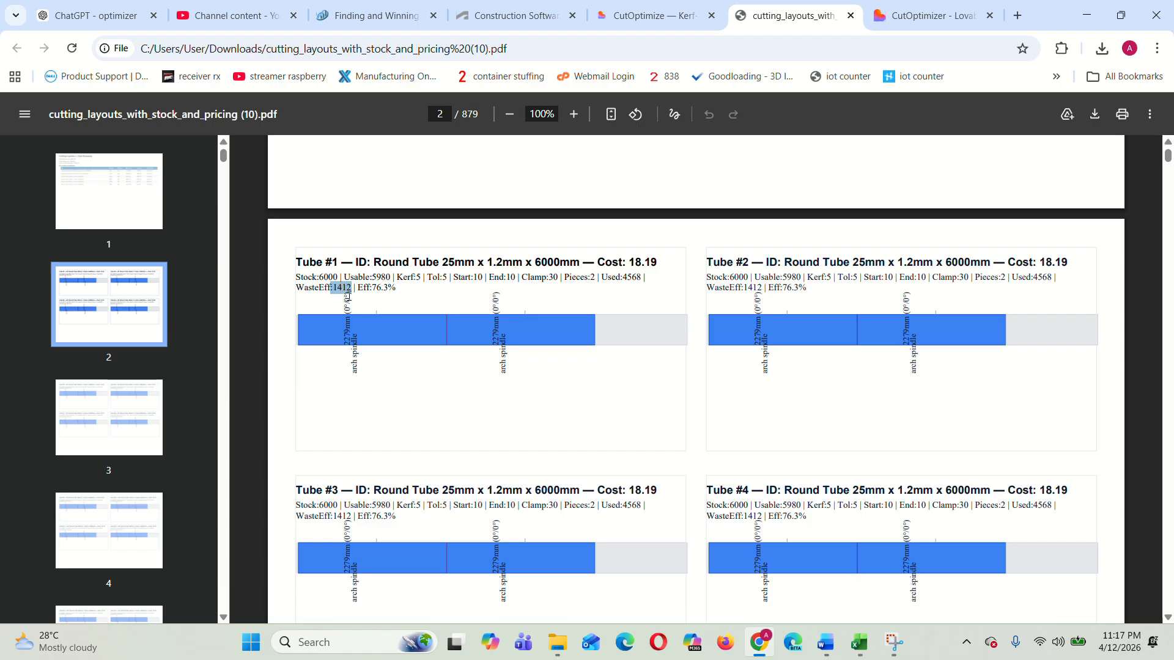
click(662, 321)
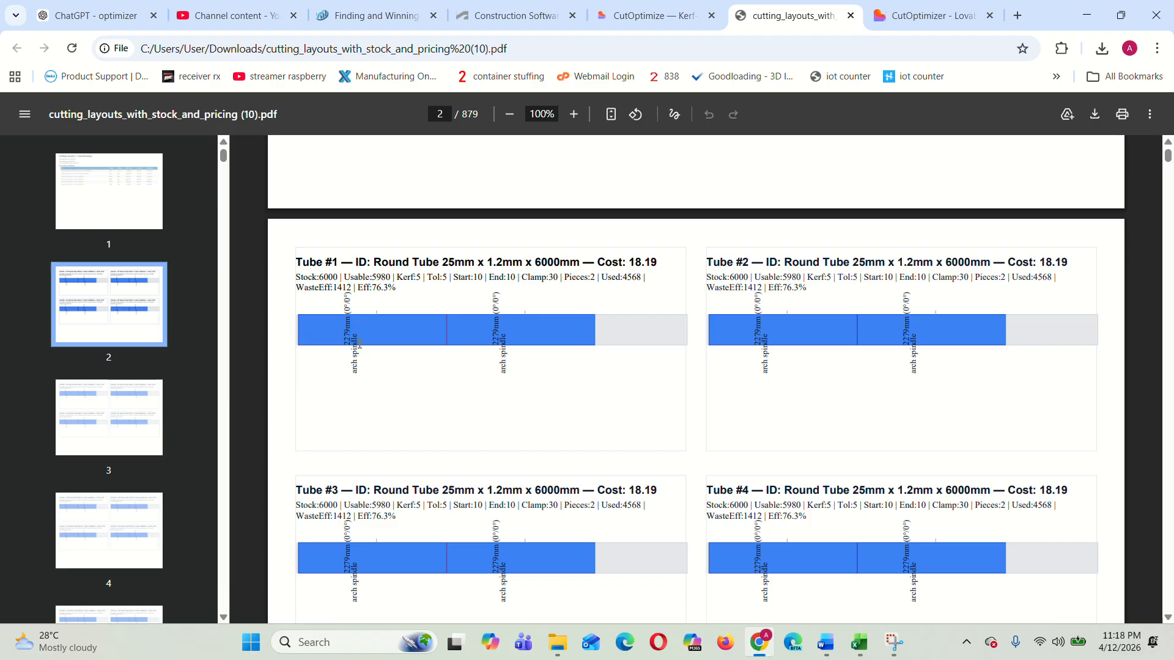
Step: Highlight the cut-angle labels of the two arch spindle pieces in the Tube #1 layout to point them out
click(350, 299)
drag(348, 298, 347, 302)
click(352, 309)
drag(352, 308, 343, 295)
drag(504, 307, 501, 301)
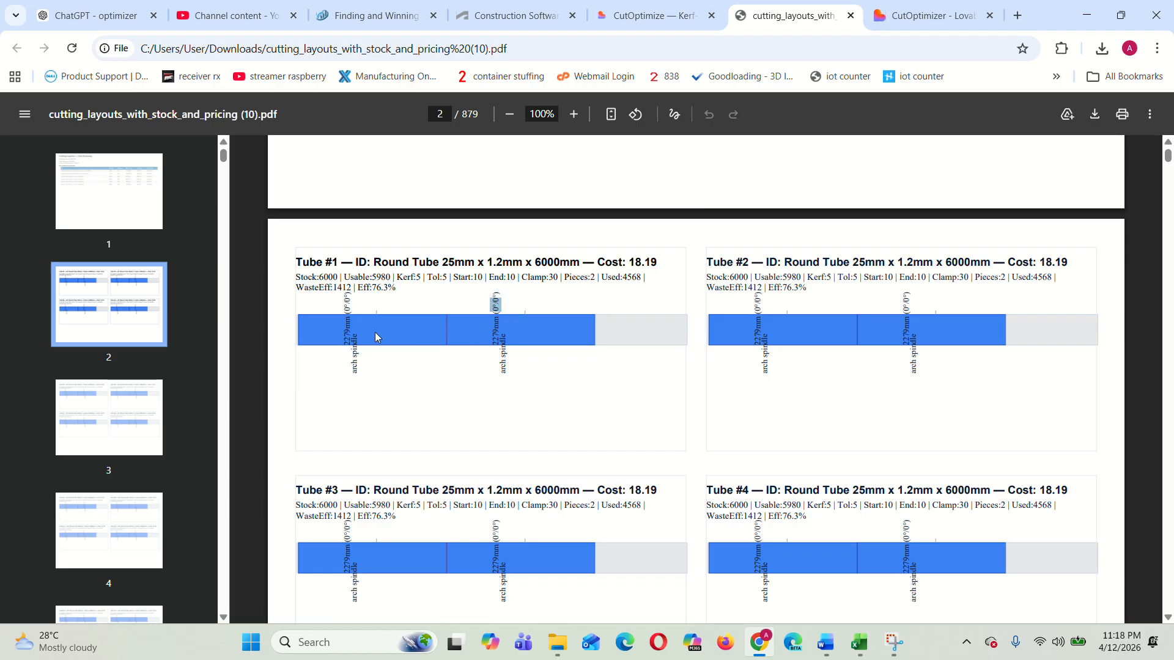
drag(357, 310, 352, 300)
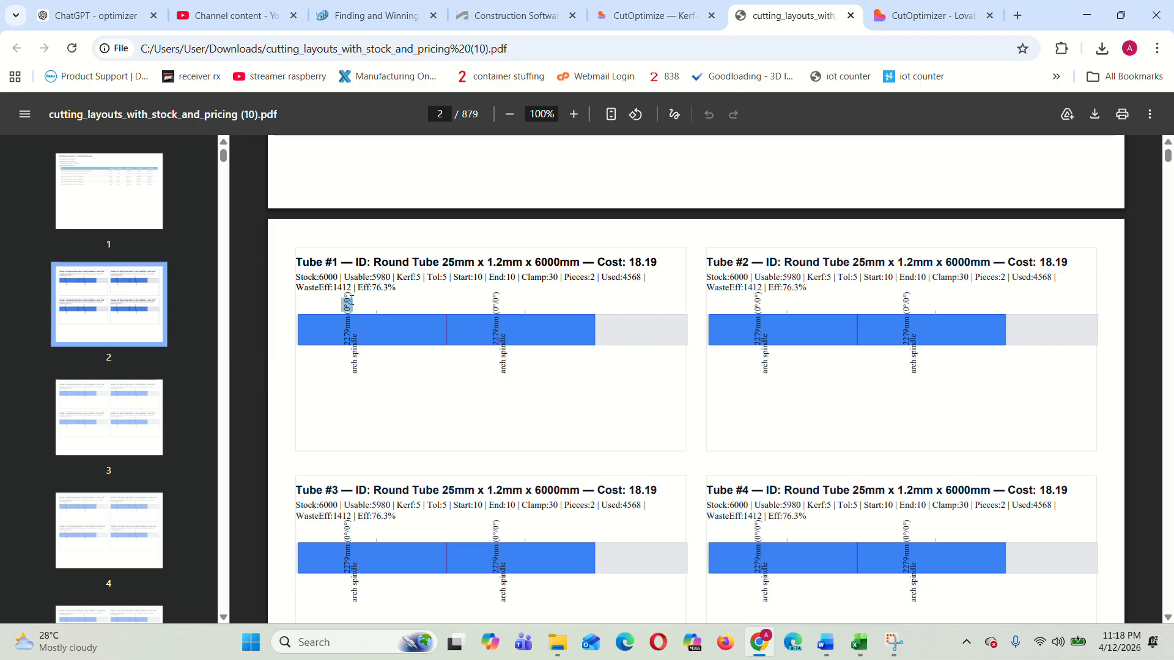
click(352, 300)
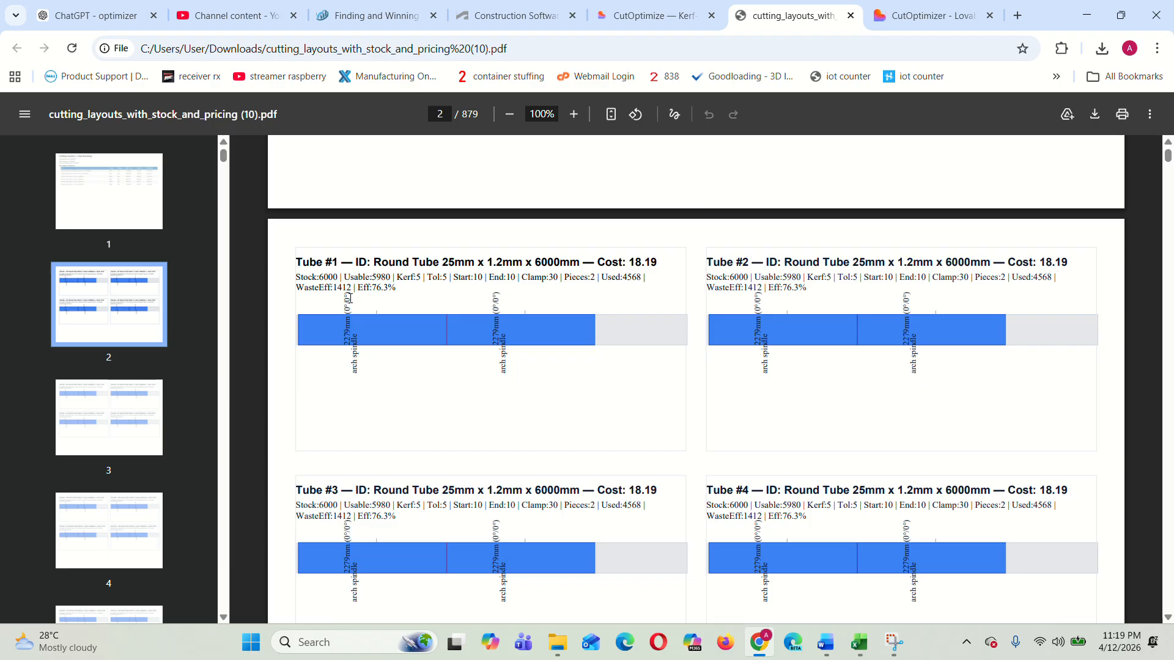
drag(351, 300, 348, 308)
click(348, 309)
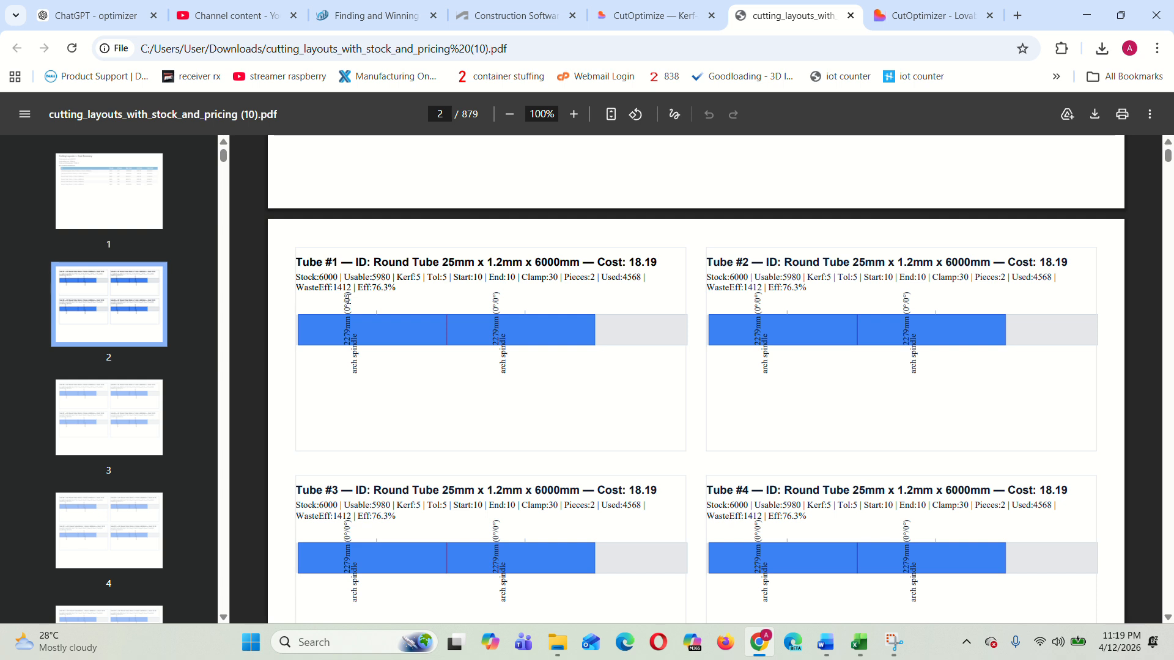
drag(351, 307, 347, 309)
click(349, 307)
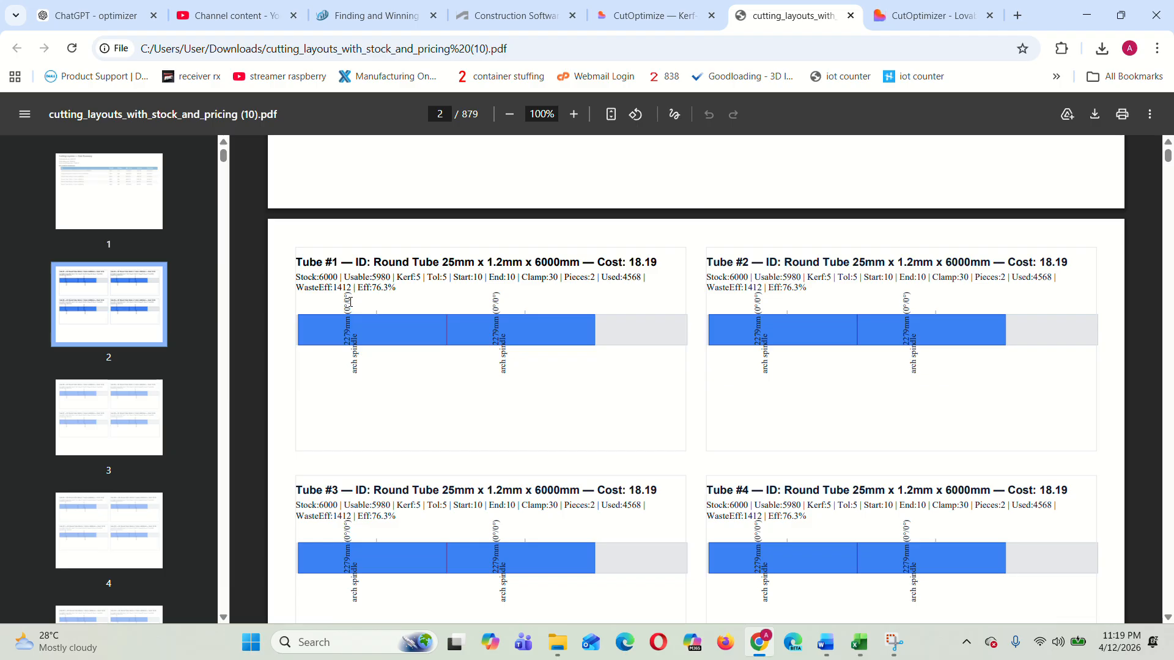
drag(349, 304, 347, 299)
click(421, 362)
Step: Go to page 404 of the PDF and highlight the length and angle labels of the first pieces in the Tube #1609 layout
scroll(800, 370, down, 20)
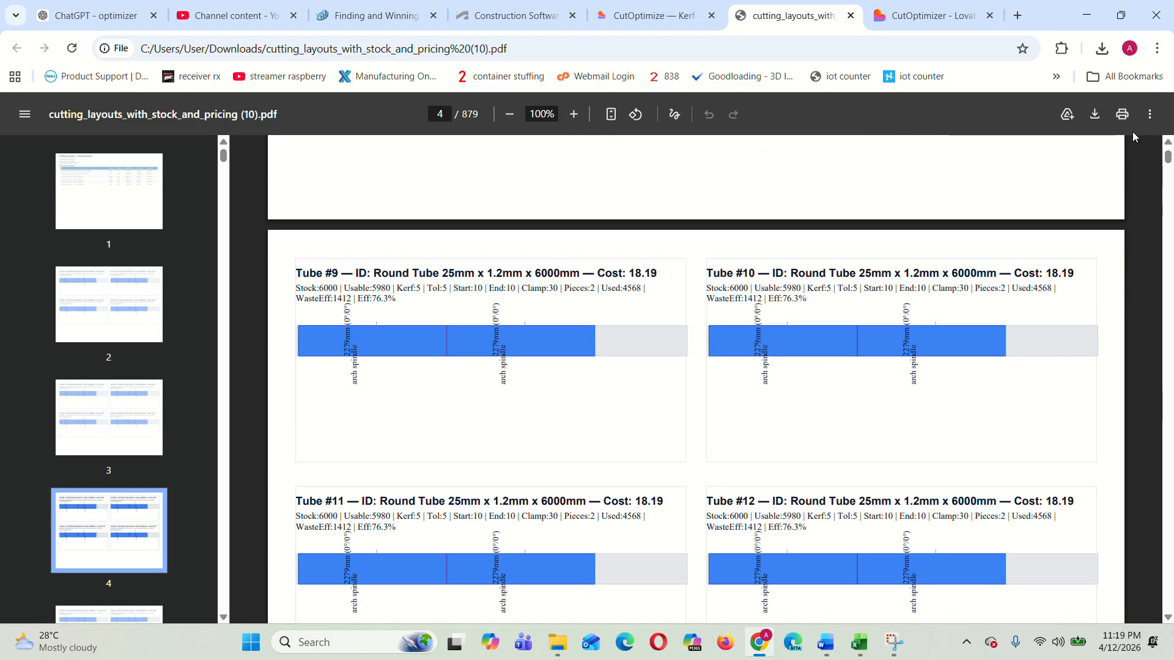
drag(1168, 158, 1162, 365)
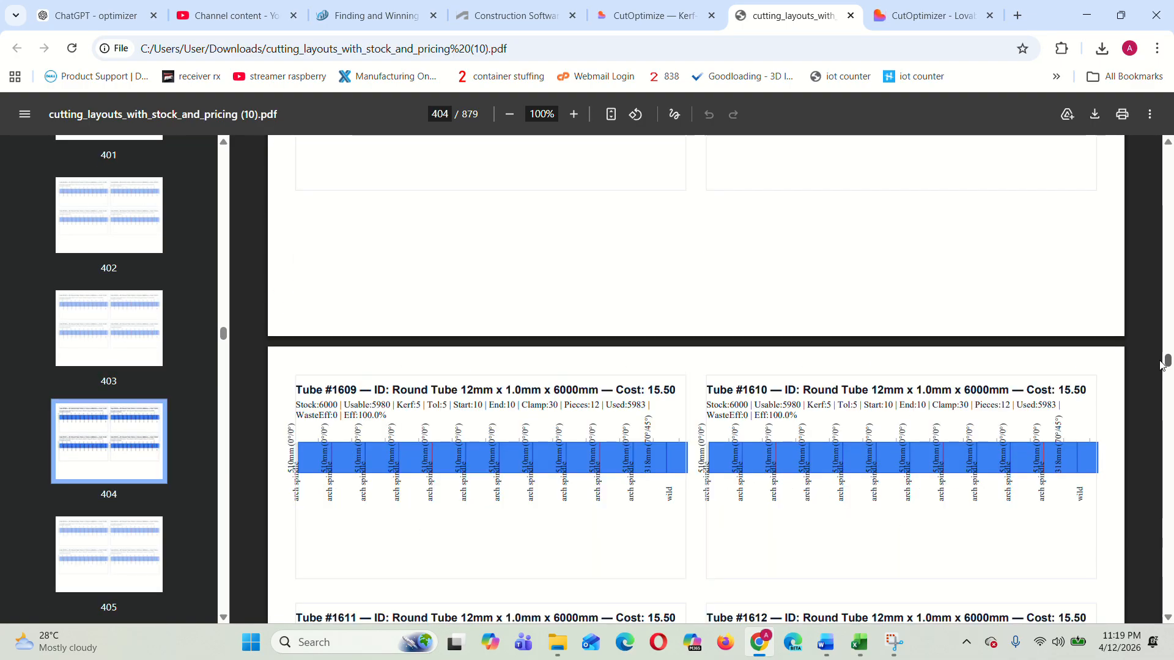
scroll(479, 248, down, 3)
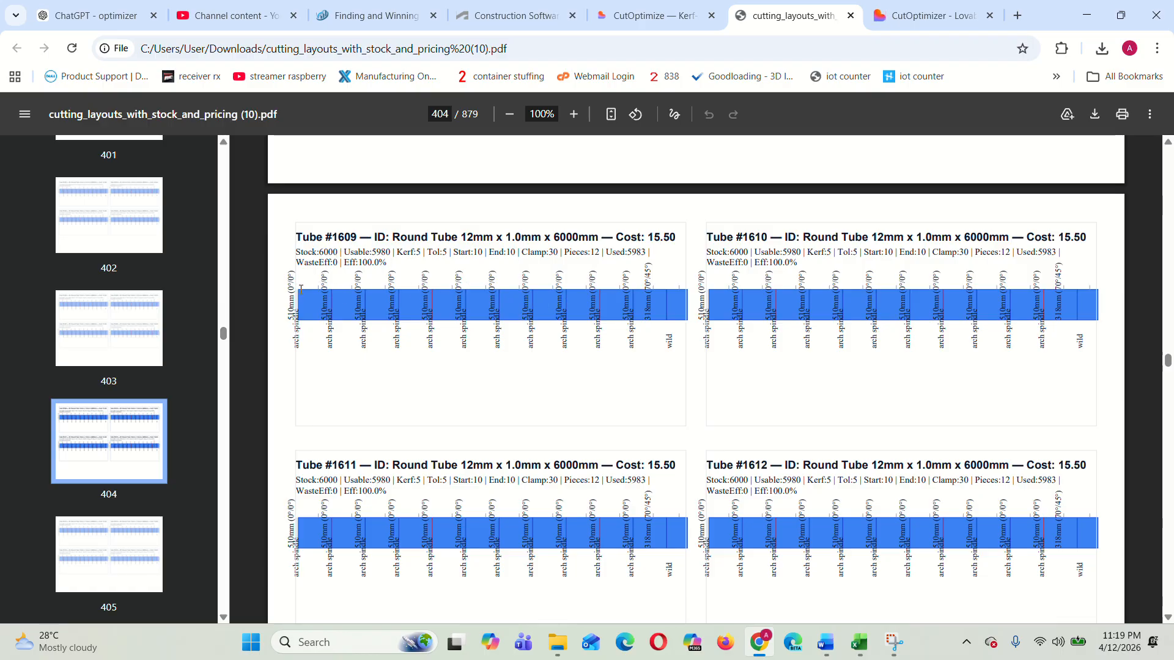
drag(284, 270, 300, 319)
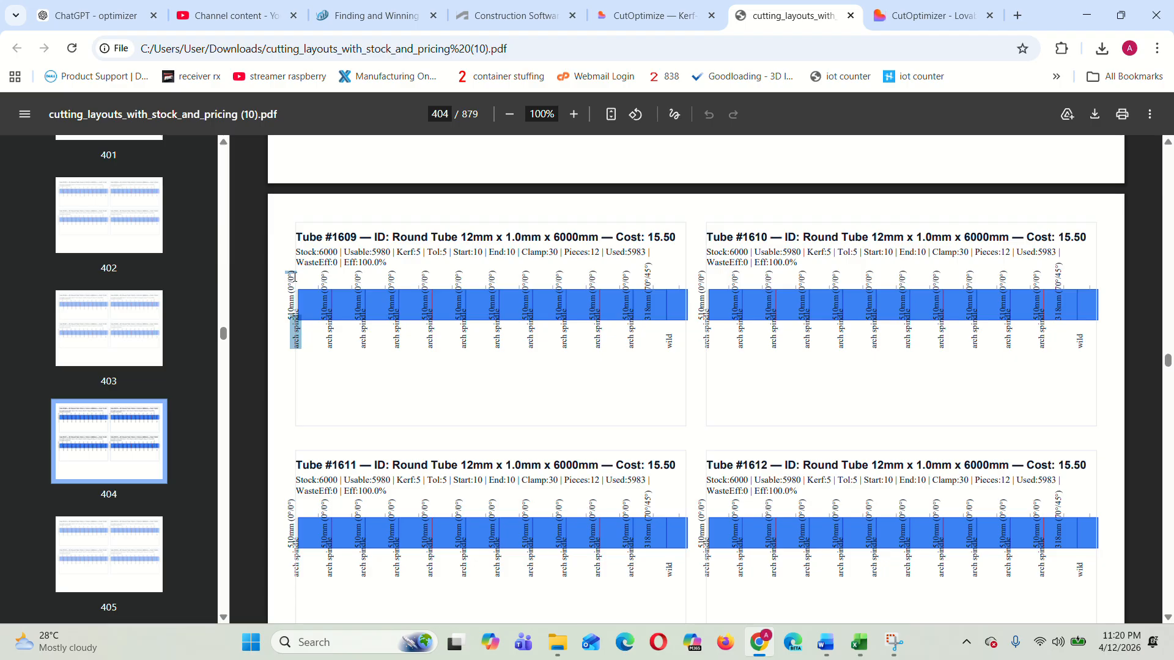
click(296, 308)
drag(291, 283, 291, 331)
drag(293, 276, 302, 310)
drag(328, 277, 385, 300)
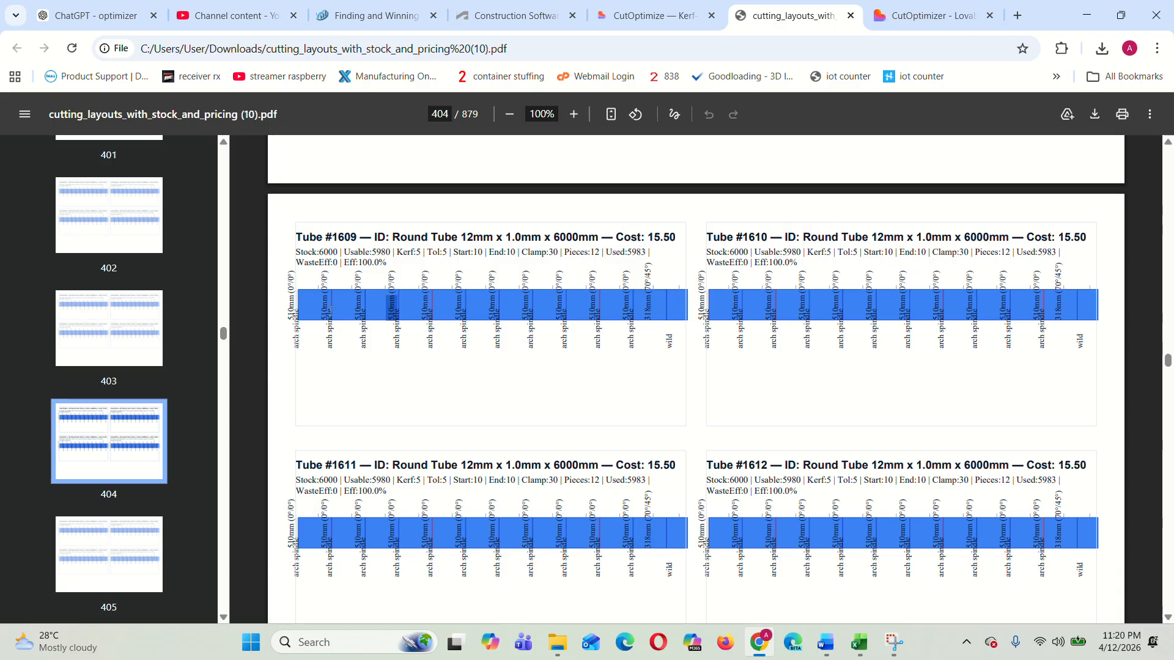
Step: Highlight the piece count, used length and tolerance in the Tube #1609 header, plus the label of its last piece, named wild
drag(590, 253, 599, 255)
drag(641, 253, 647, 253)
drag(439, 252, 447, 252)
drag(667, 312, 691, 314)
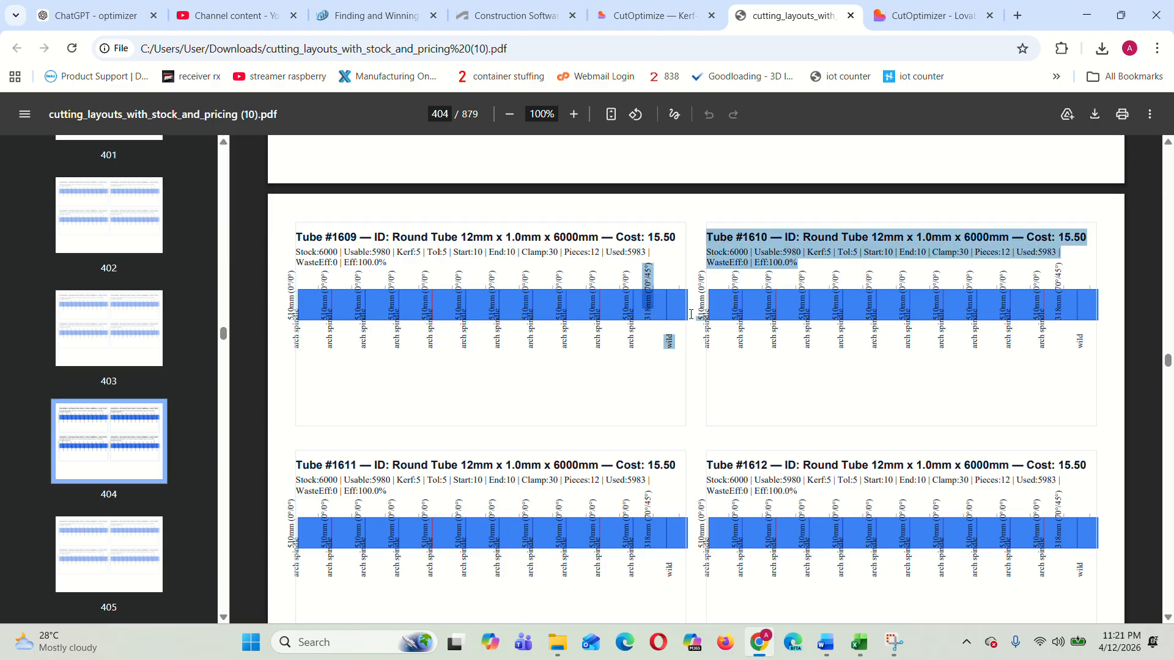
click(677, 313)
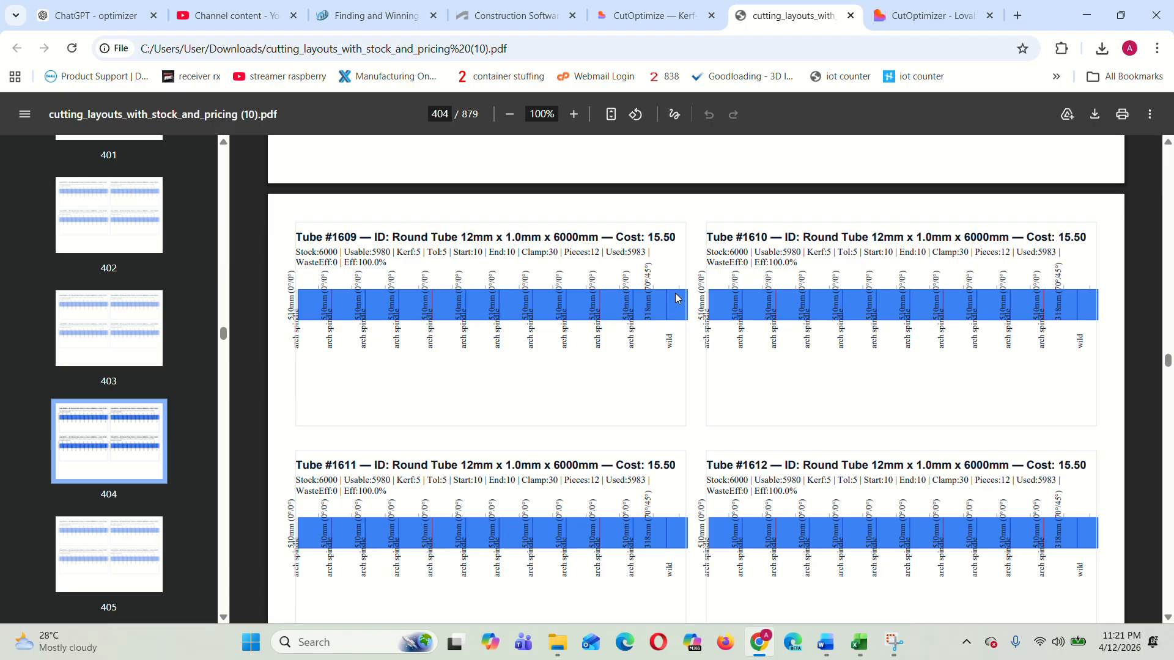
Step: Return to the cost summary on the first page of the PDF and switch back to the CutOptimize page
scroll(832, 324, up, 5)
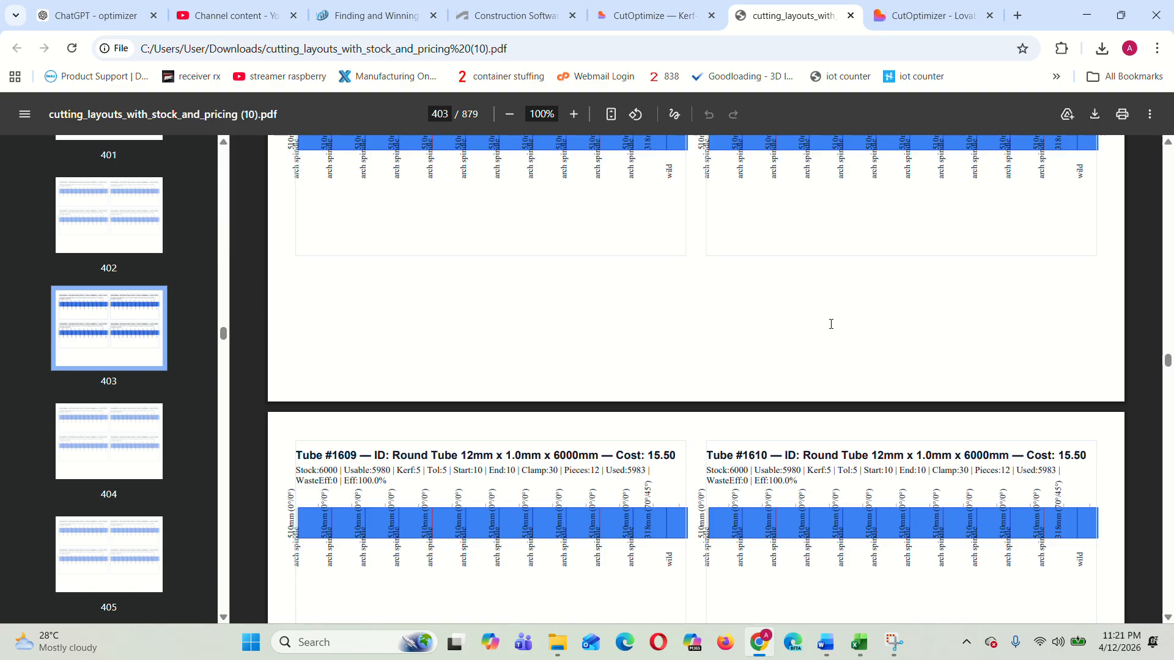
scroll(832, 324, up, 20)
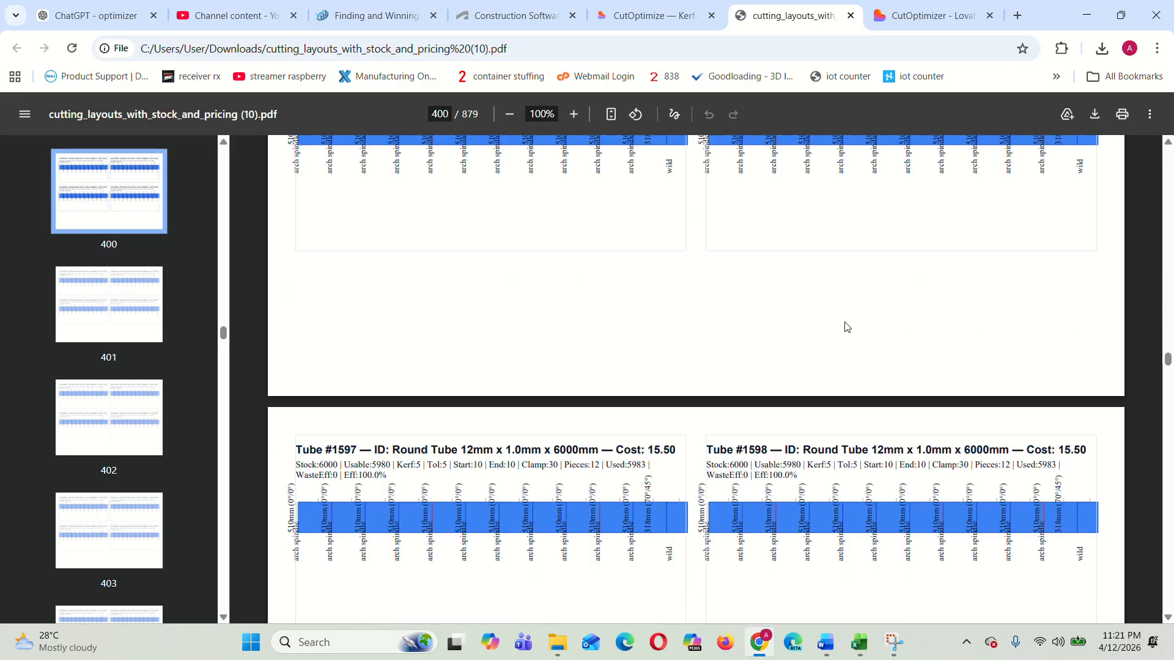
drag(1169, 365, 1167, 158)
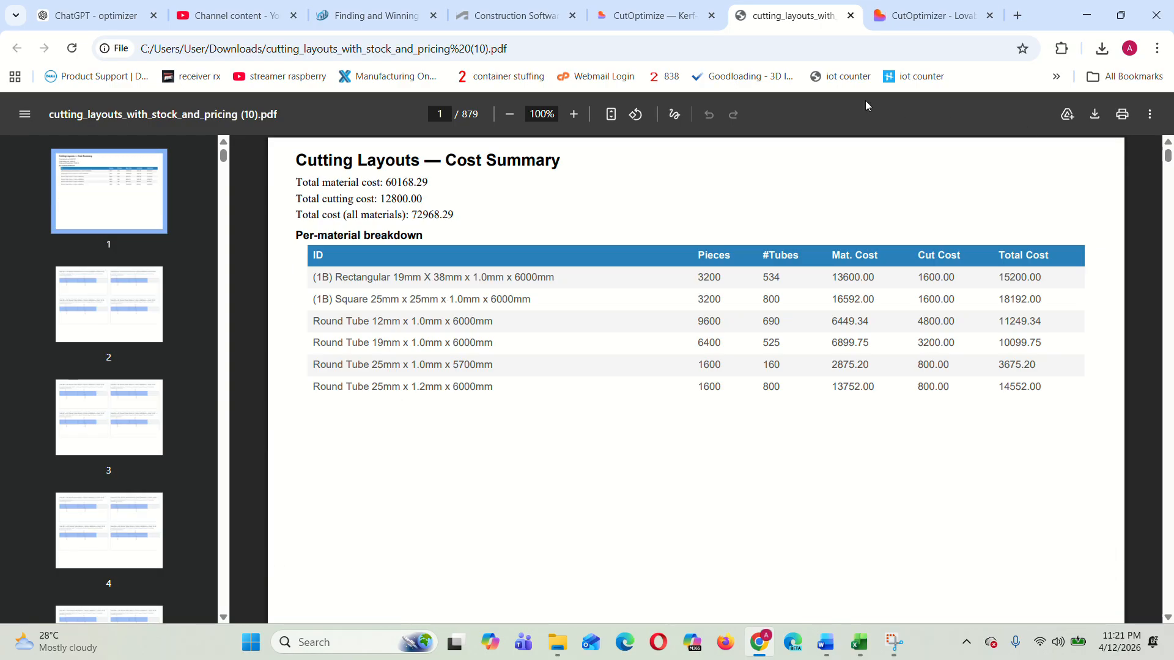
click(686, 18)
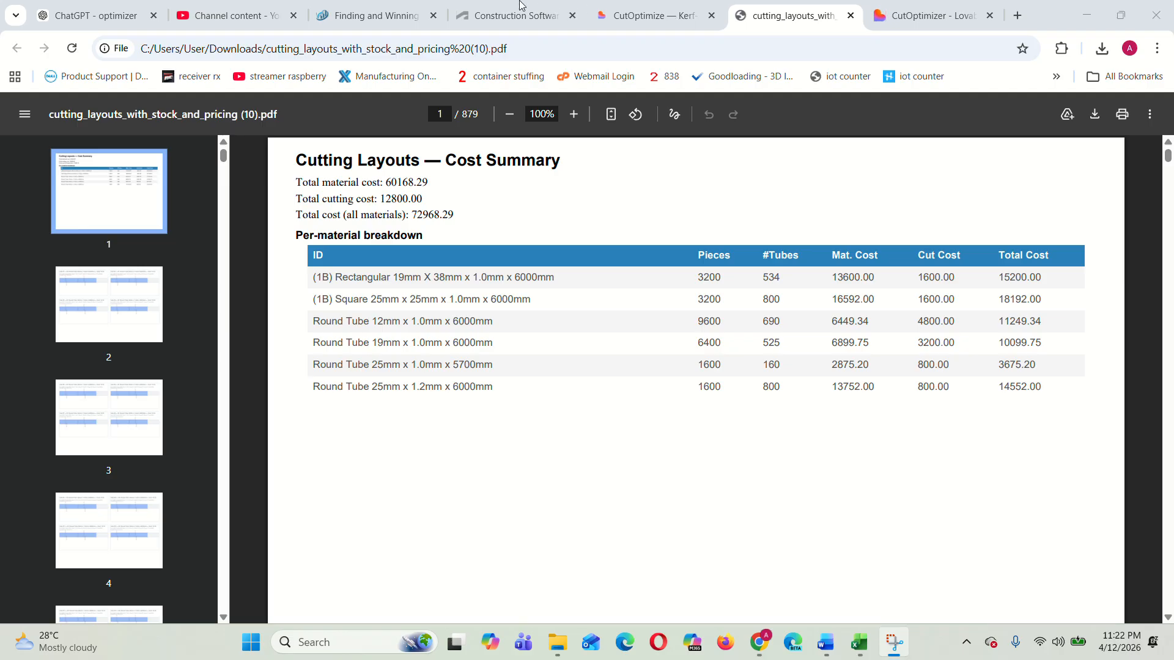
click(696, 24)
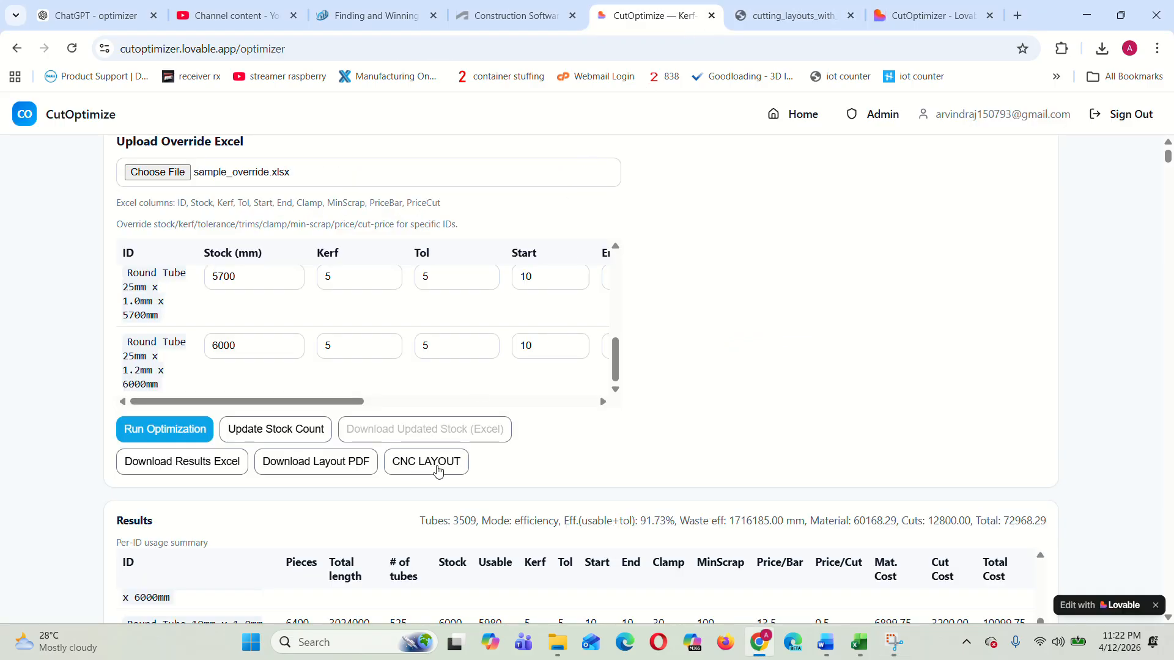
Step: Download the CNC layout, open cnc_cutting_layout (3).xlsx in Excel and widen its ID column to fit the full tube names
click(441, 472)
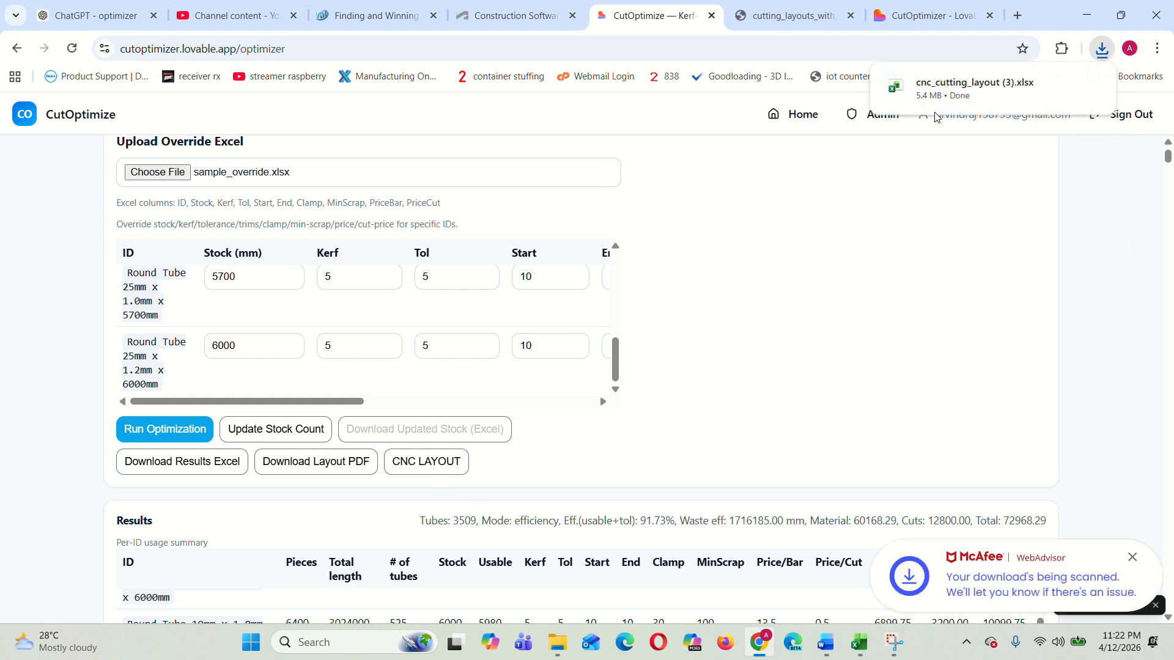
click(948, 82)
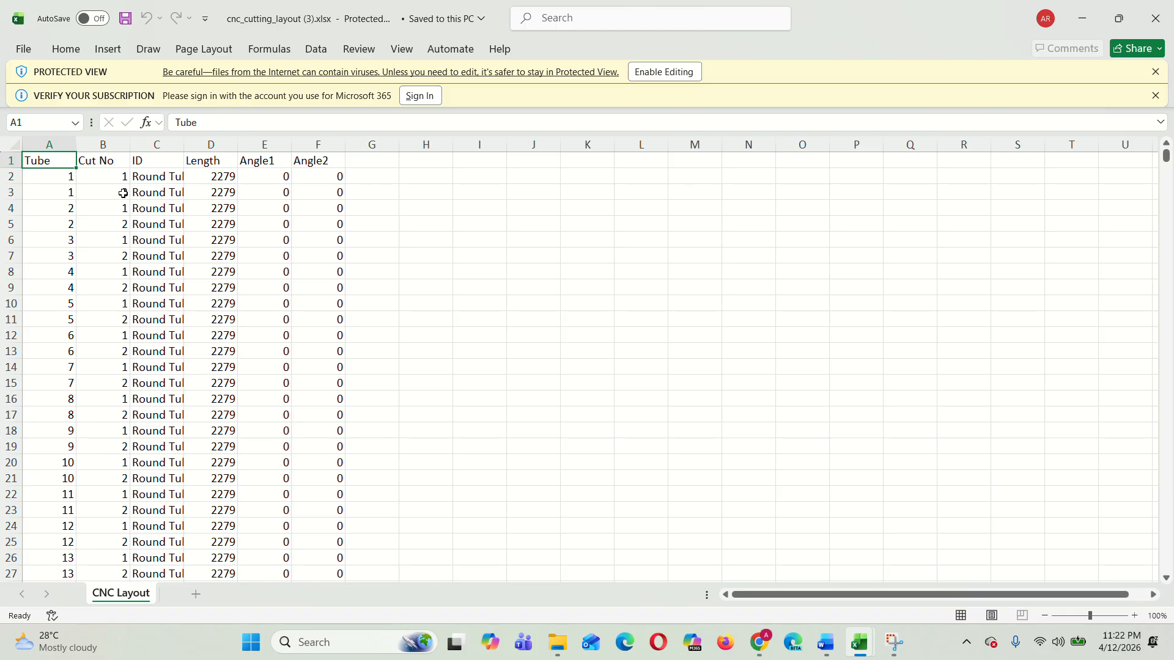
drag(184, 146, 398, 165)
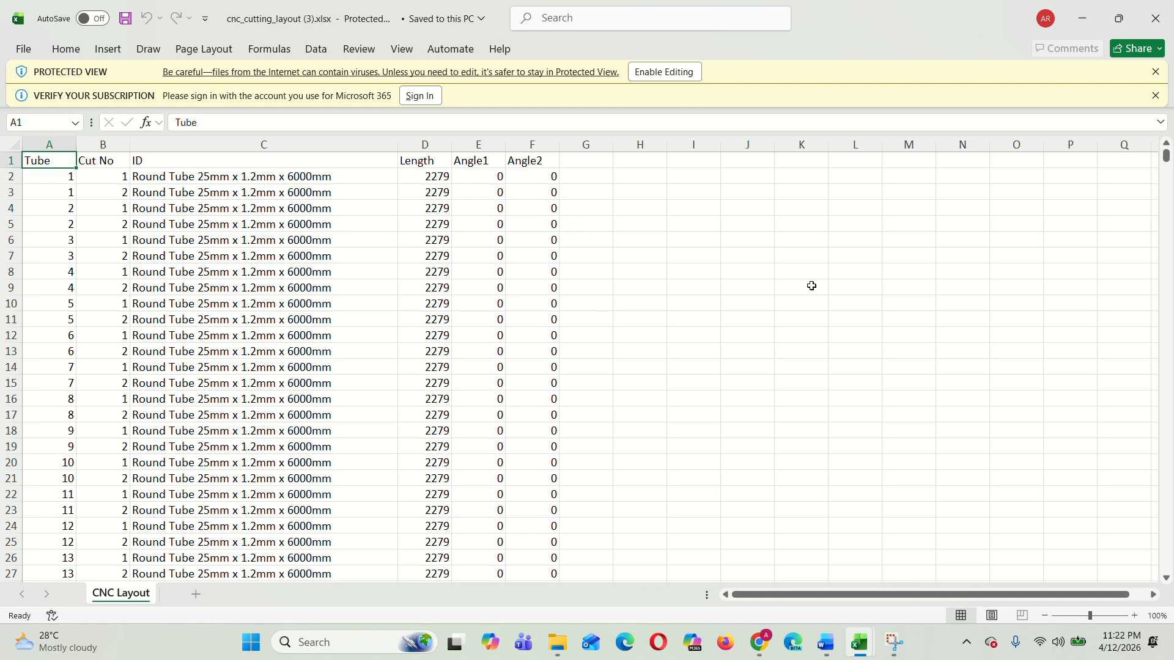
Step: Skim the tube, cut, length and angle rows of the CNC Layout sheet, close the workbook and return to CutOptimize
drag(1166, 157, 1173, 361)
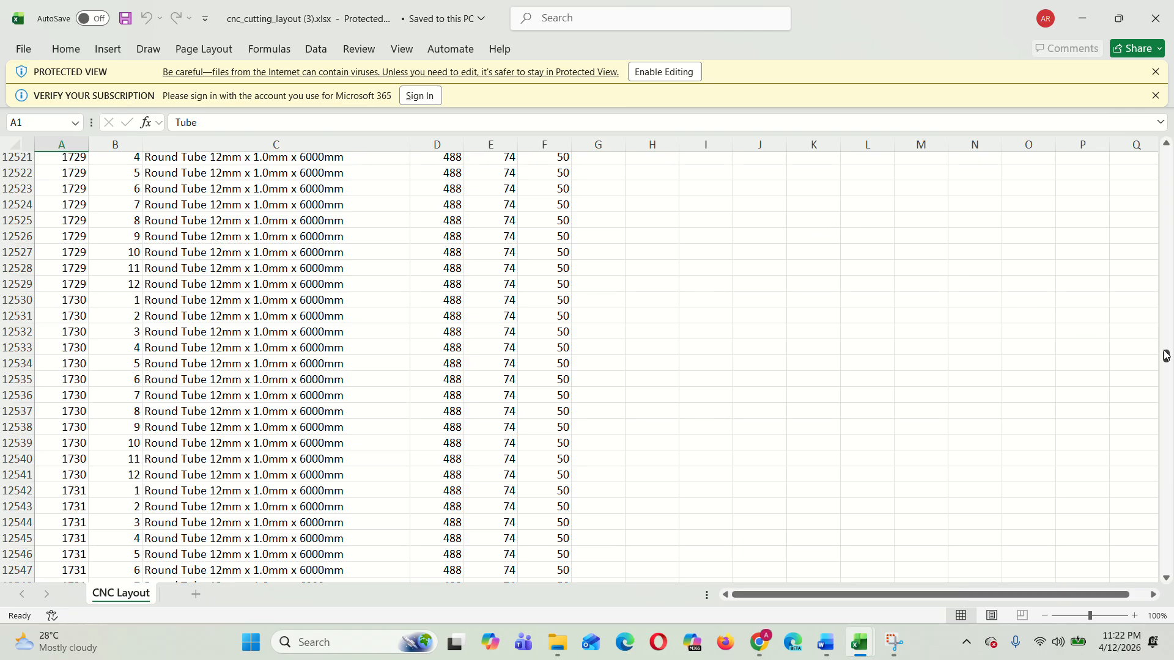
drag(1166, 356, 1167, 154)
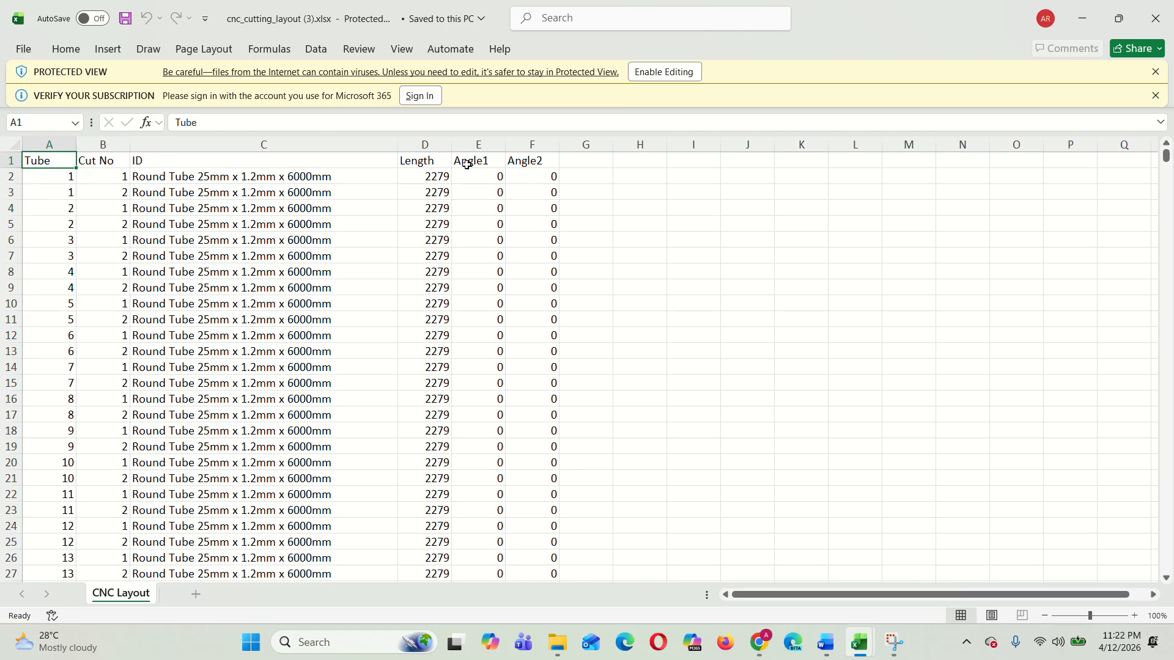
click(1152, 31)
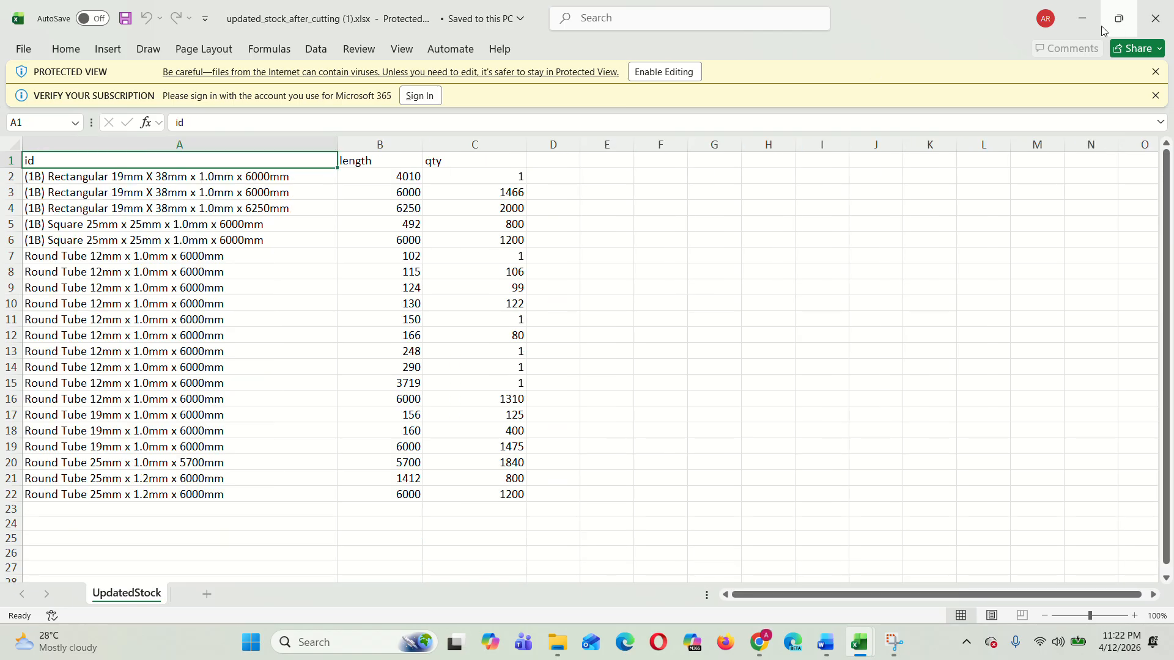
click(1084, 29)
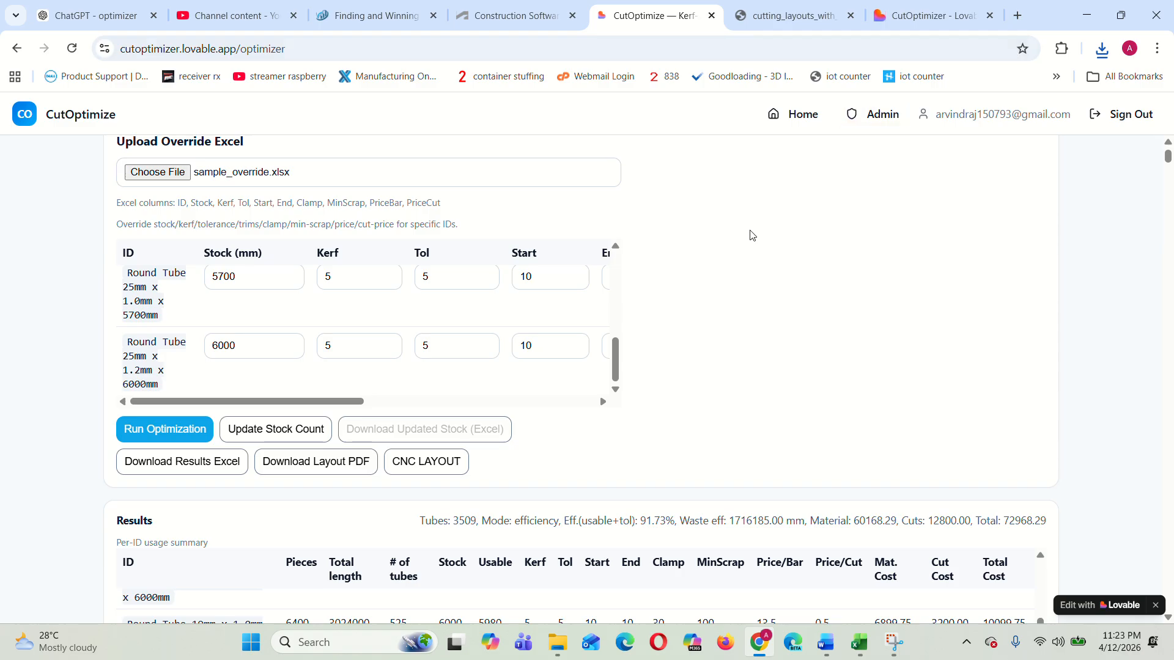